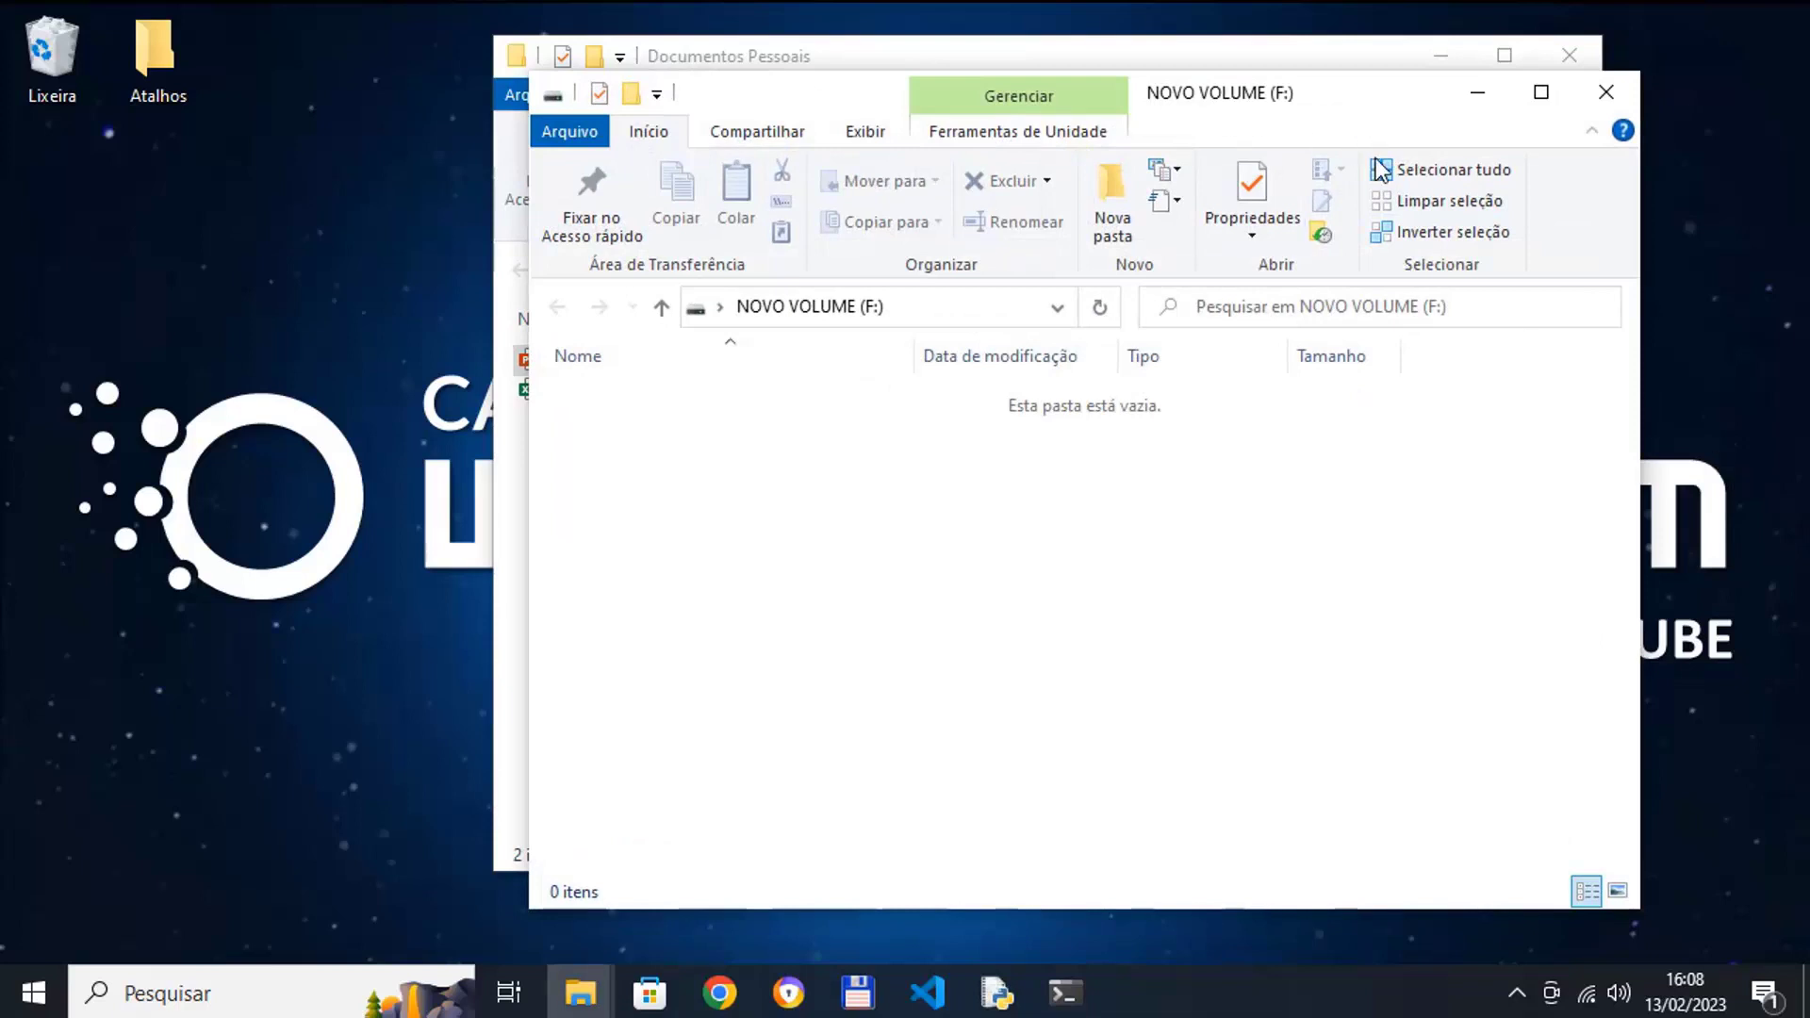
Arrange the Documentos Pessoais and NOVO VOLUME (F:) folder windows side by side, with Documentos Pessoais in the left half
drag(1368, 123, 1613, 418)
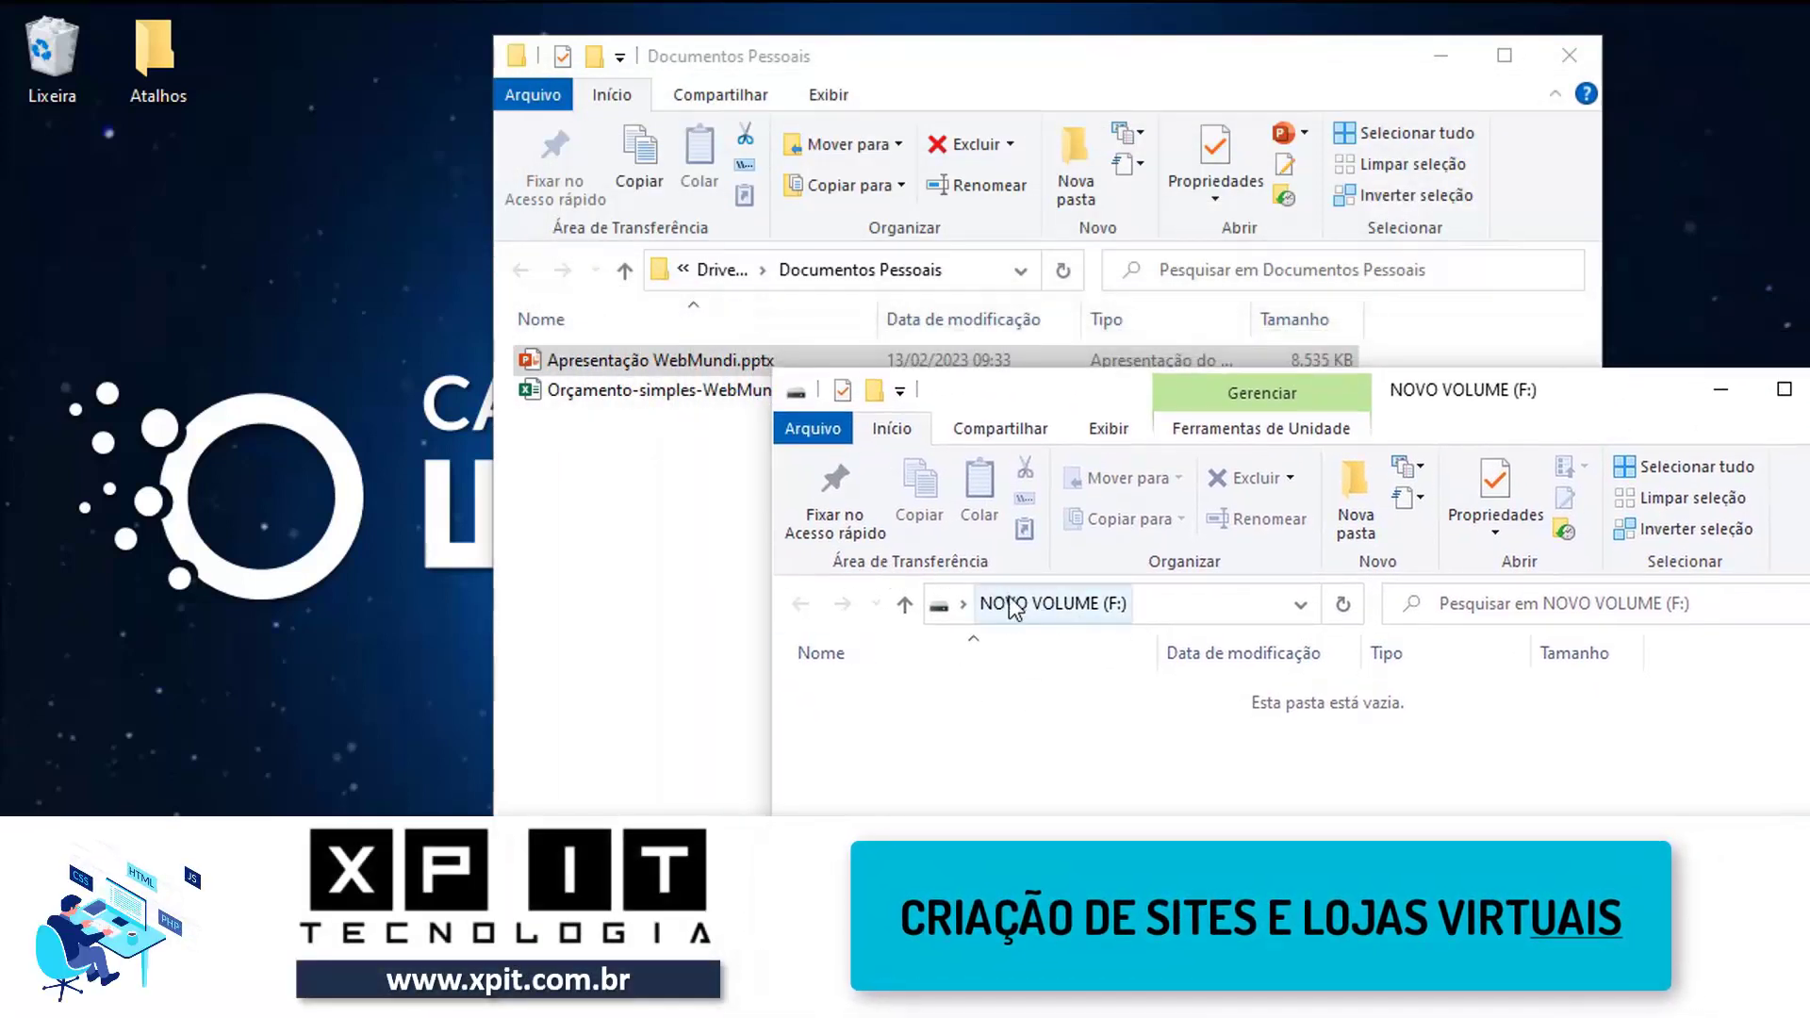
drag(1002, 63, 725, 58)
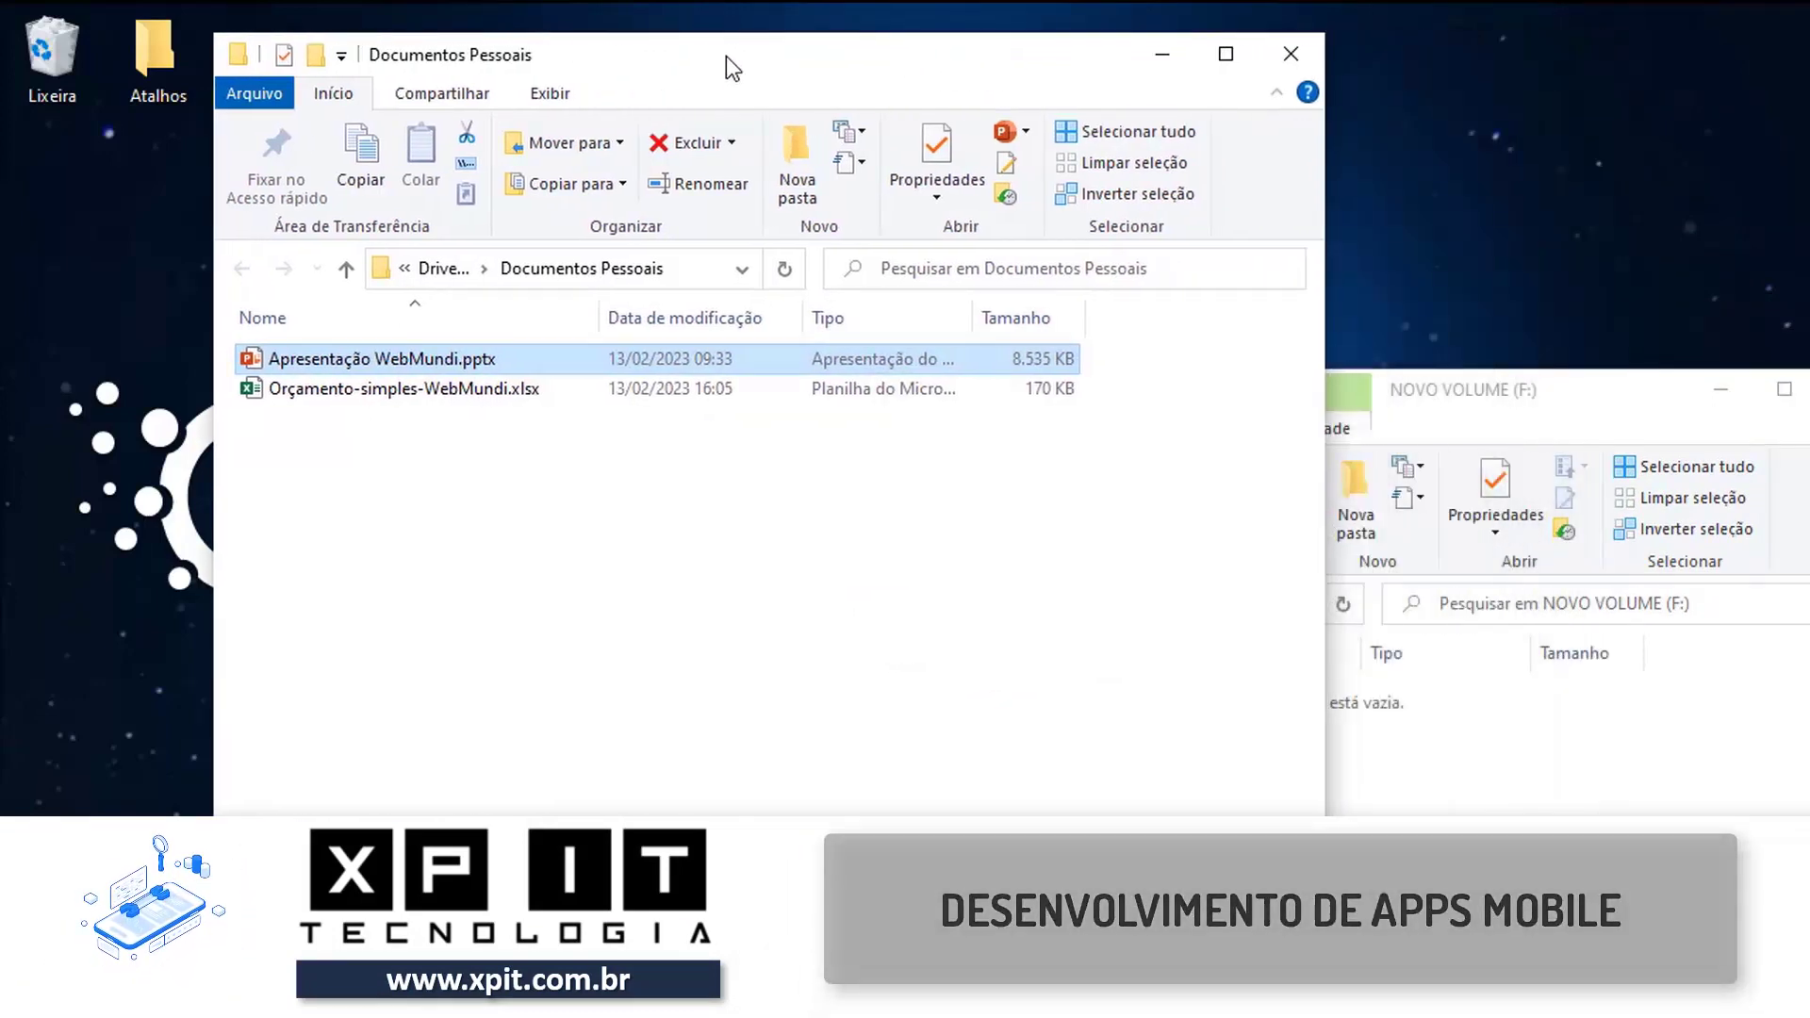
key(super+Left)
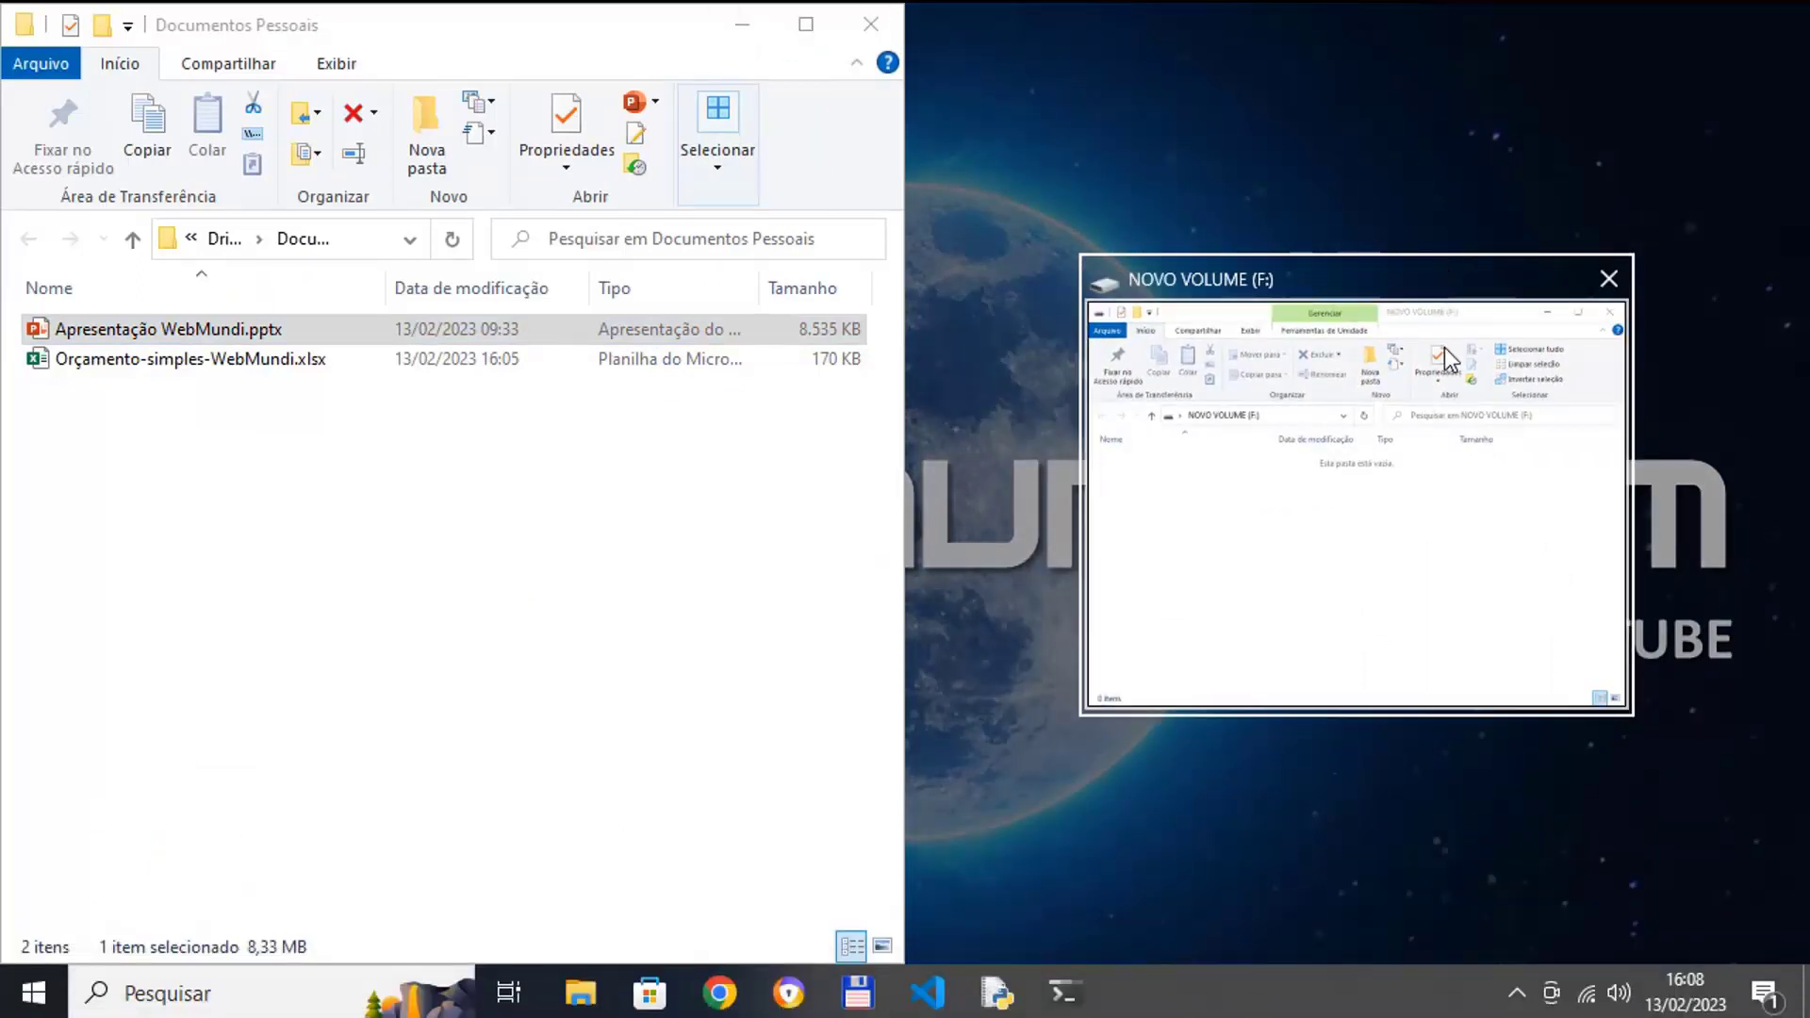
click(1447, 556)
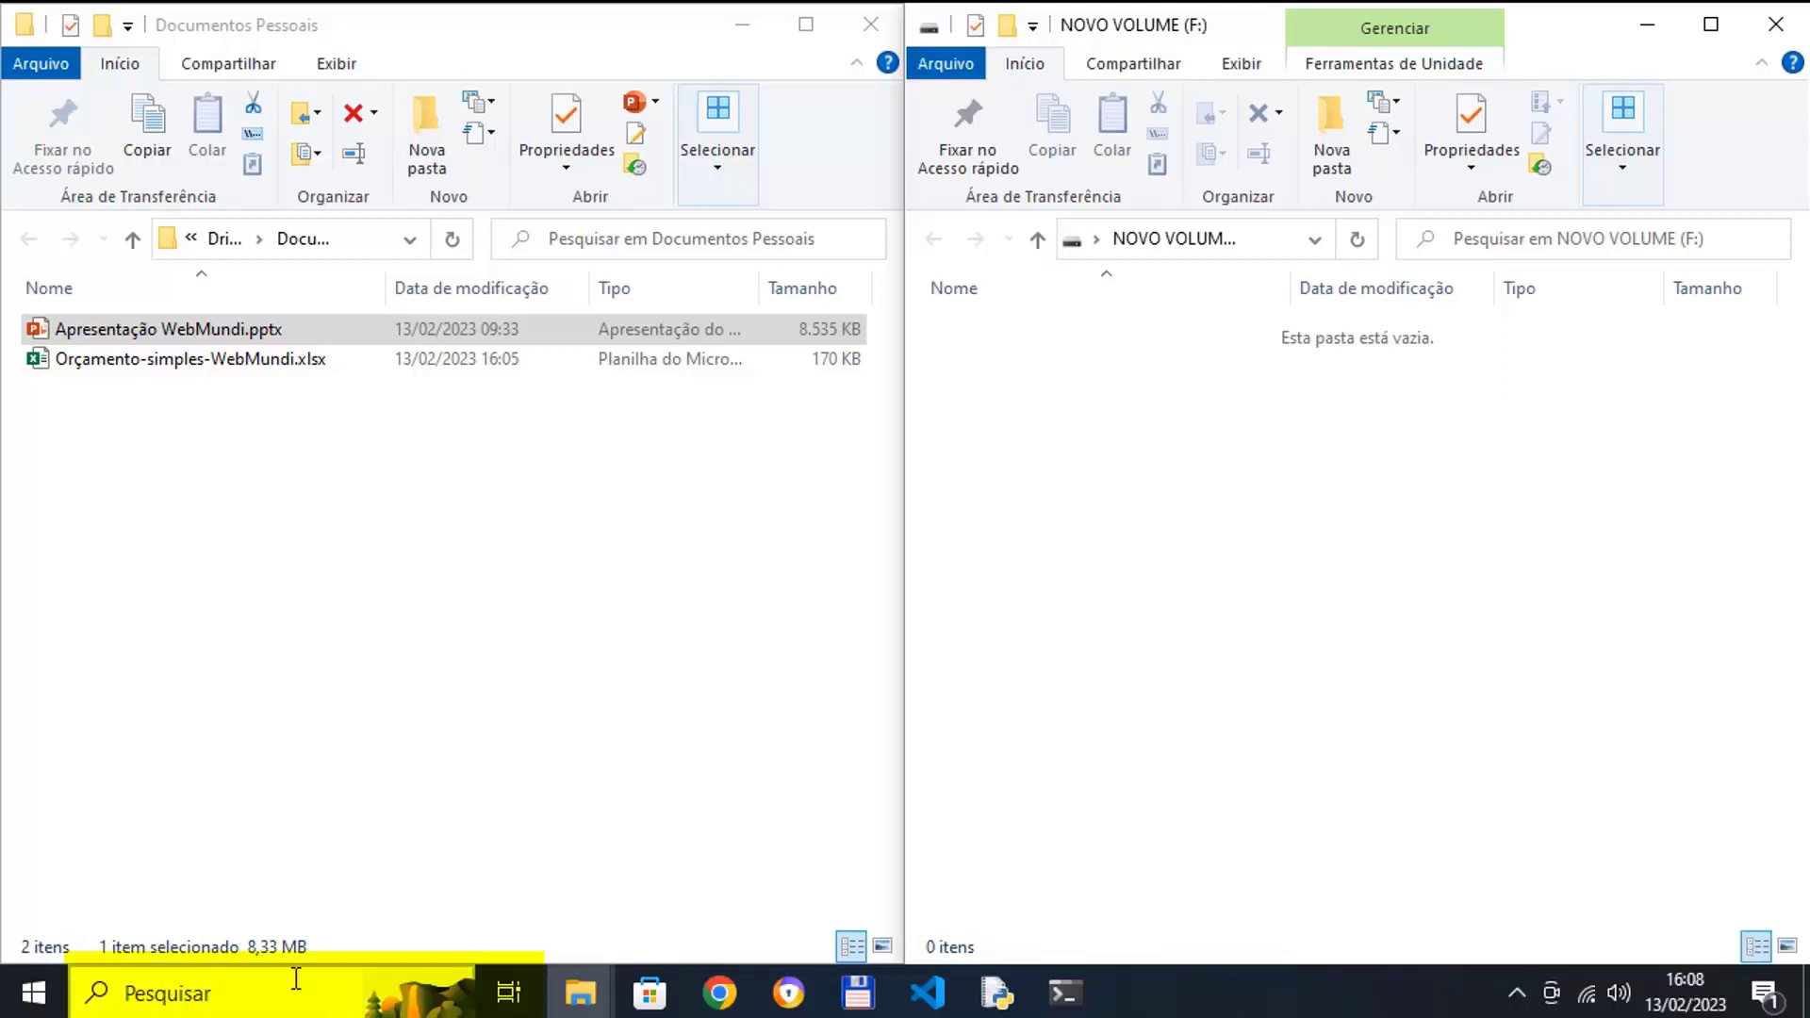
Open the Windows backup settings and add NOVO VOLUME (F:) as the File History backup drive
click(296, 979)
text(back)
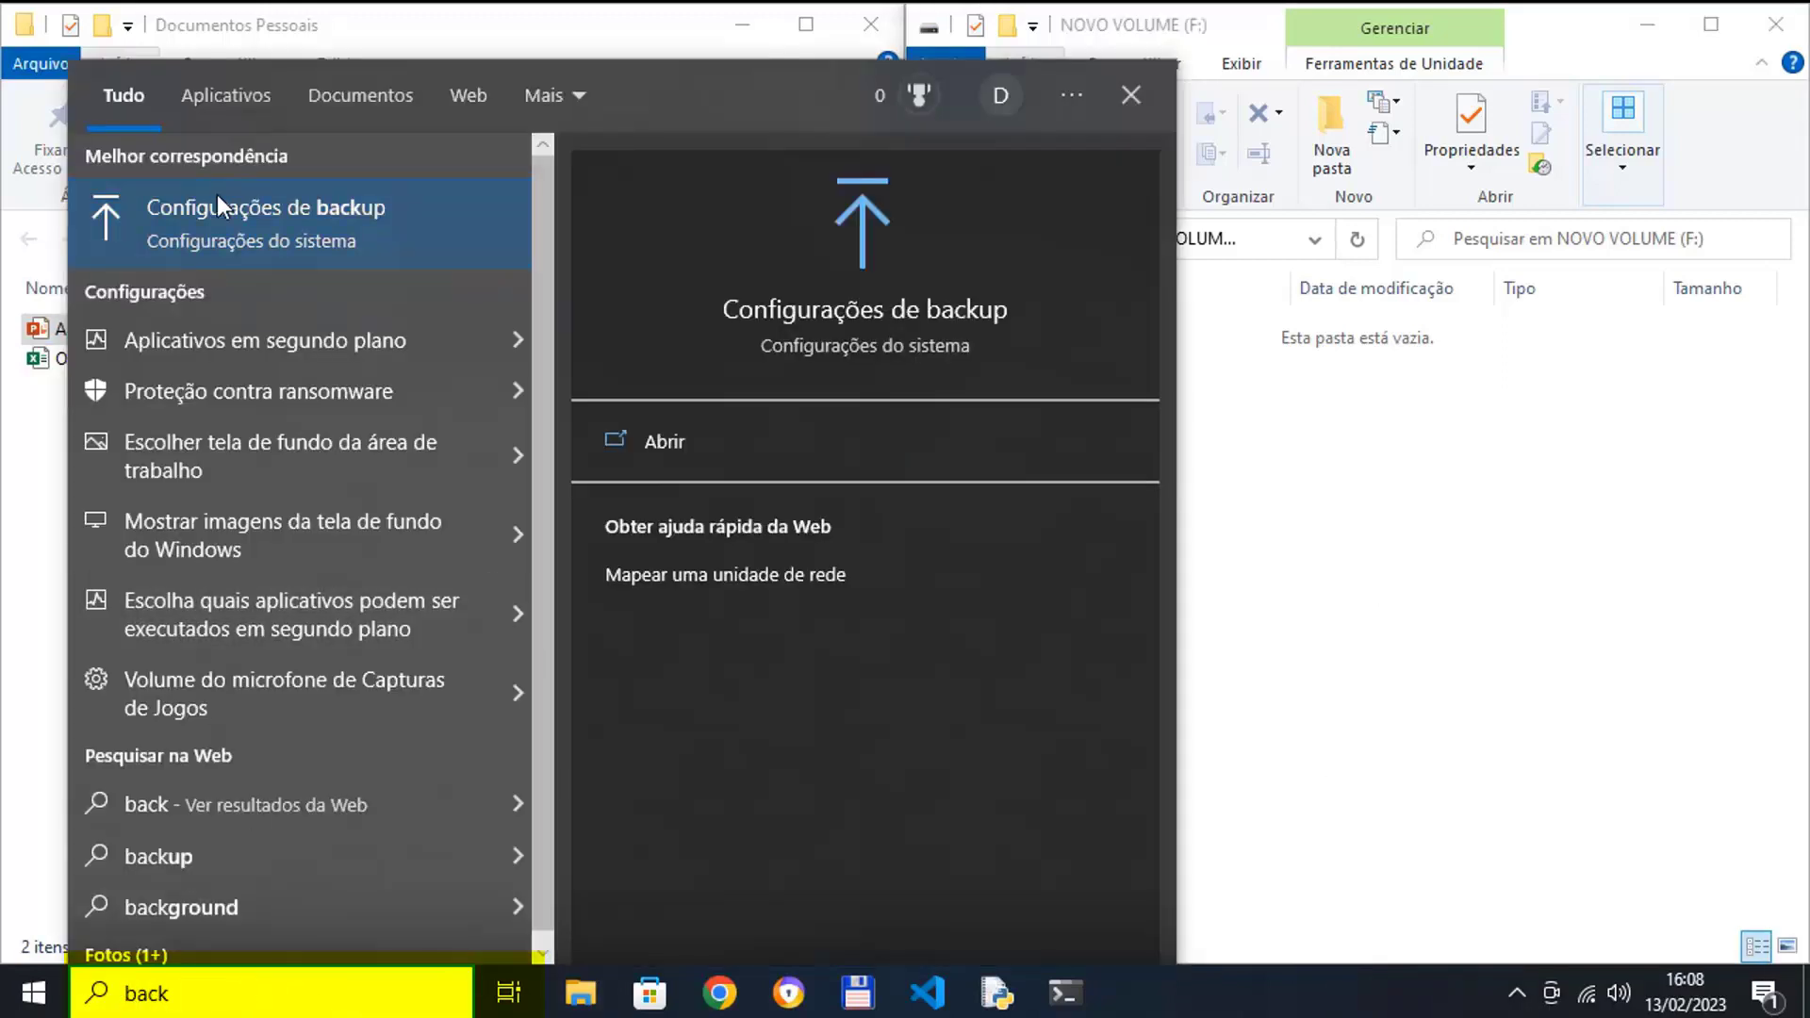
click(268, 228)
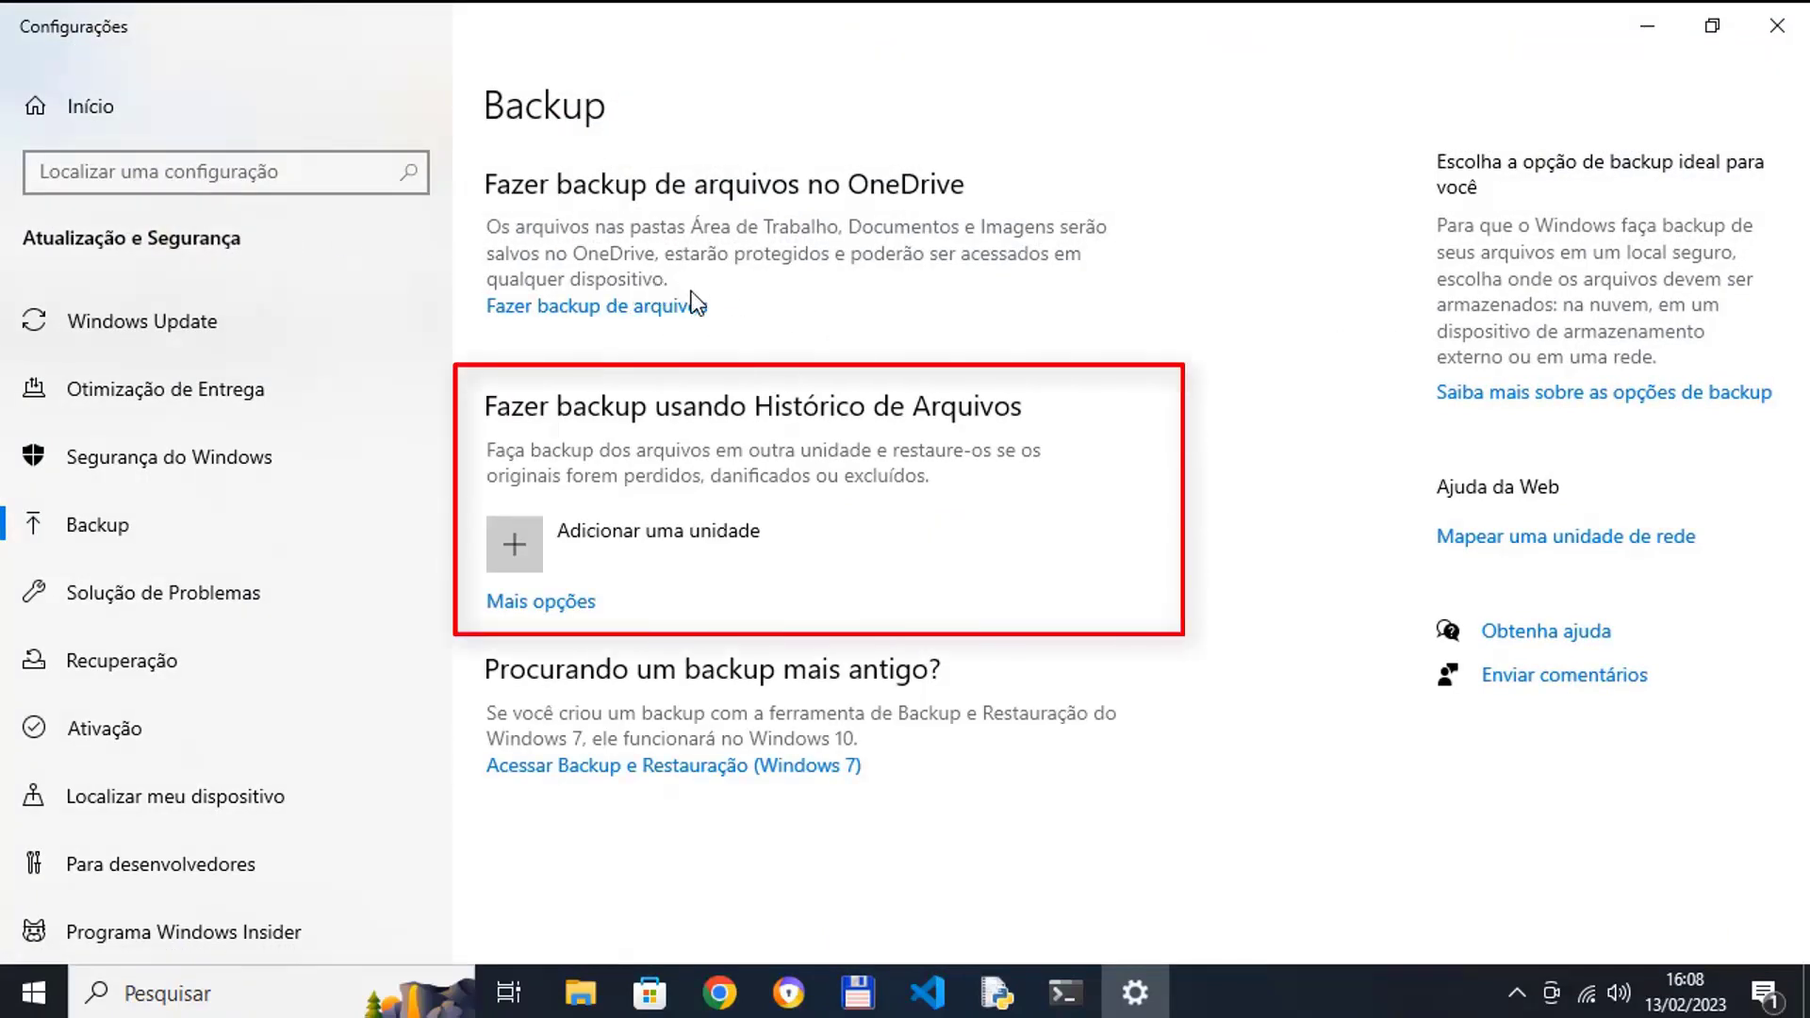
click(664, 539)
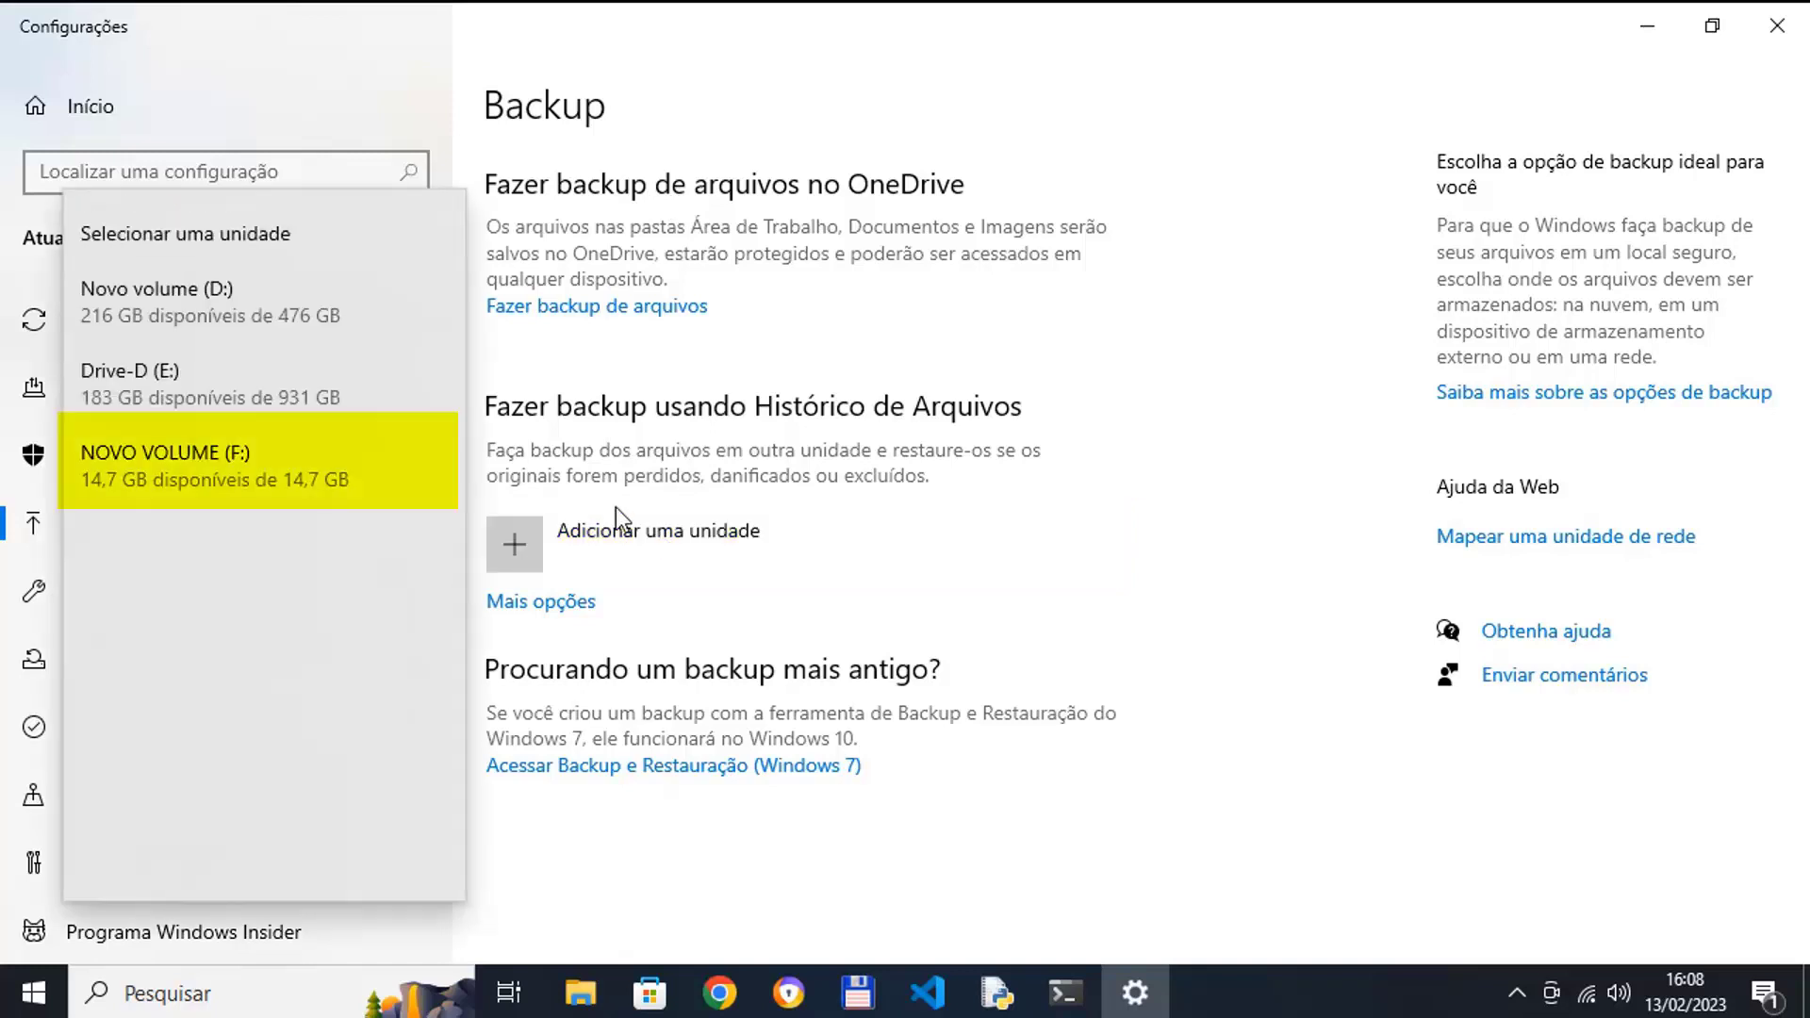
click(201, 480)
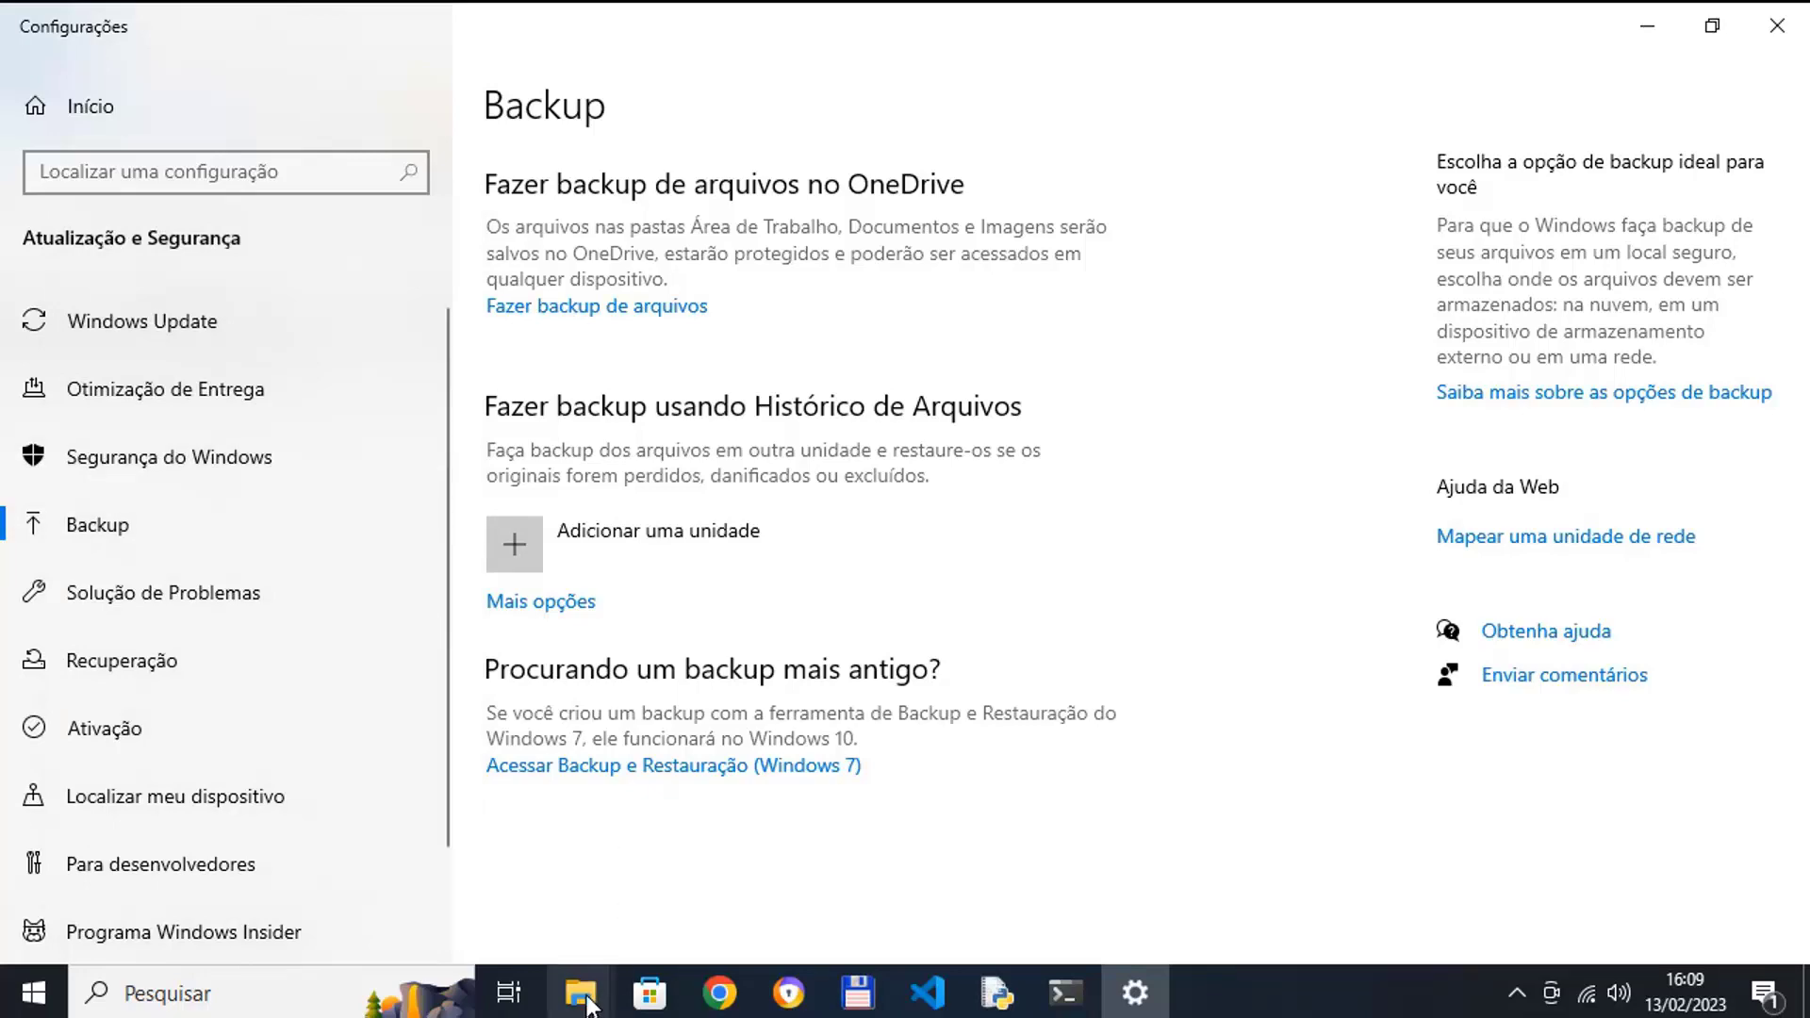
Open the additional File History backup options
mouse_move(582, 999)
mouse_move(677, 878)
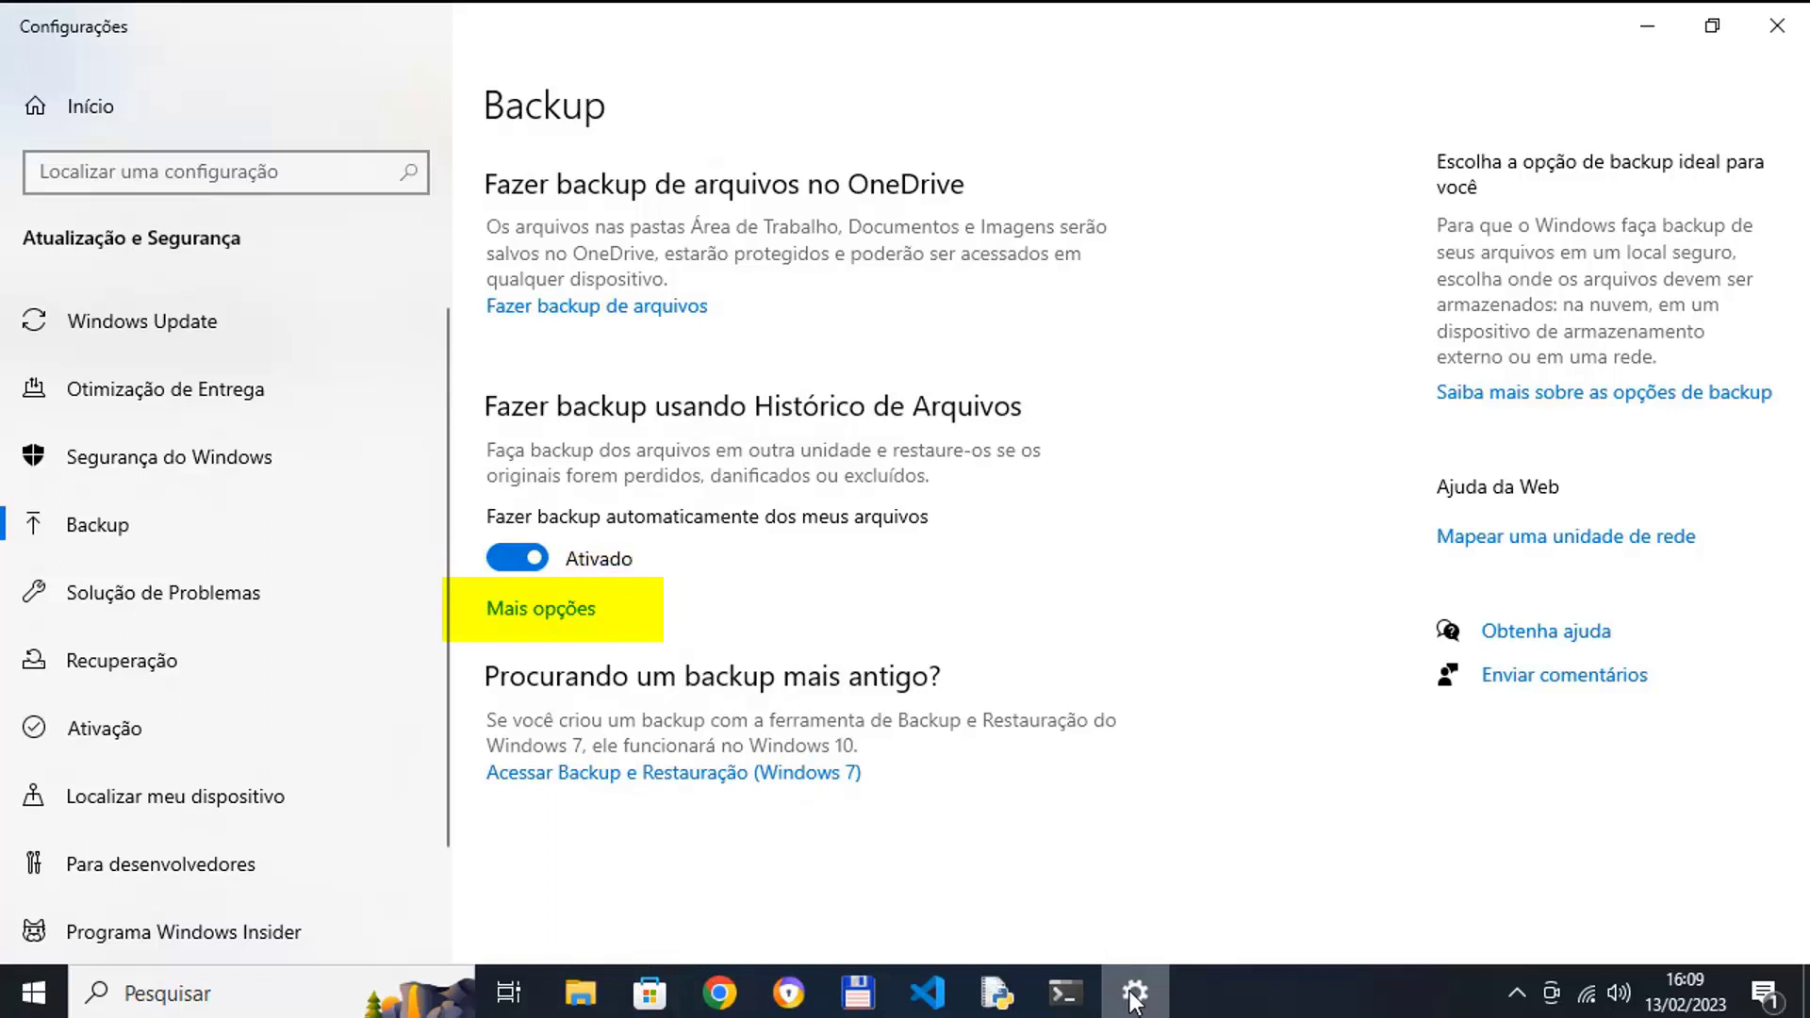
click(568, 1003)
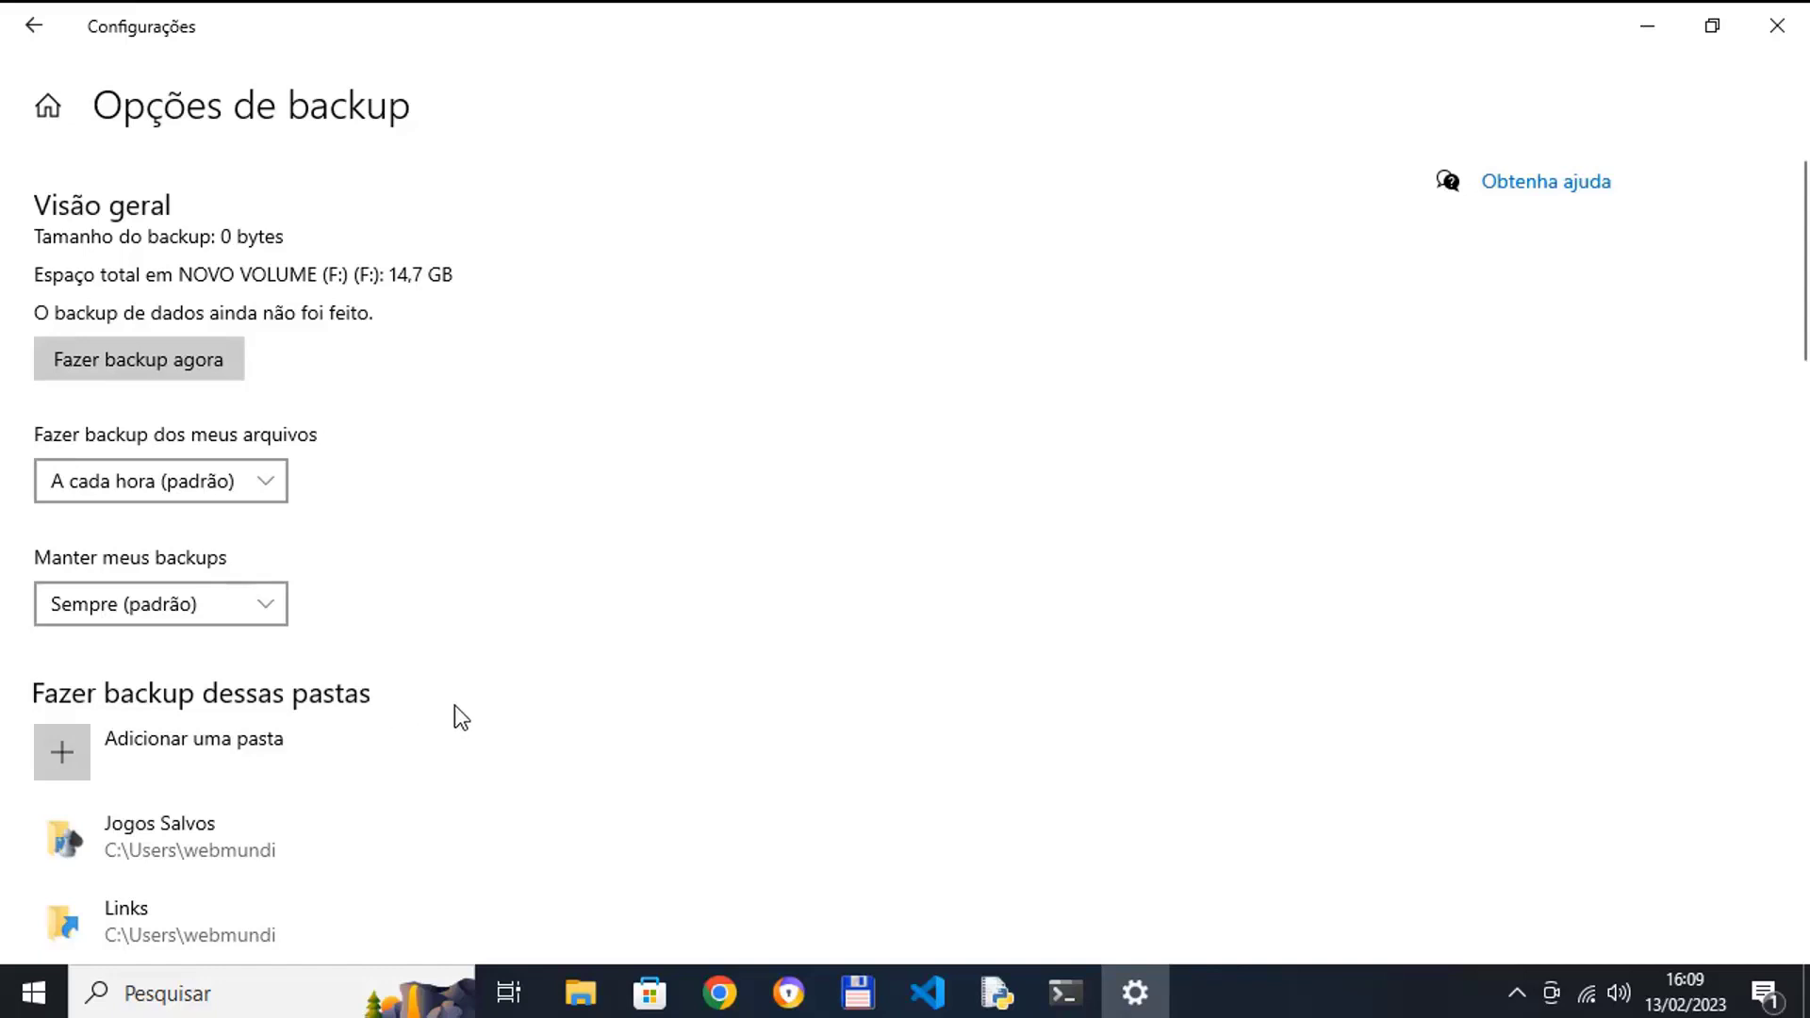
Review the folders included in the backup, along with the exclusion, drive-change and related settings
scroll(466, 726, down, 3)
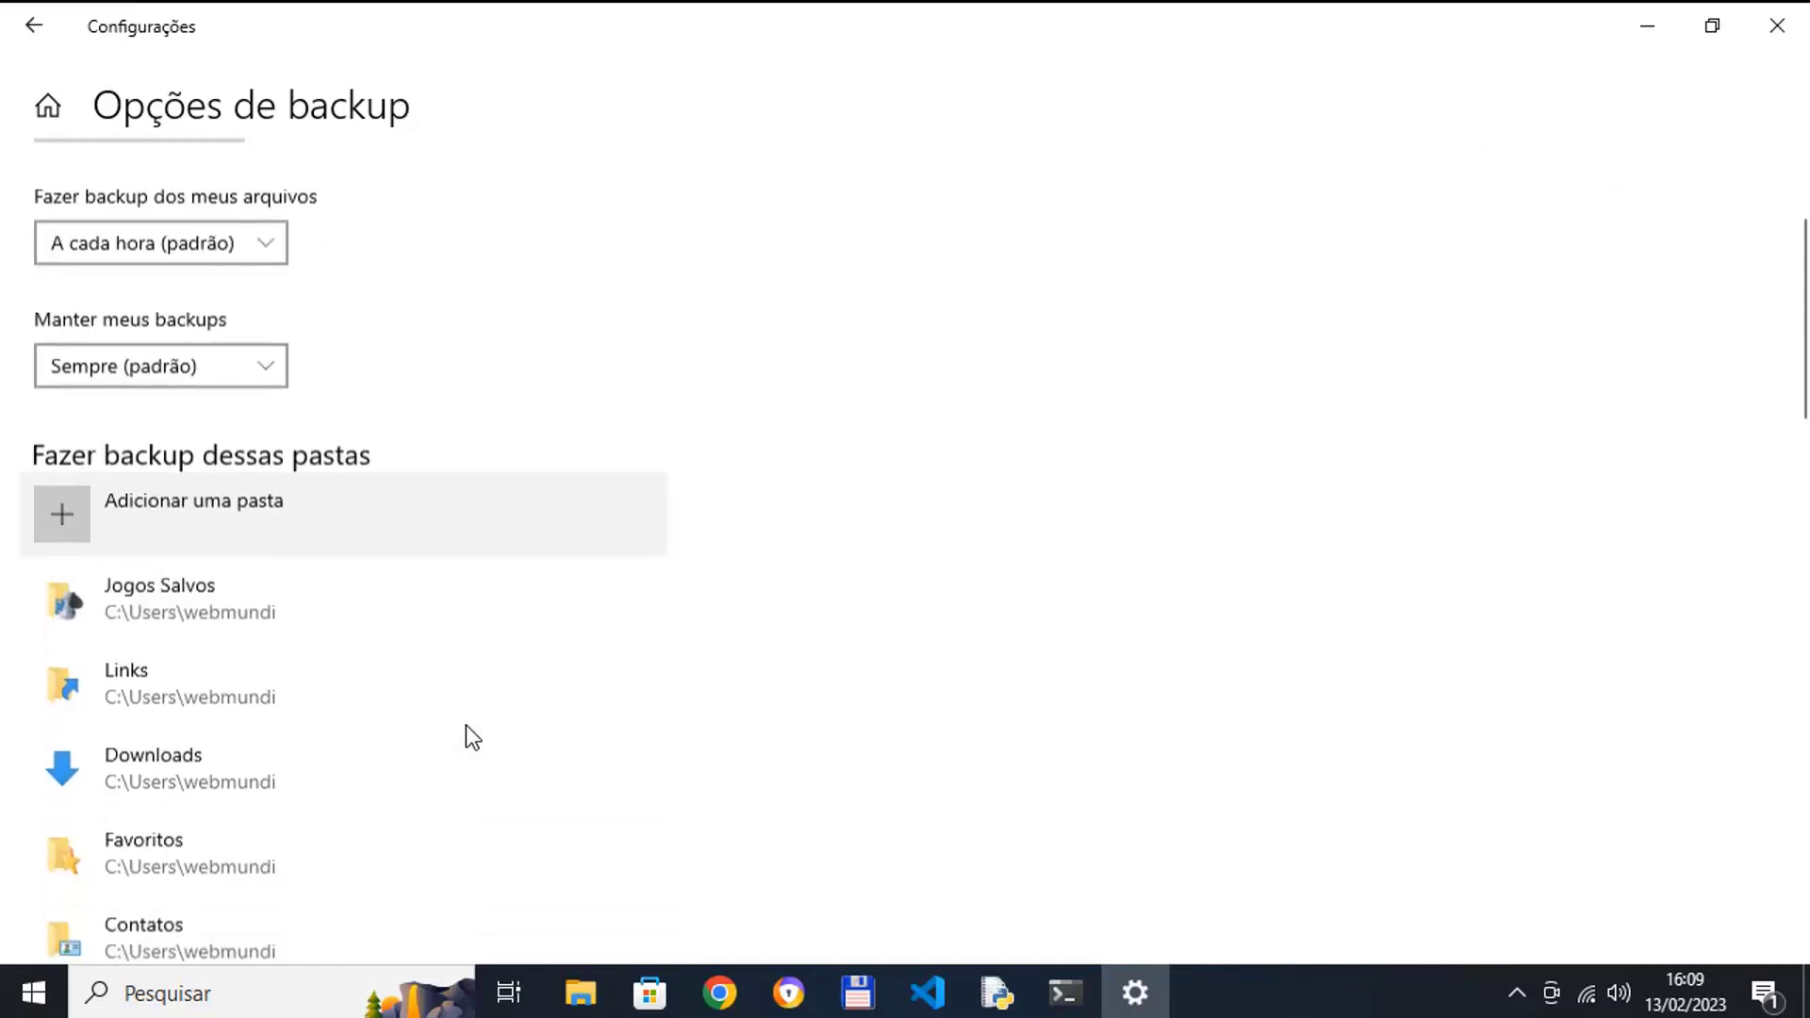
scroll(466, 726, down, 2)
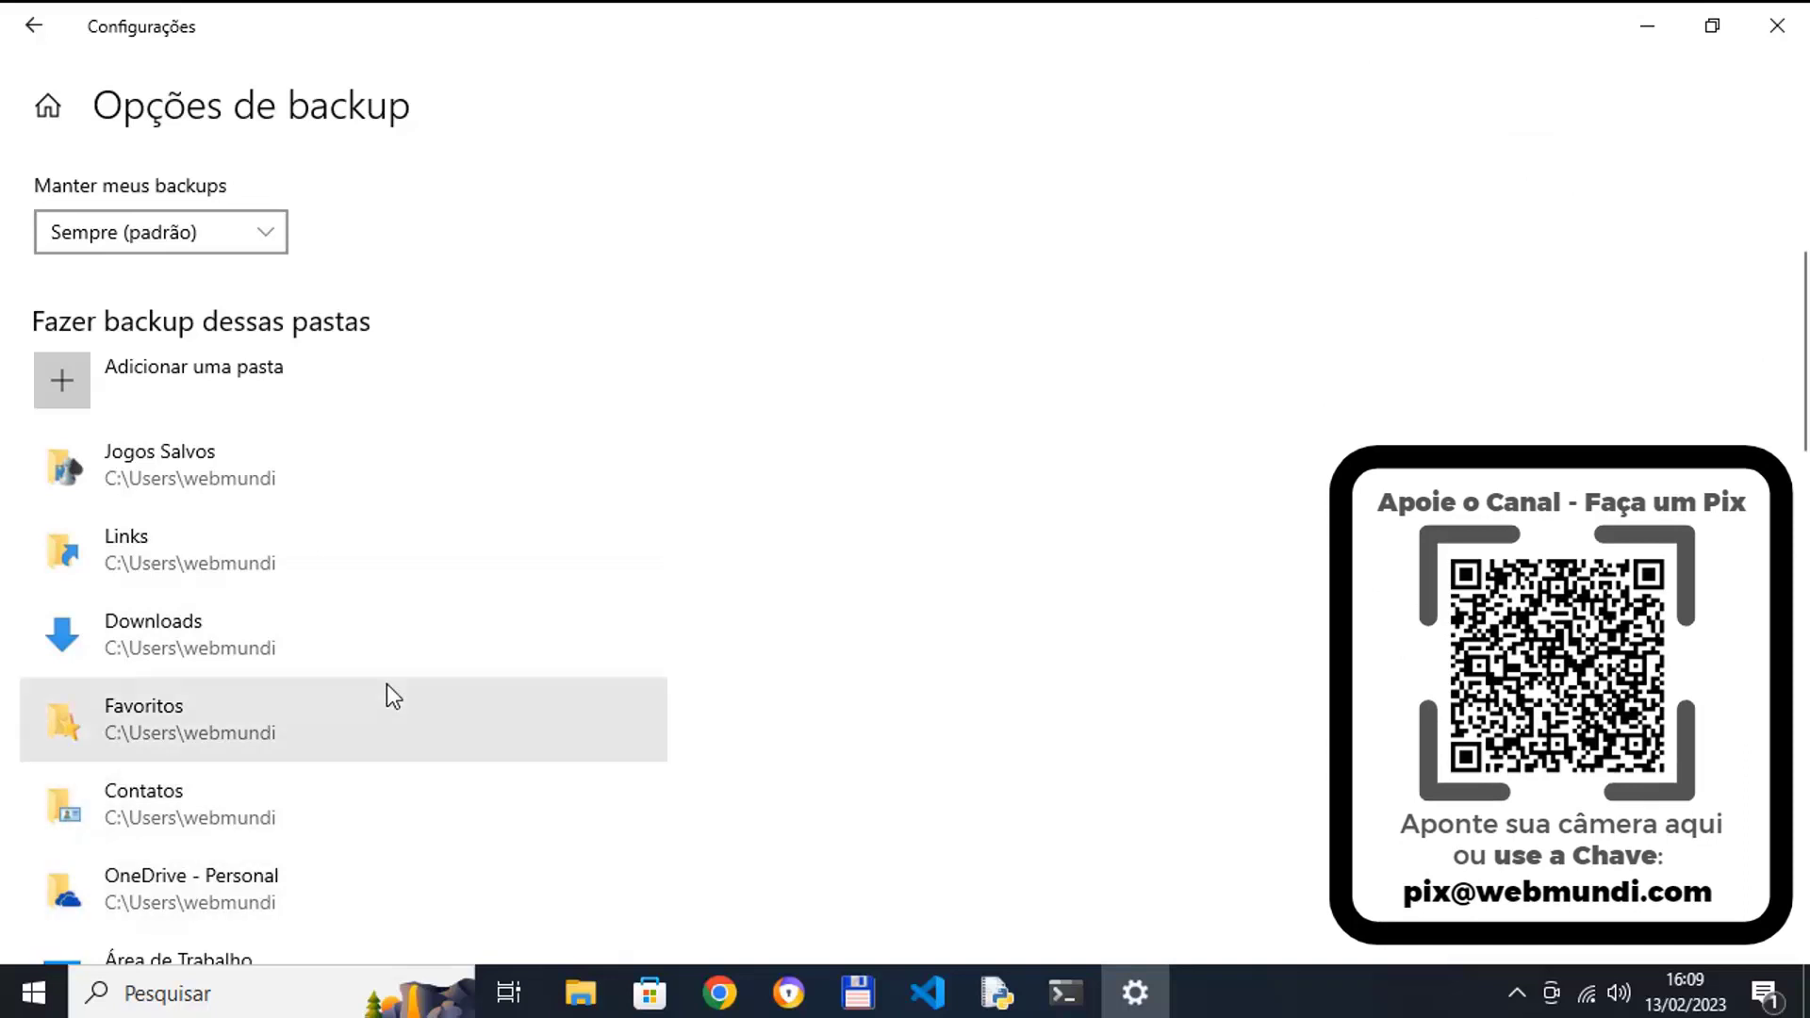
scroll(384, 644, down, 2)
scroll(382, 644, down, 2)
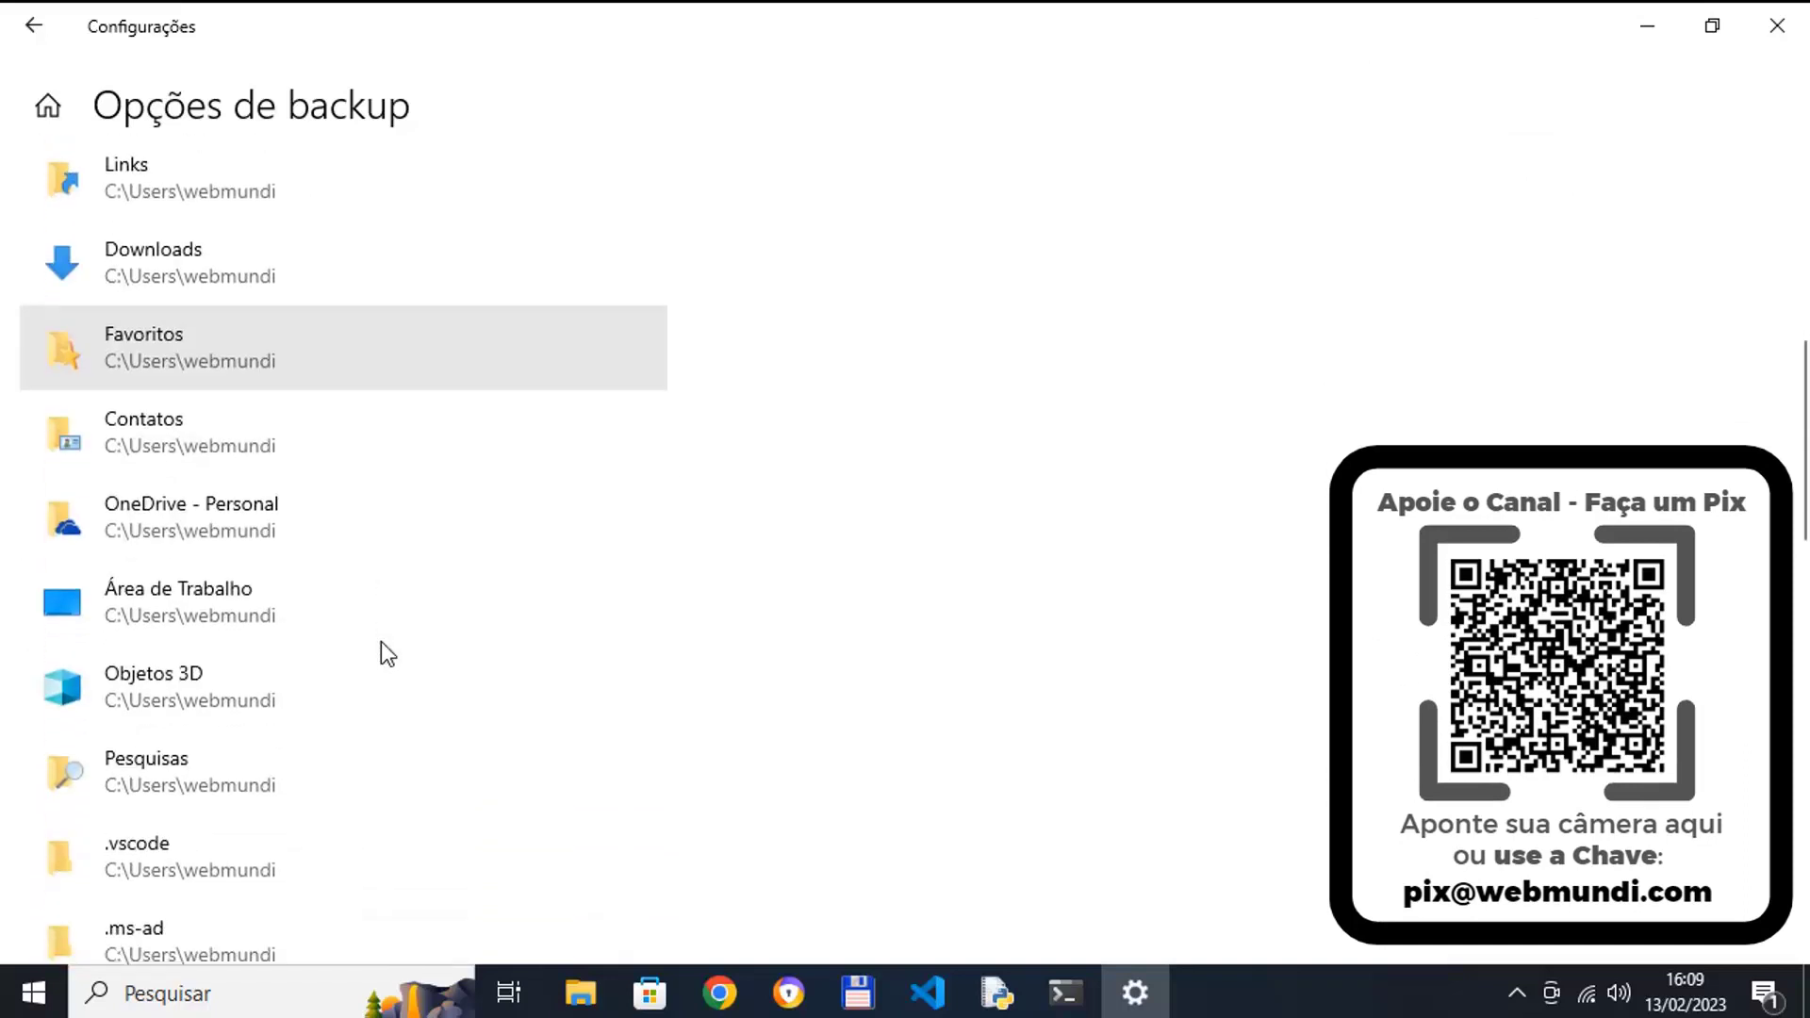
scroll(381, 644, down, 4)
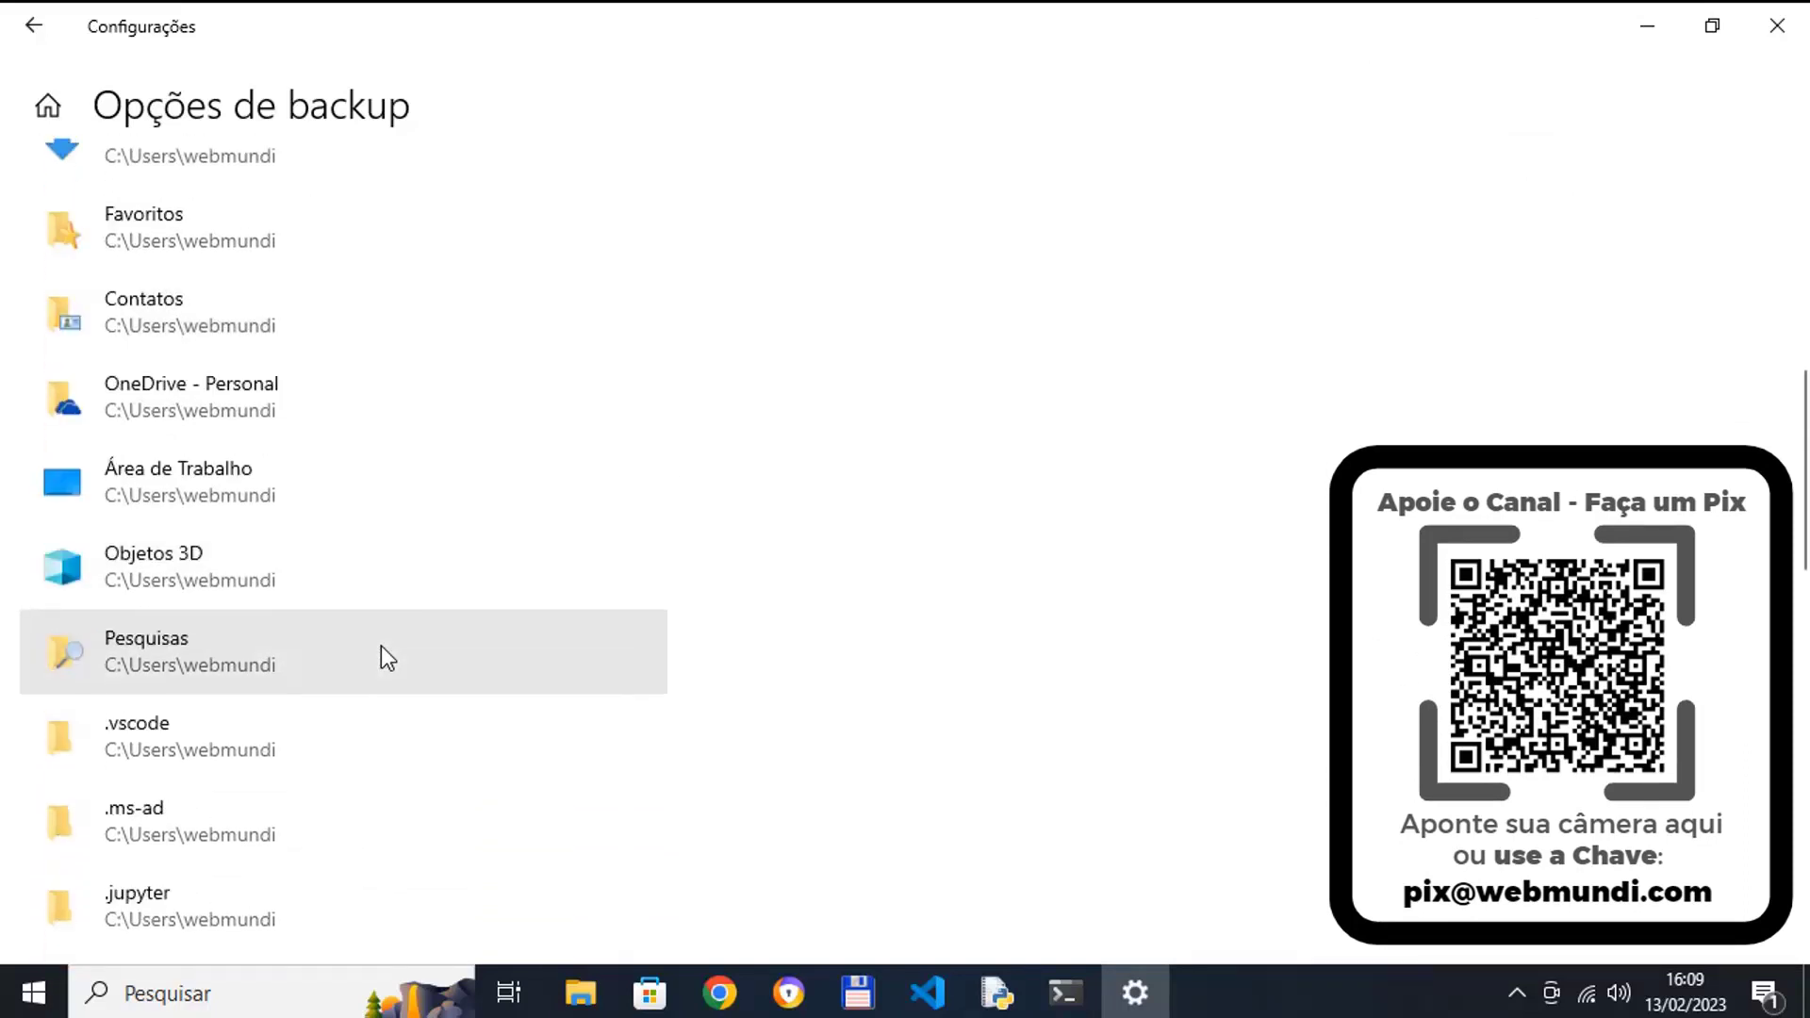
scroll(384, 659, down, 6)
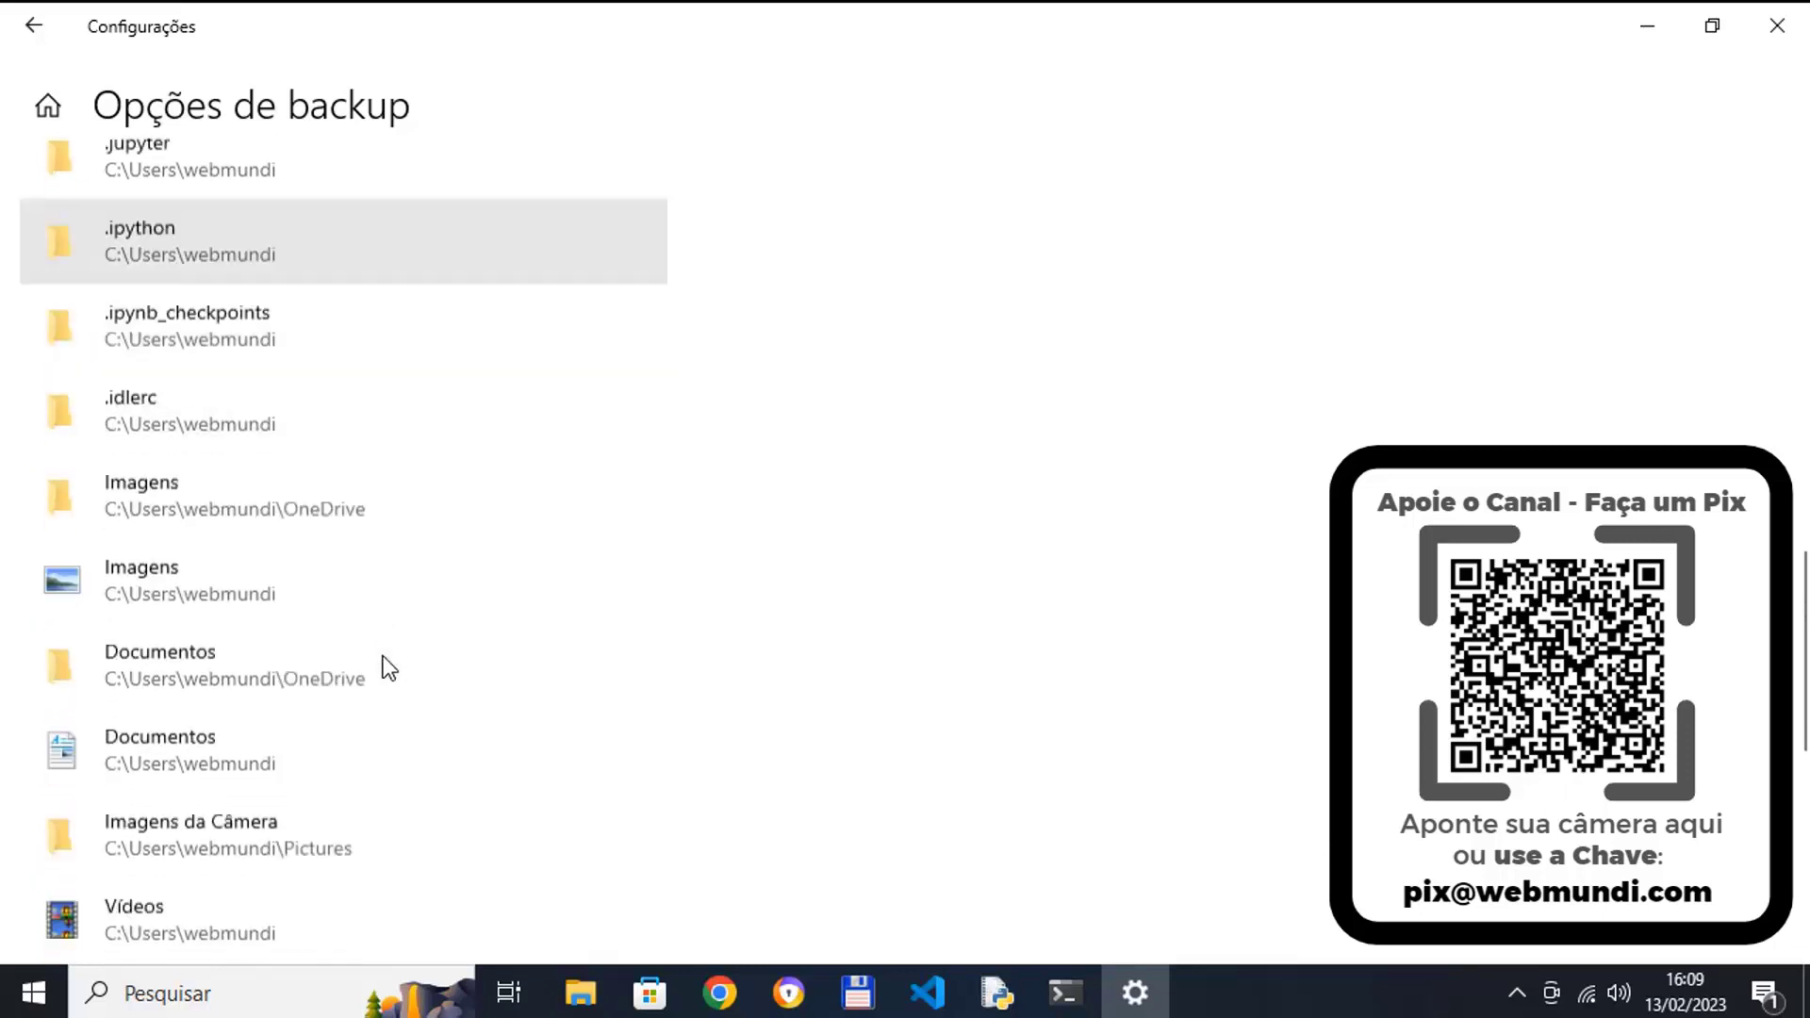
scroll(385, 657, down, 7)
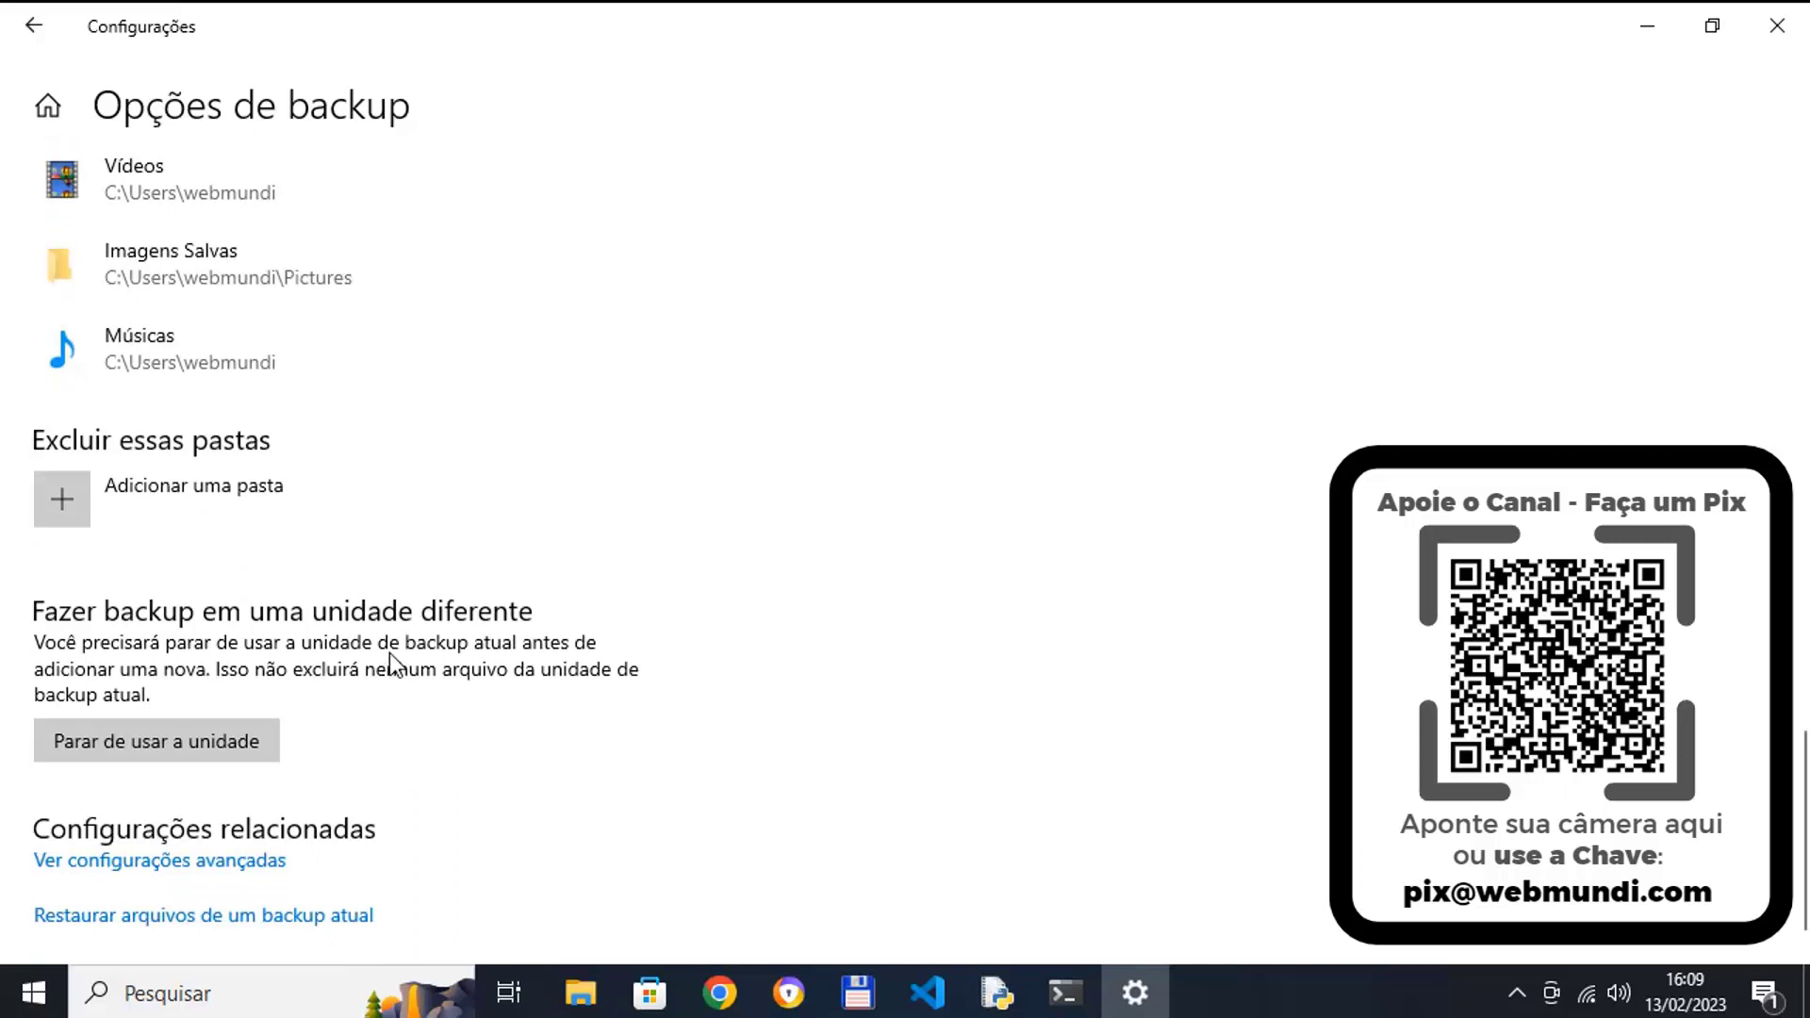
scroll(394, 660, up, 5)
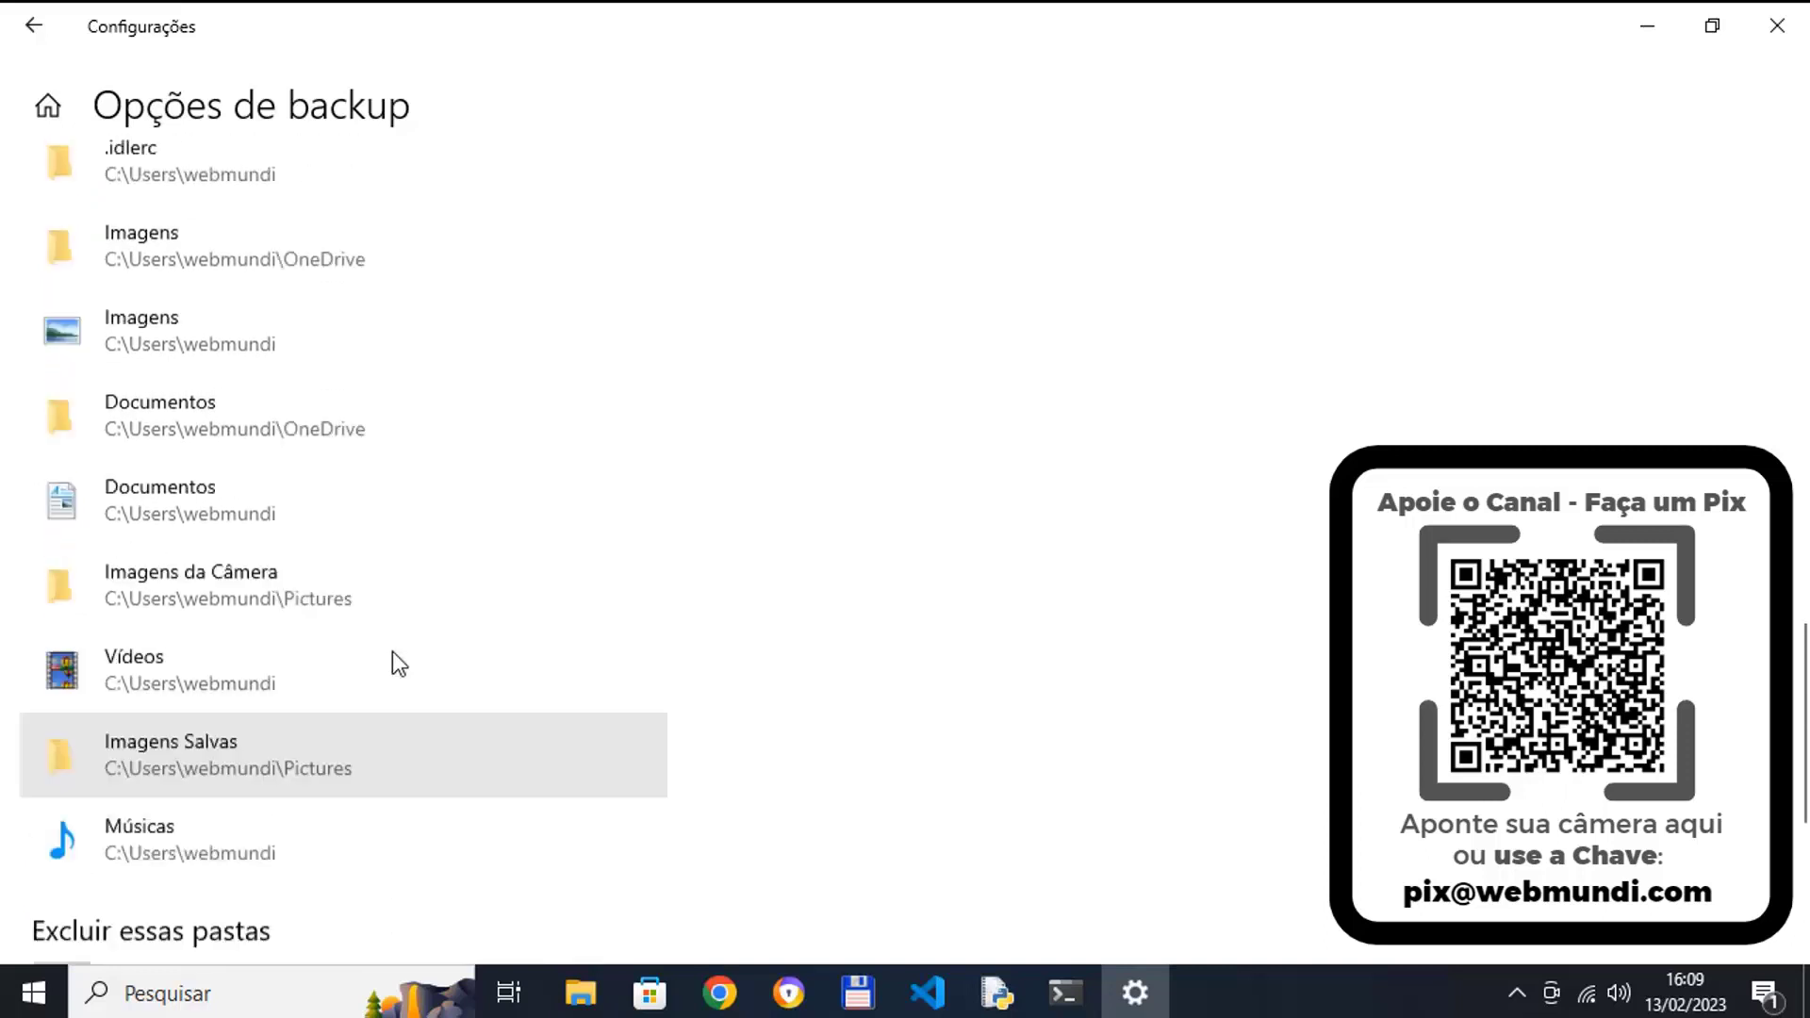
scroll(394, 660, up, 12)
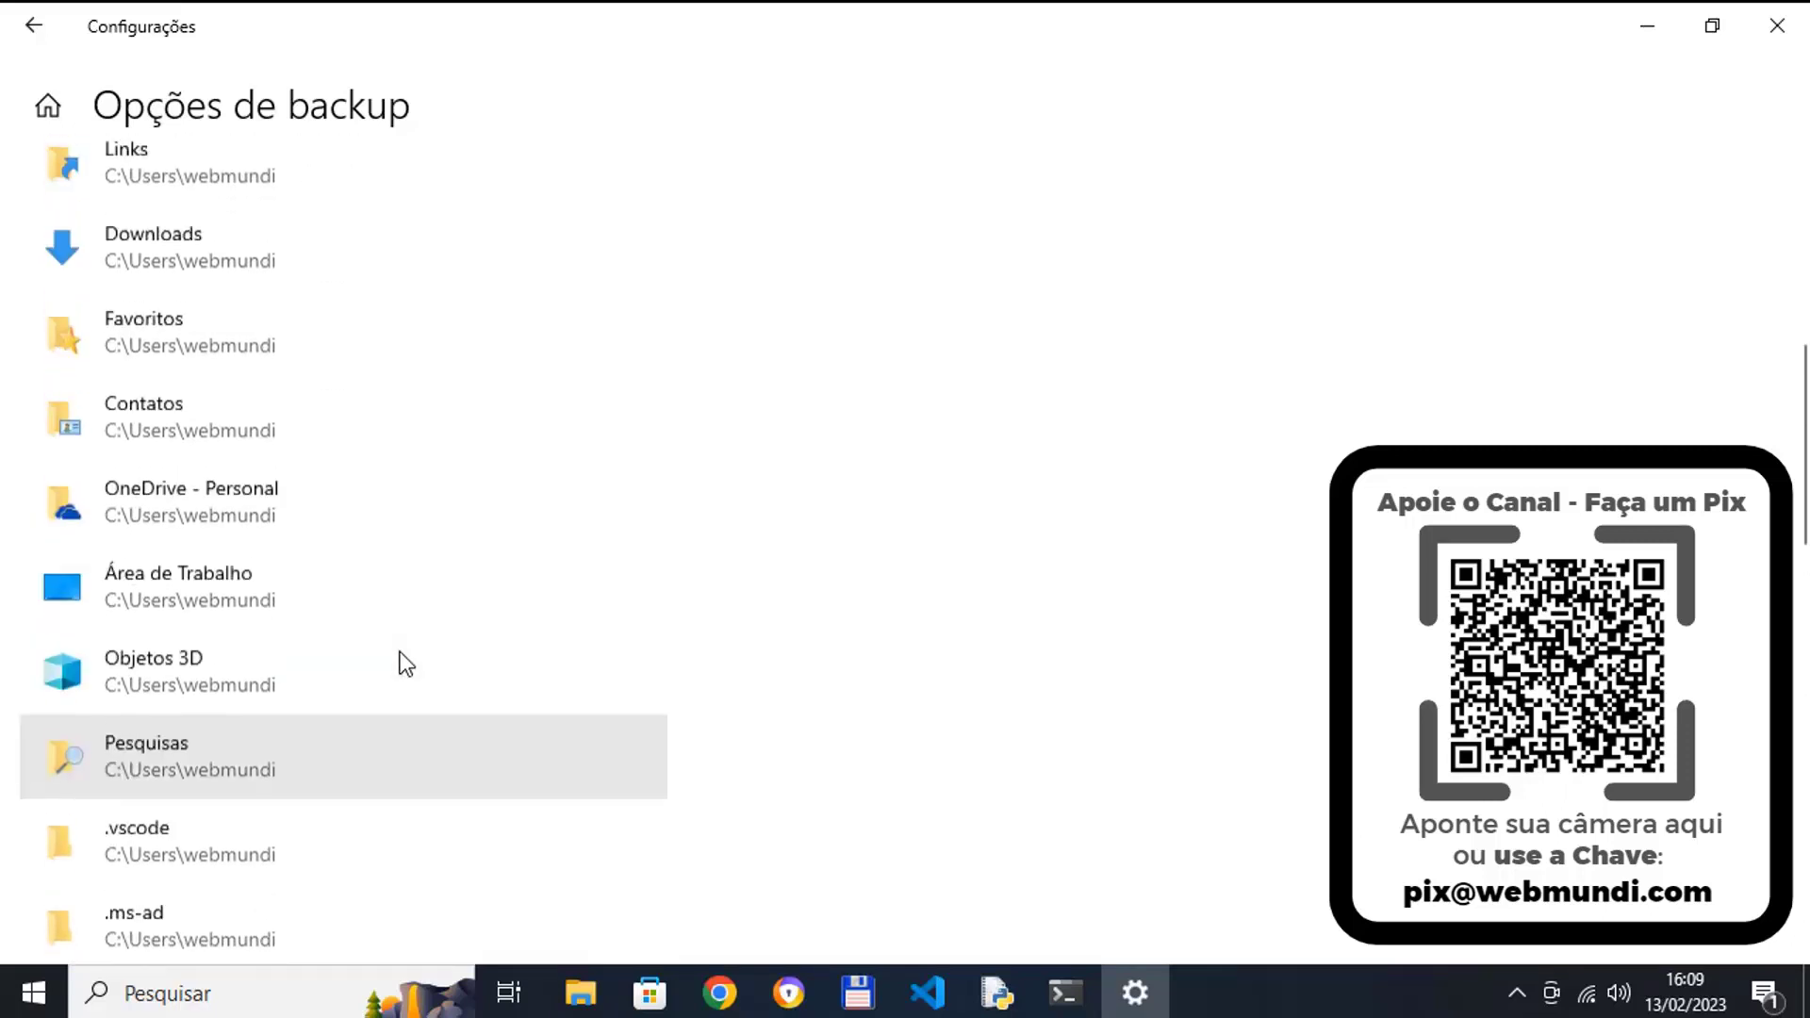
scroll(343, 560, up, 6)
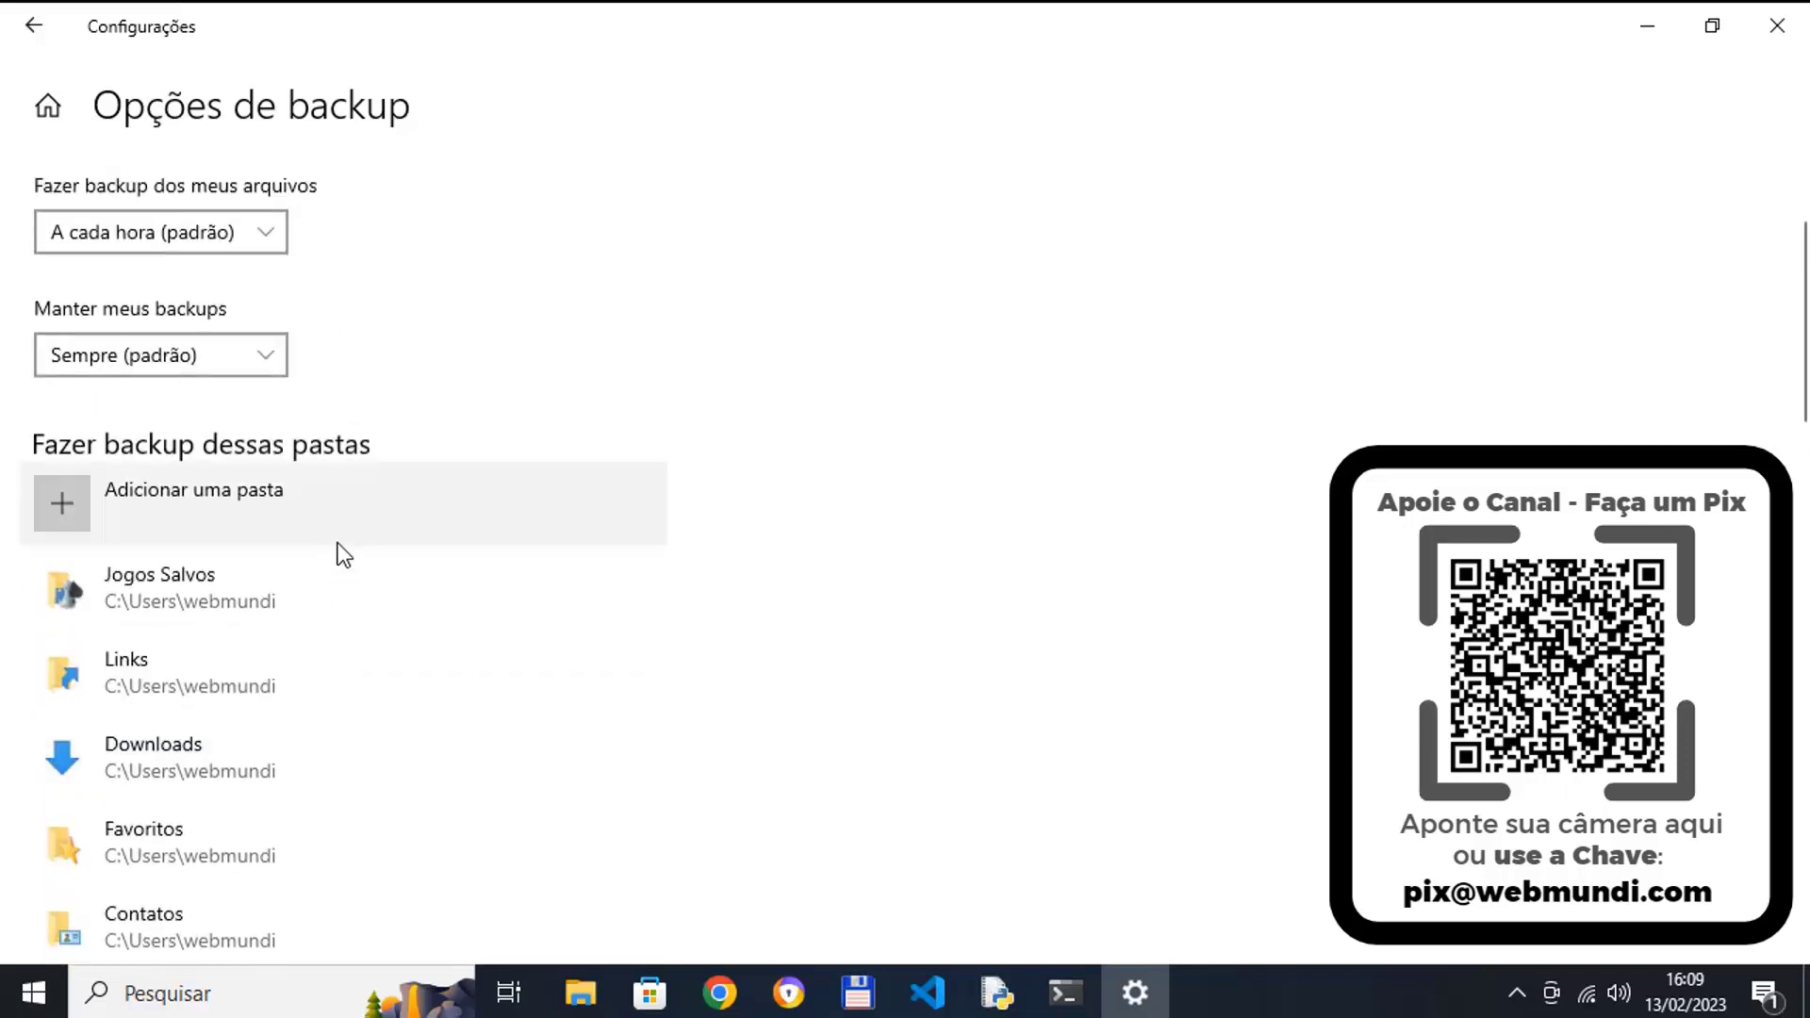
Remove the Jogos Salvos and Links folders from the list of folders to back up
click(494, 592)
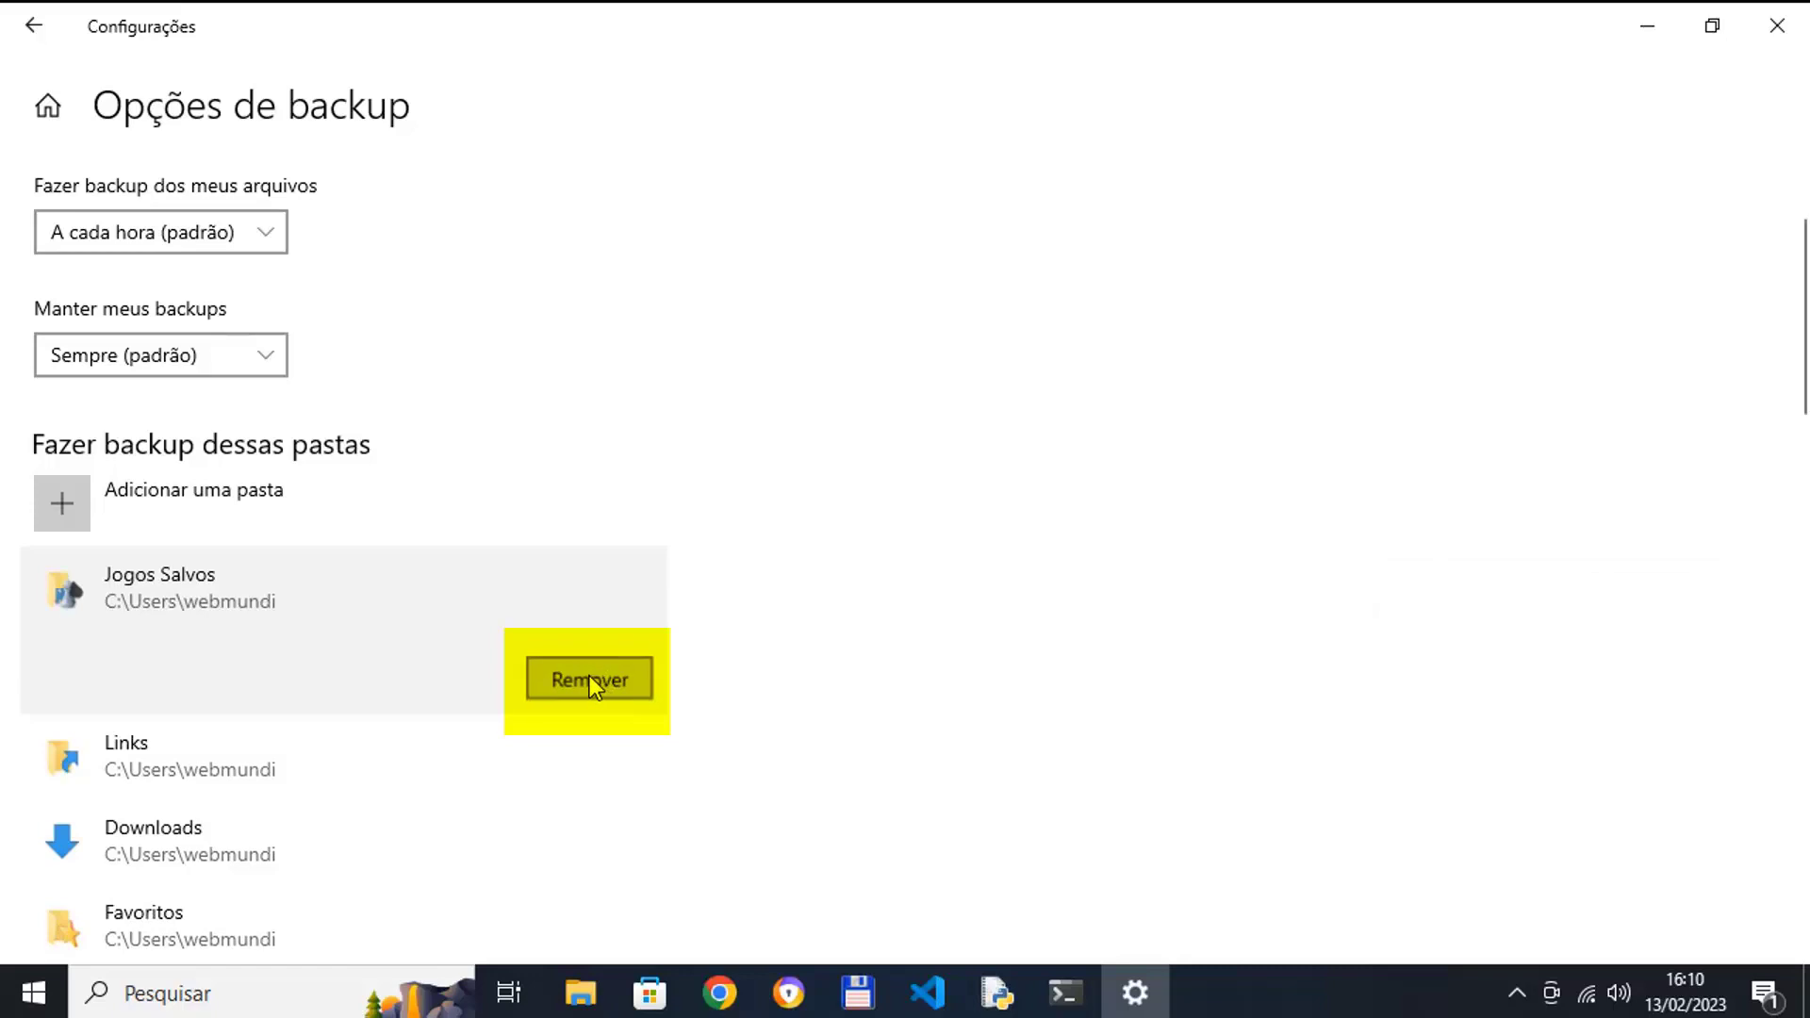
click(590, 679)
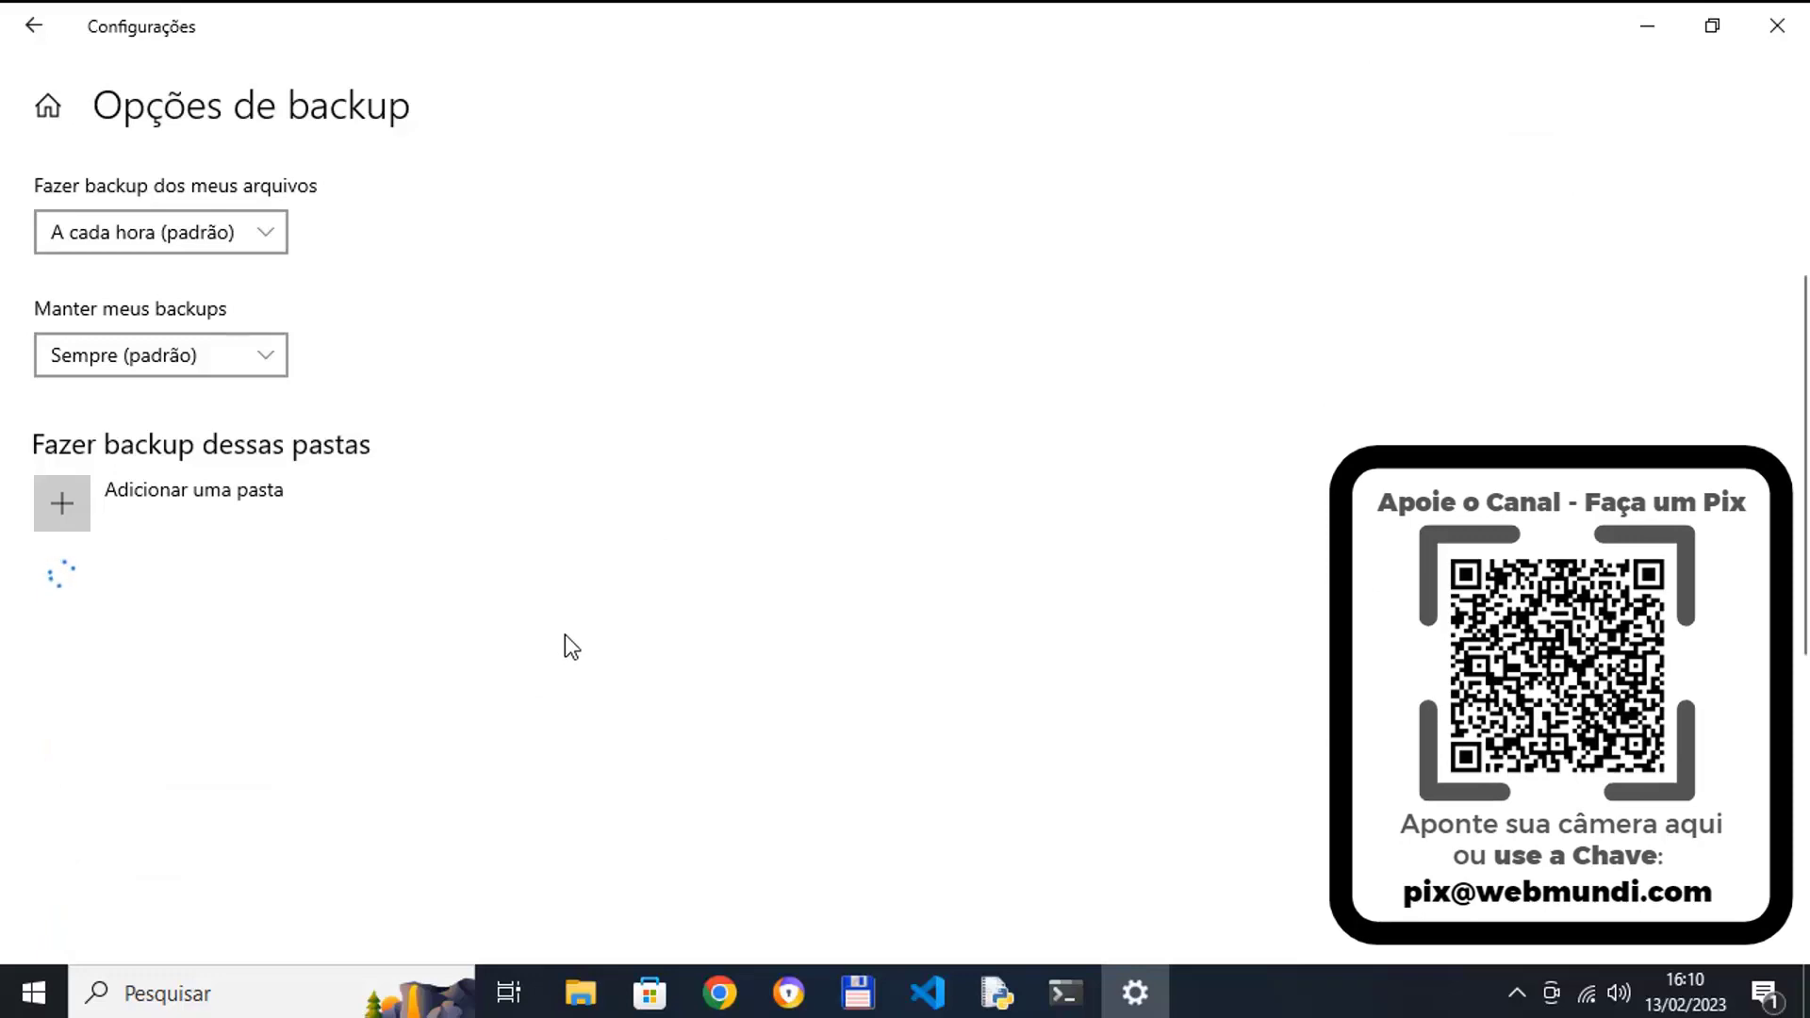
scroll(541, 592, down, 15)
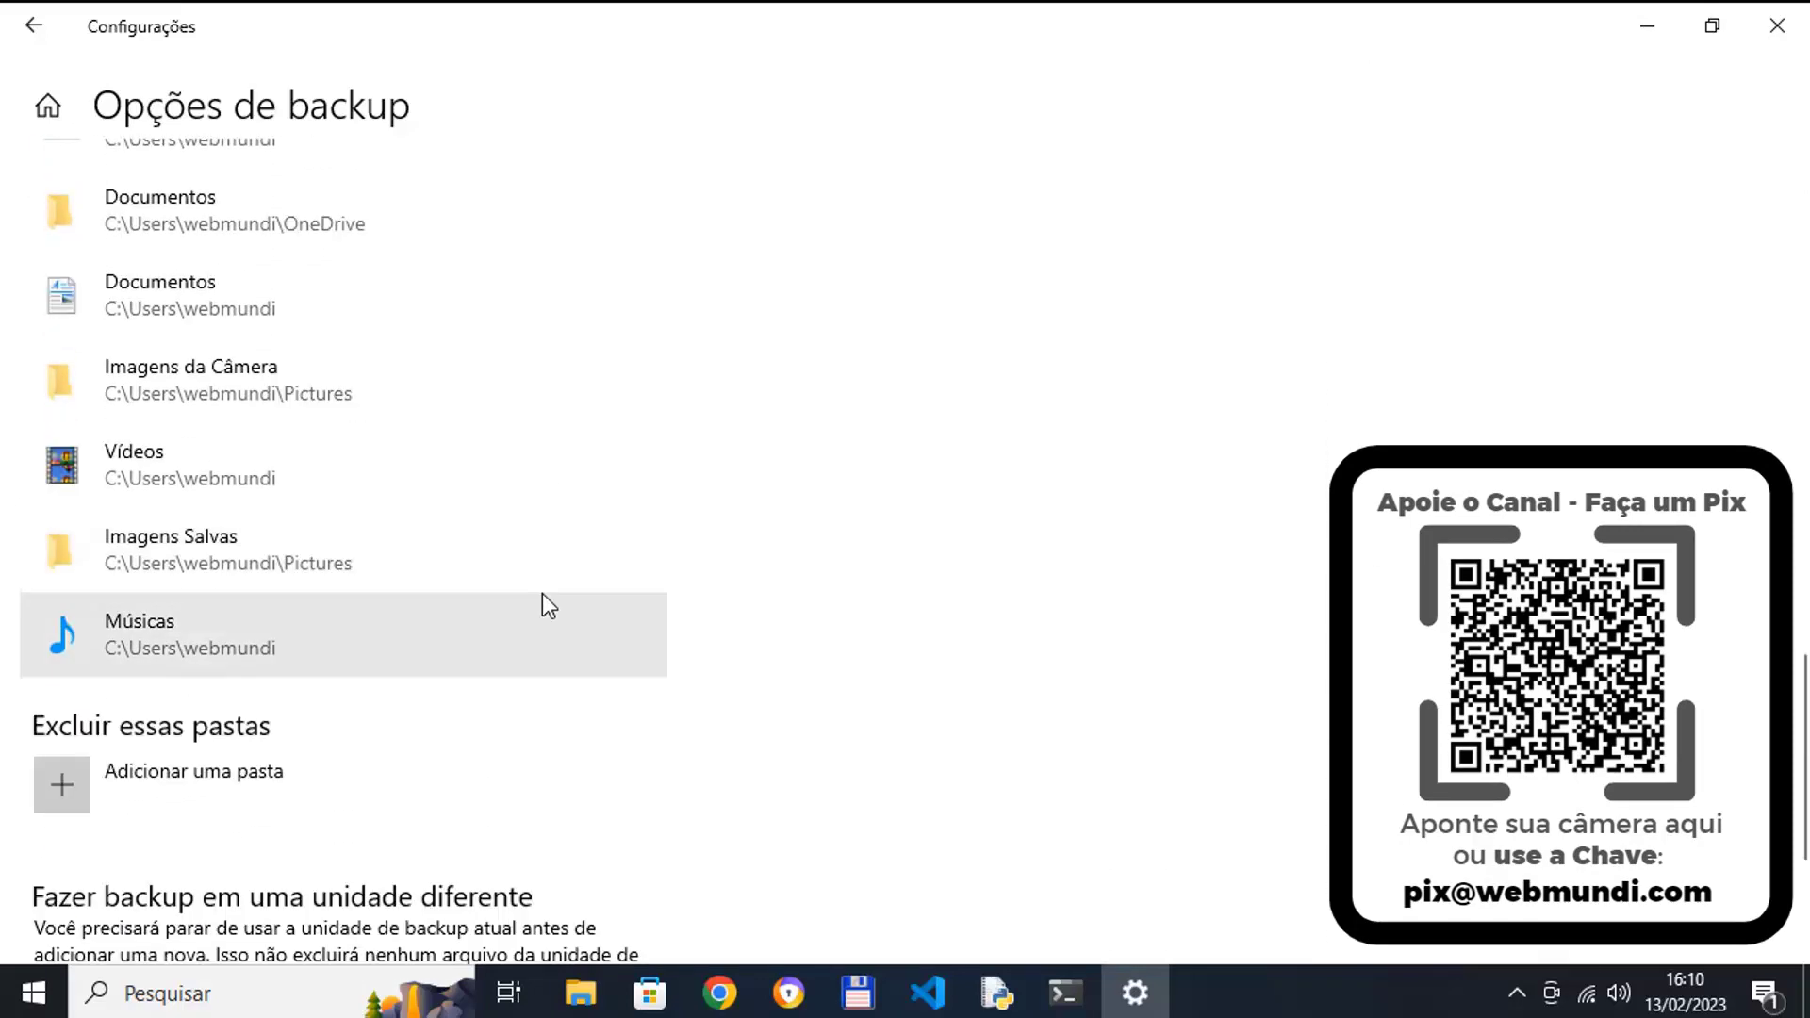
scroll(546, 596, up, 5)
scroll(557, 604, up, 10)
click(539, 476)
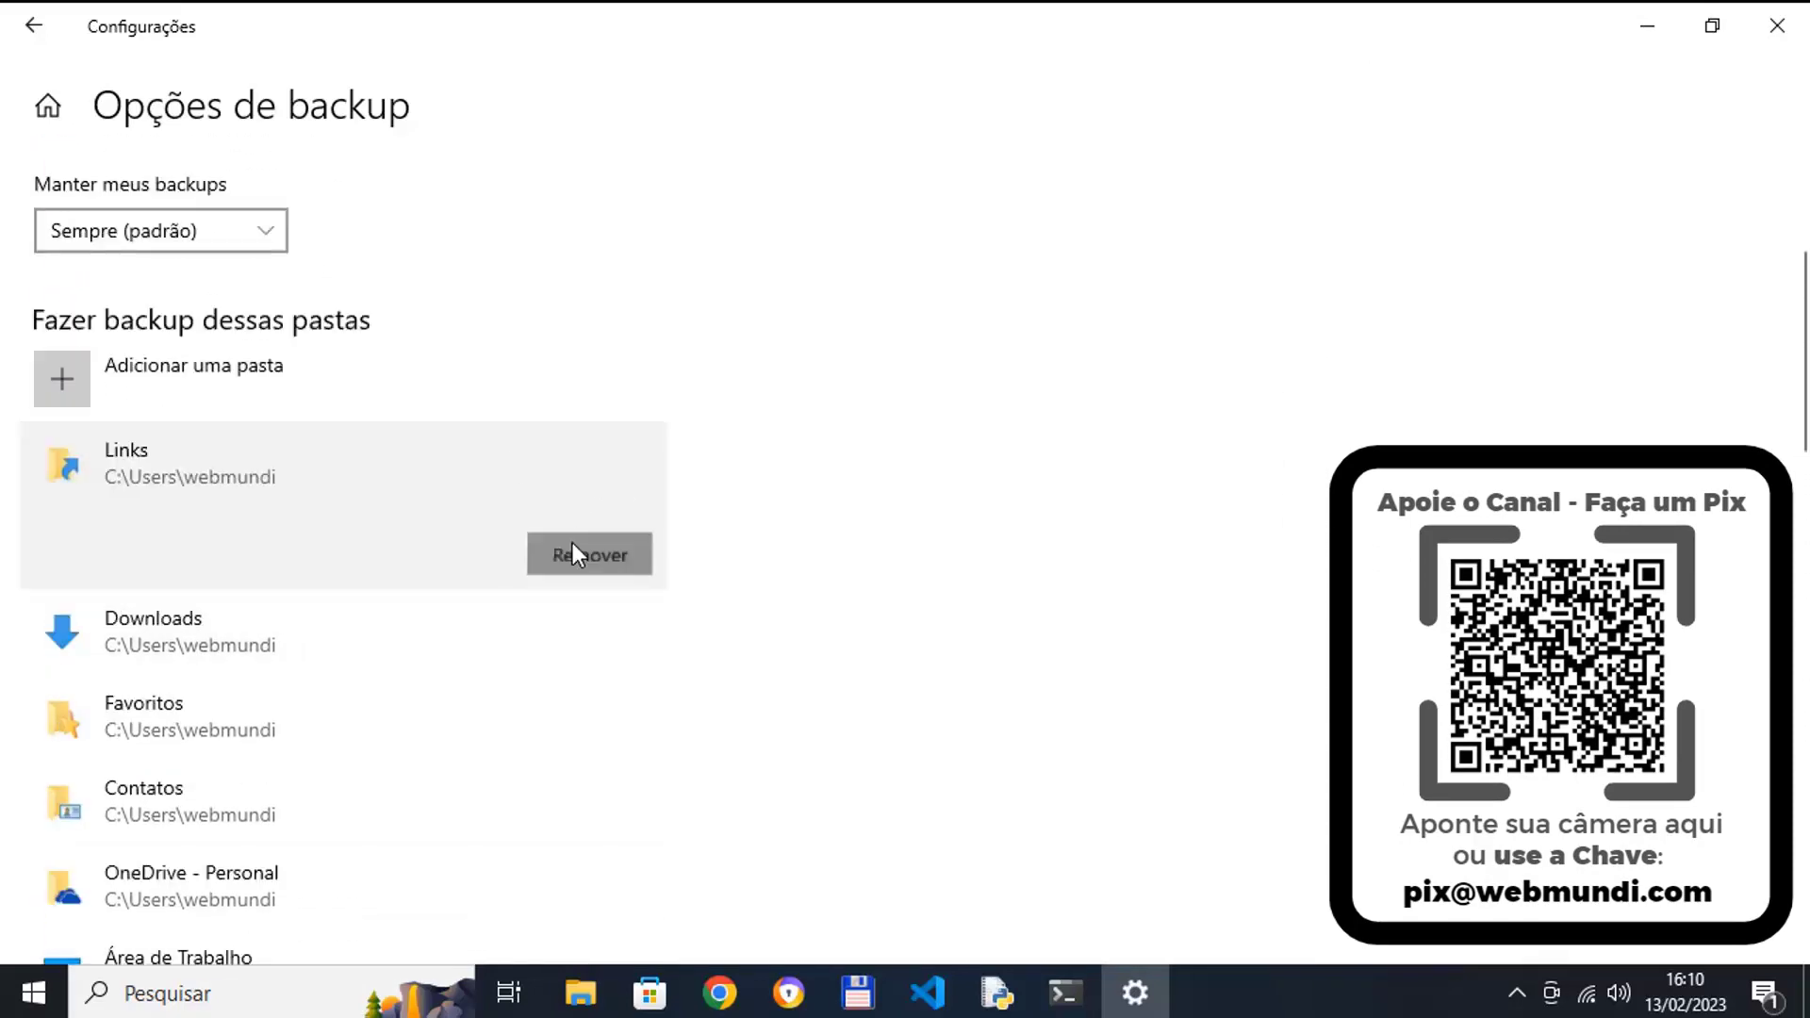
click(580, 545)
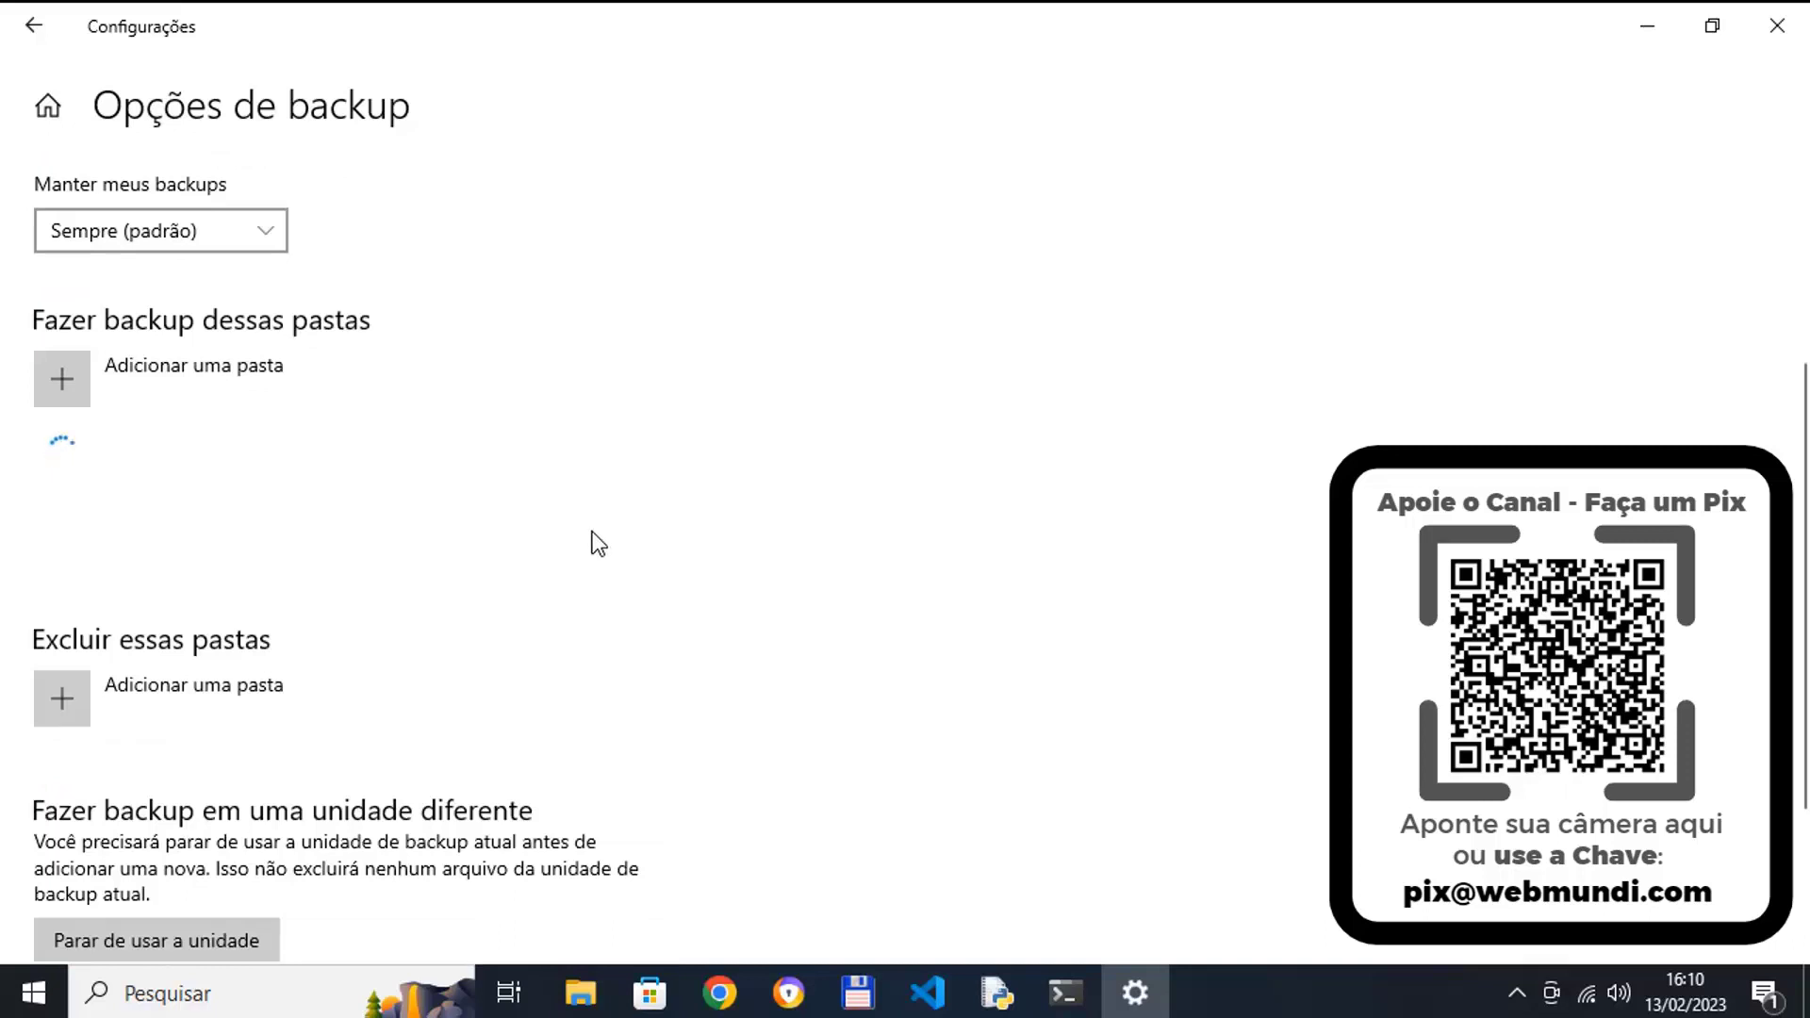
Remove the Downloads, Favoritos, Contatos and OneDrive - Personal folders from the backup list
click(594, 494)
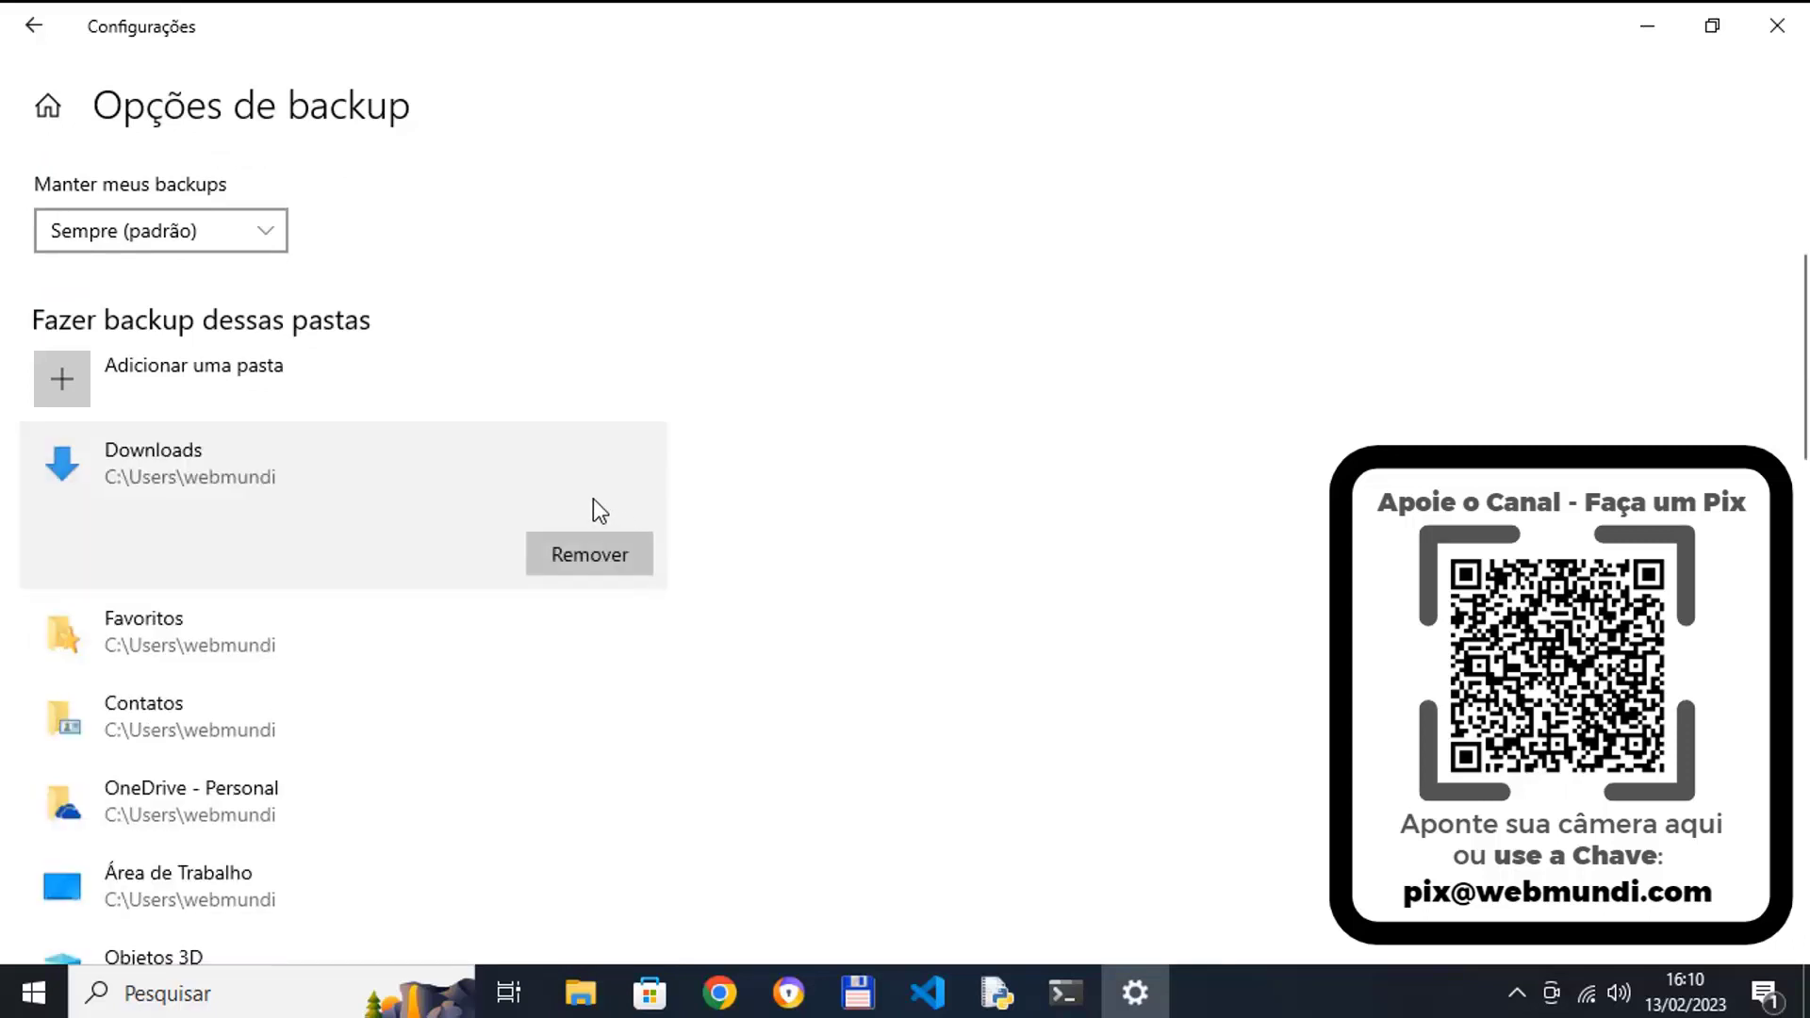
click(597, 547)
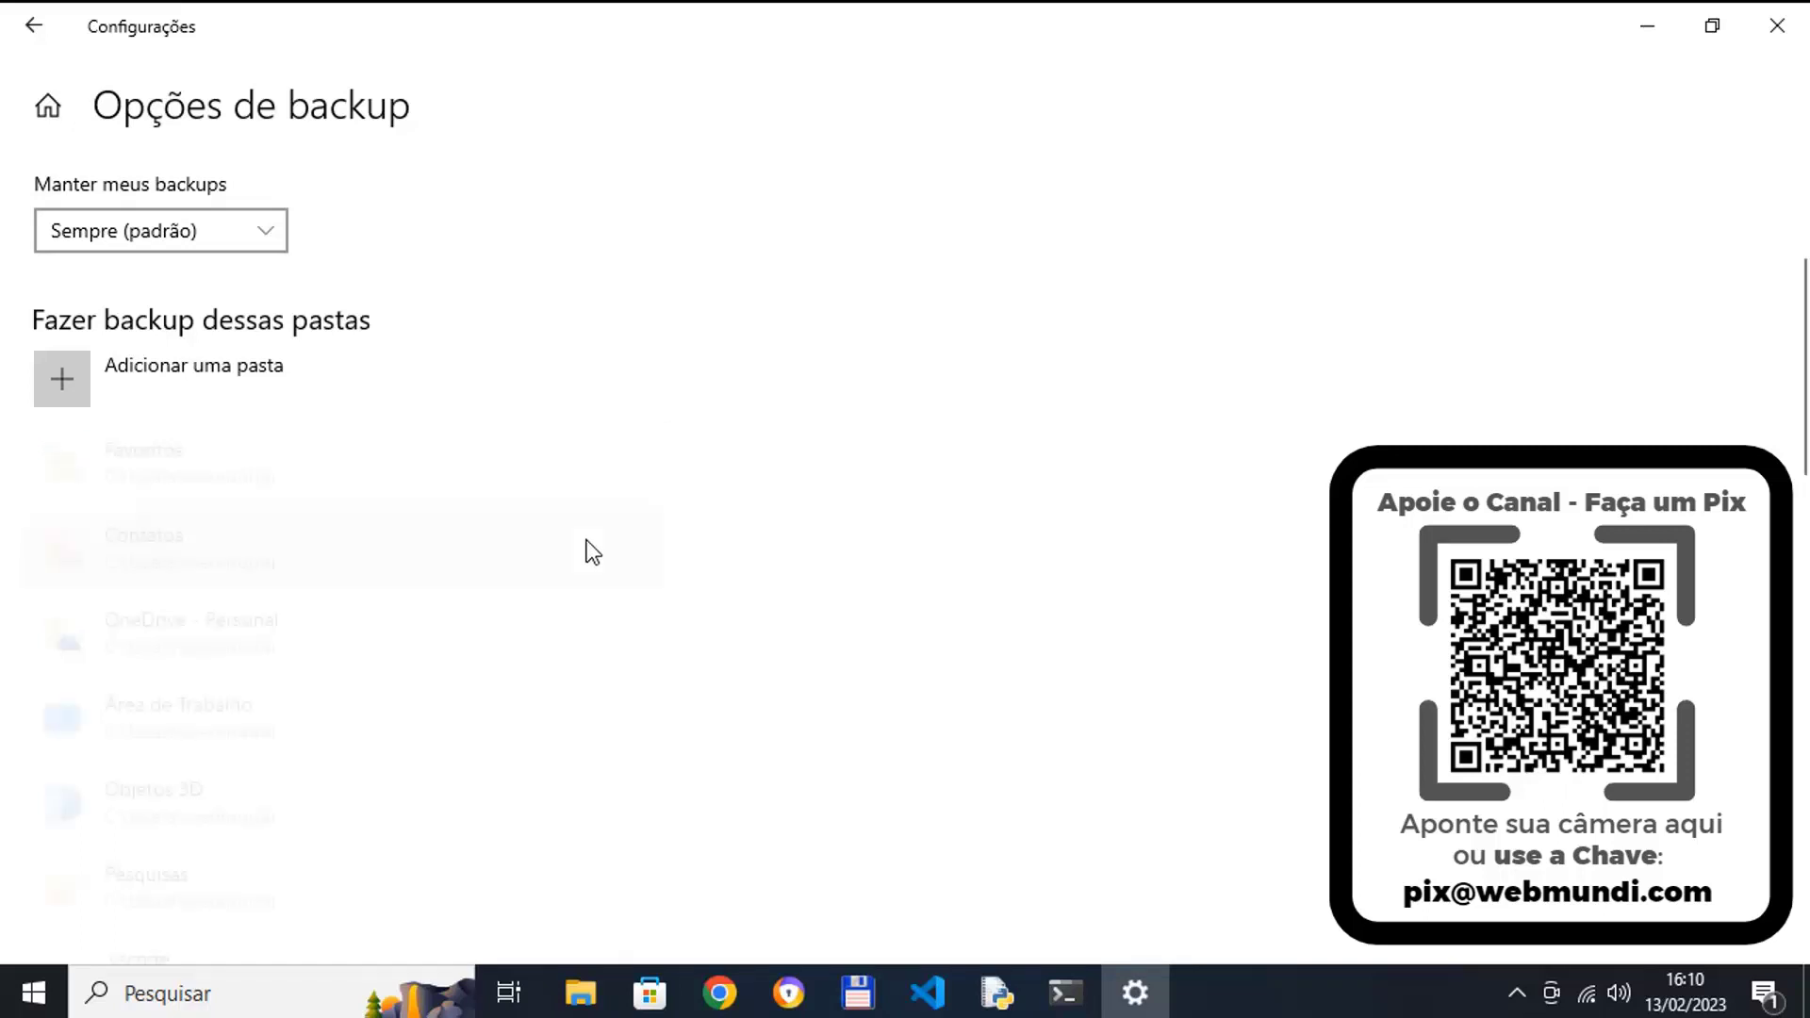
click(496, 470)
click(580, 546)
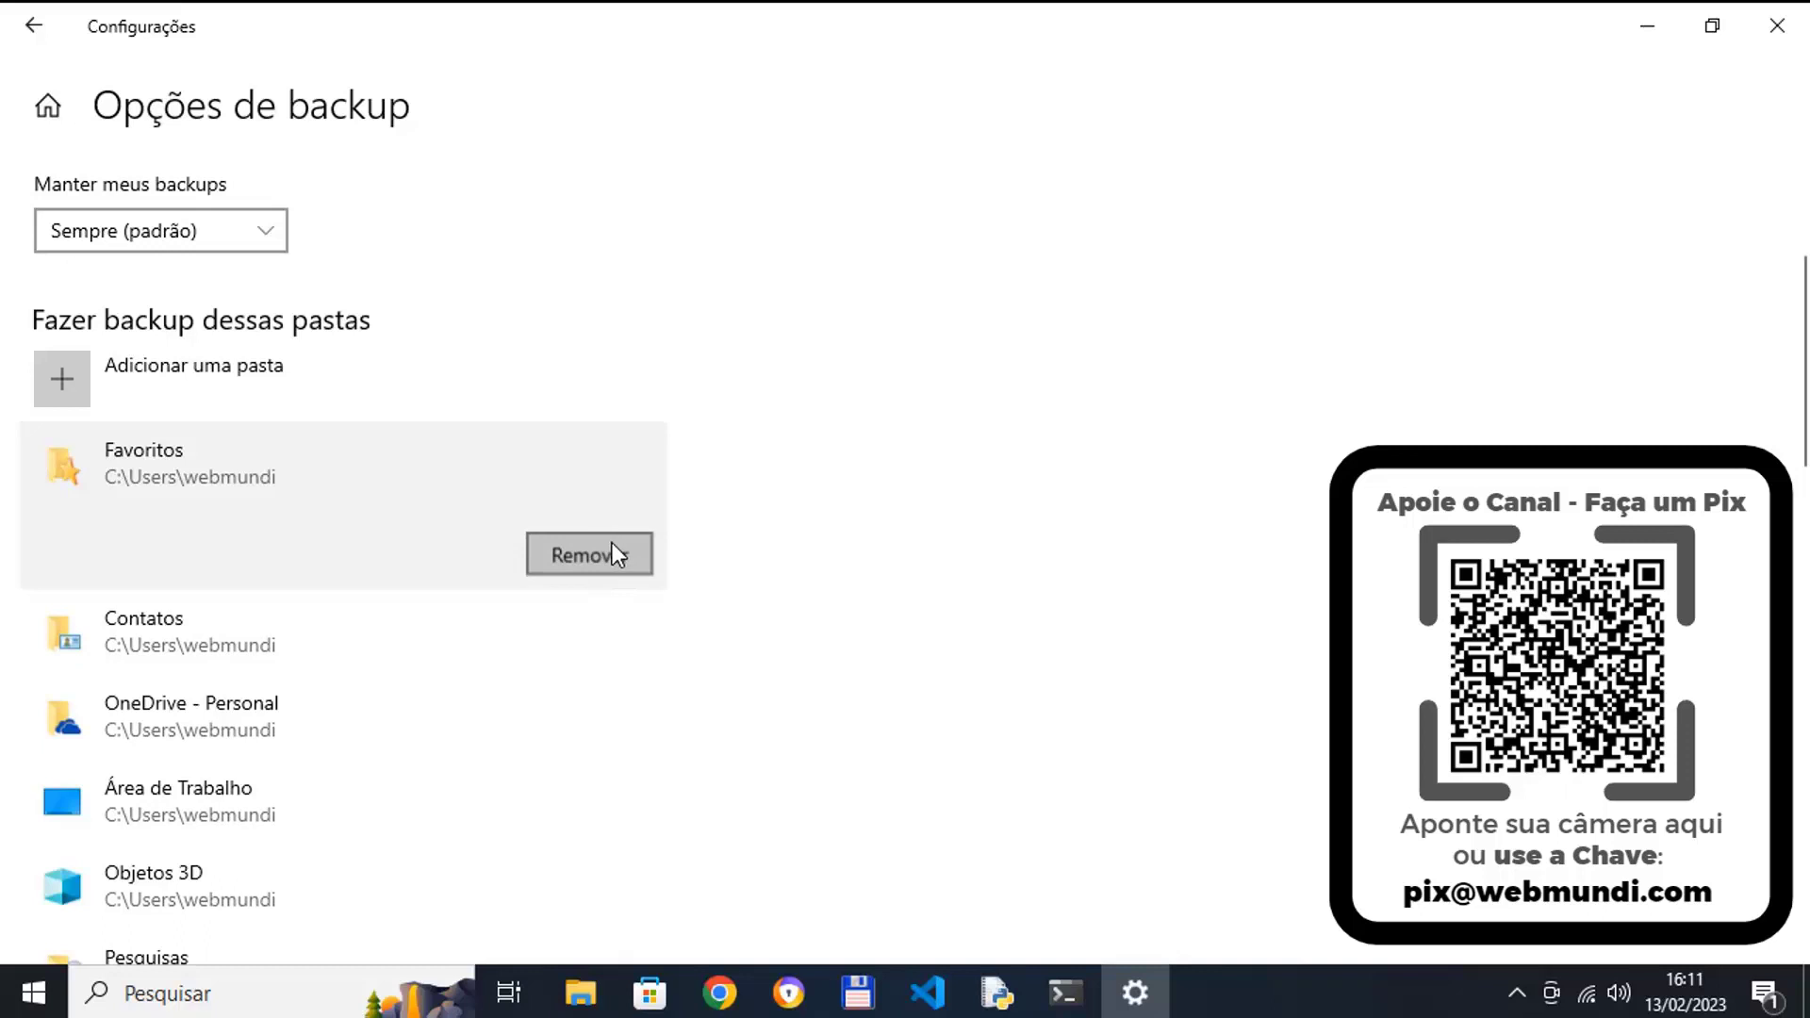
click(587, 501)
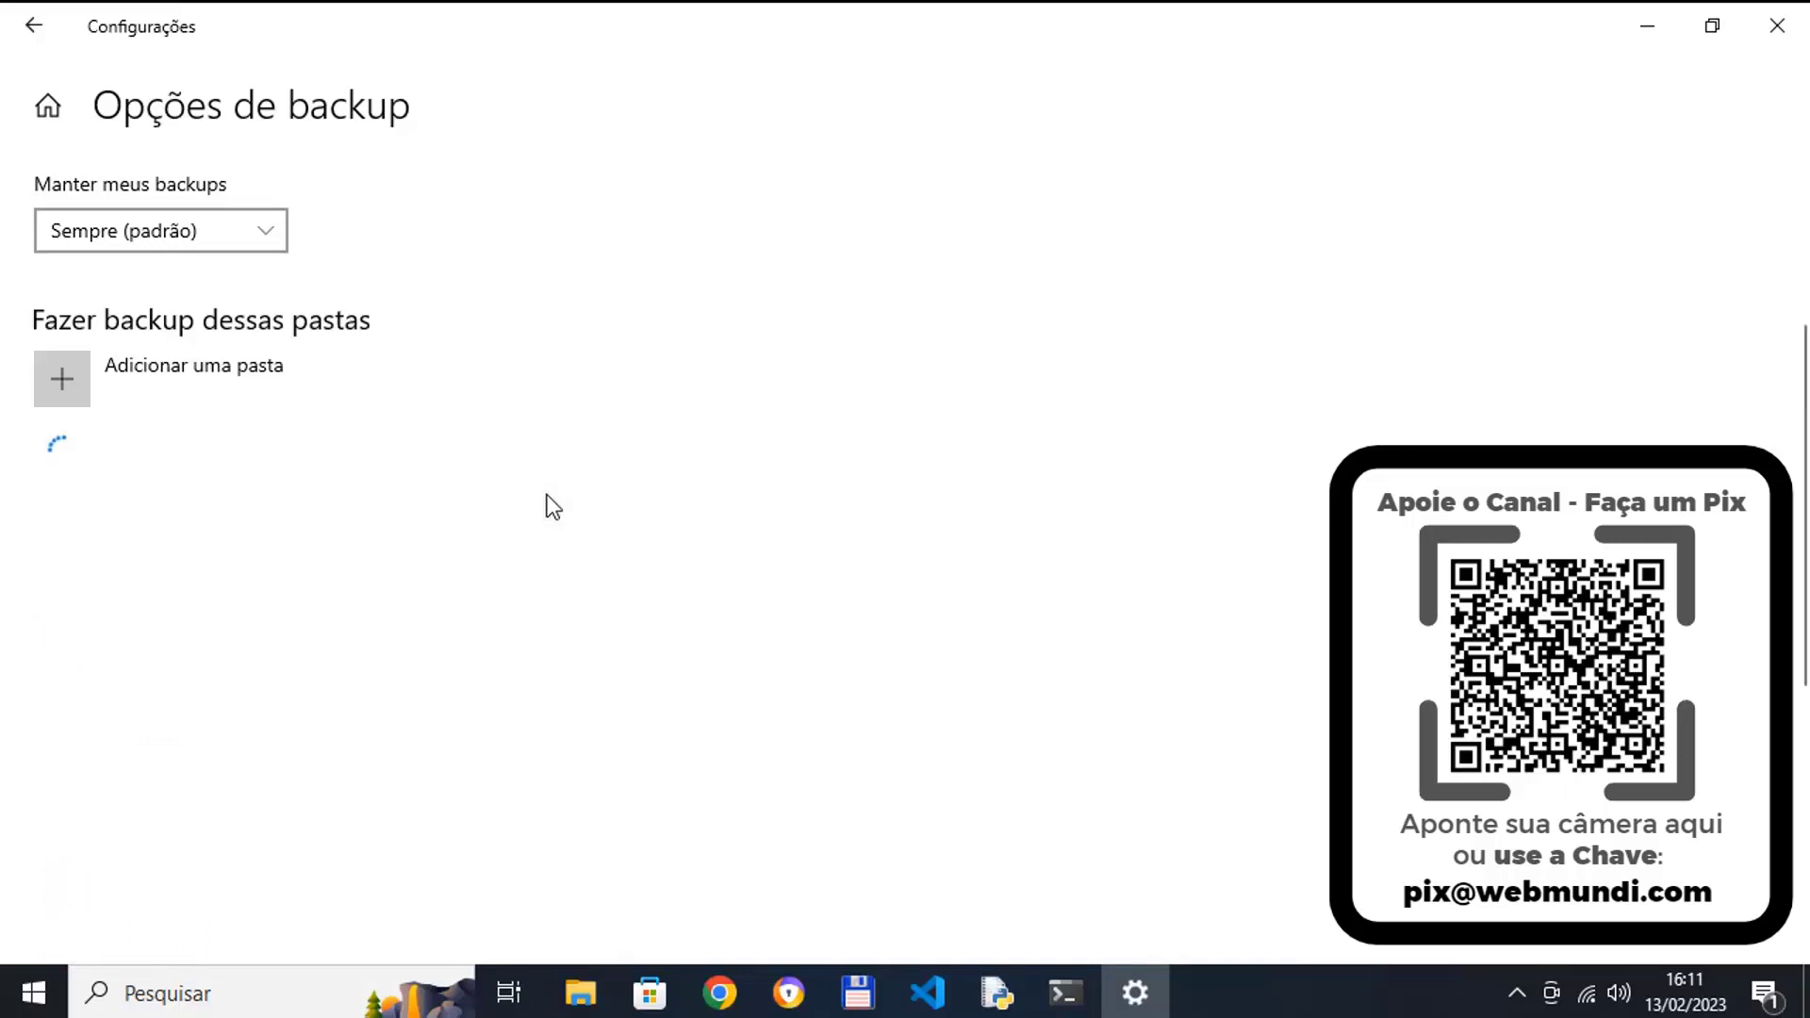
click(586, 483)
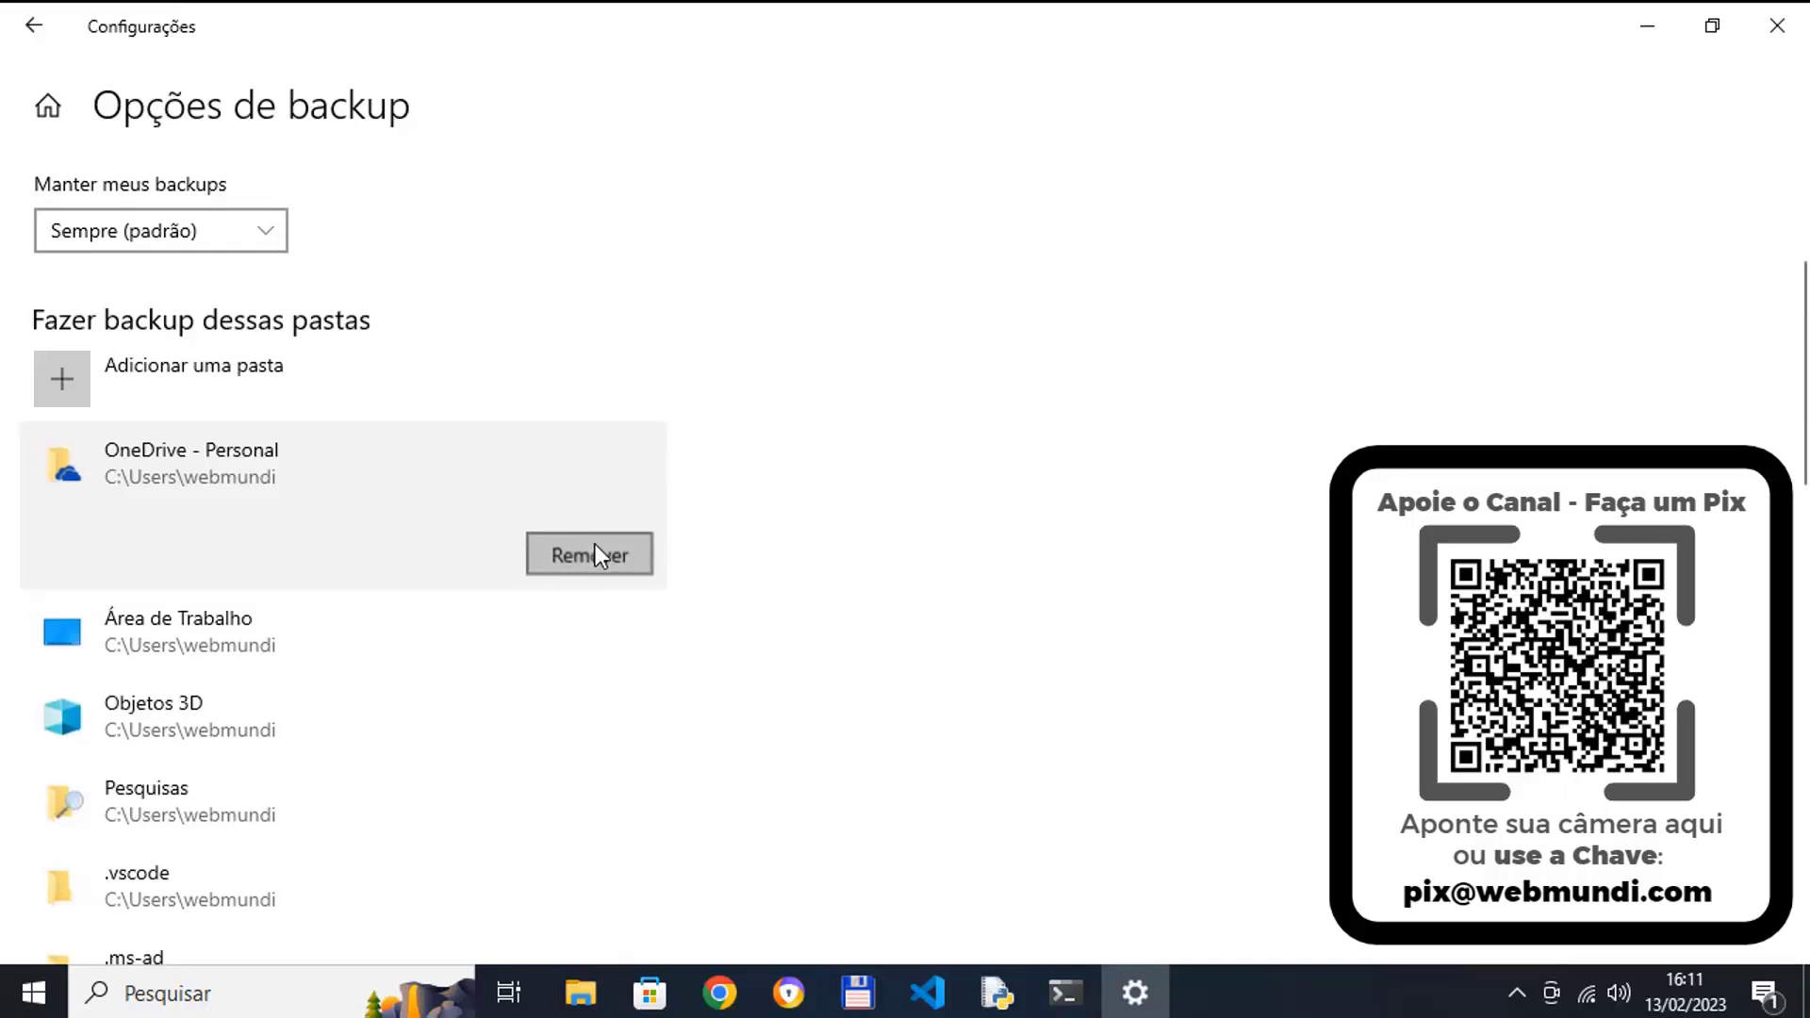
click(596, 546)
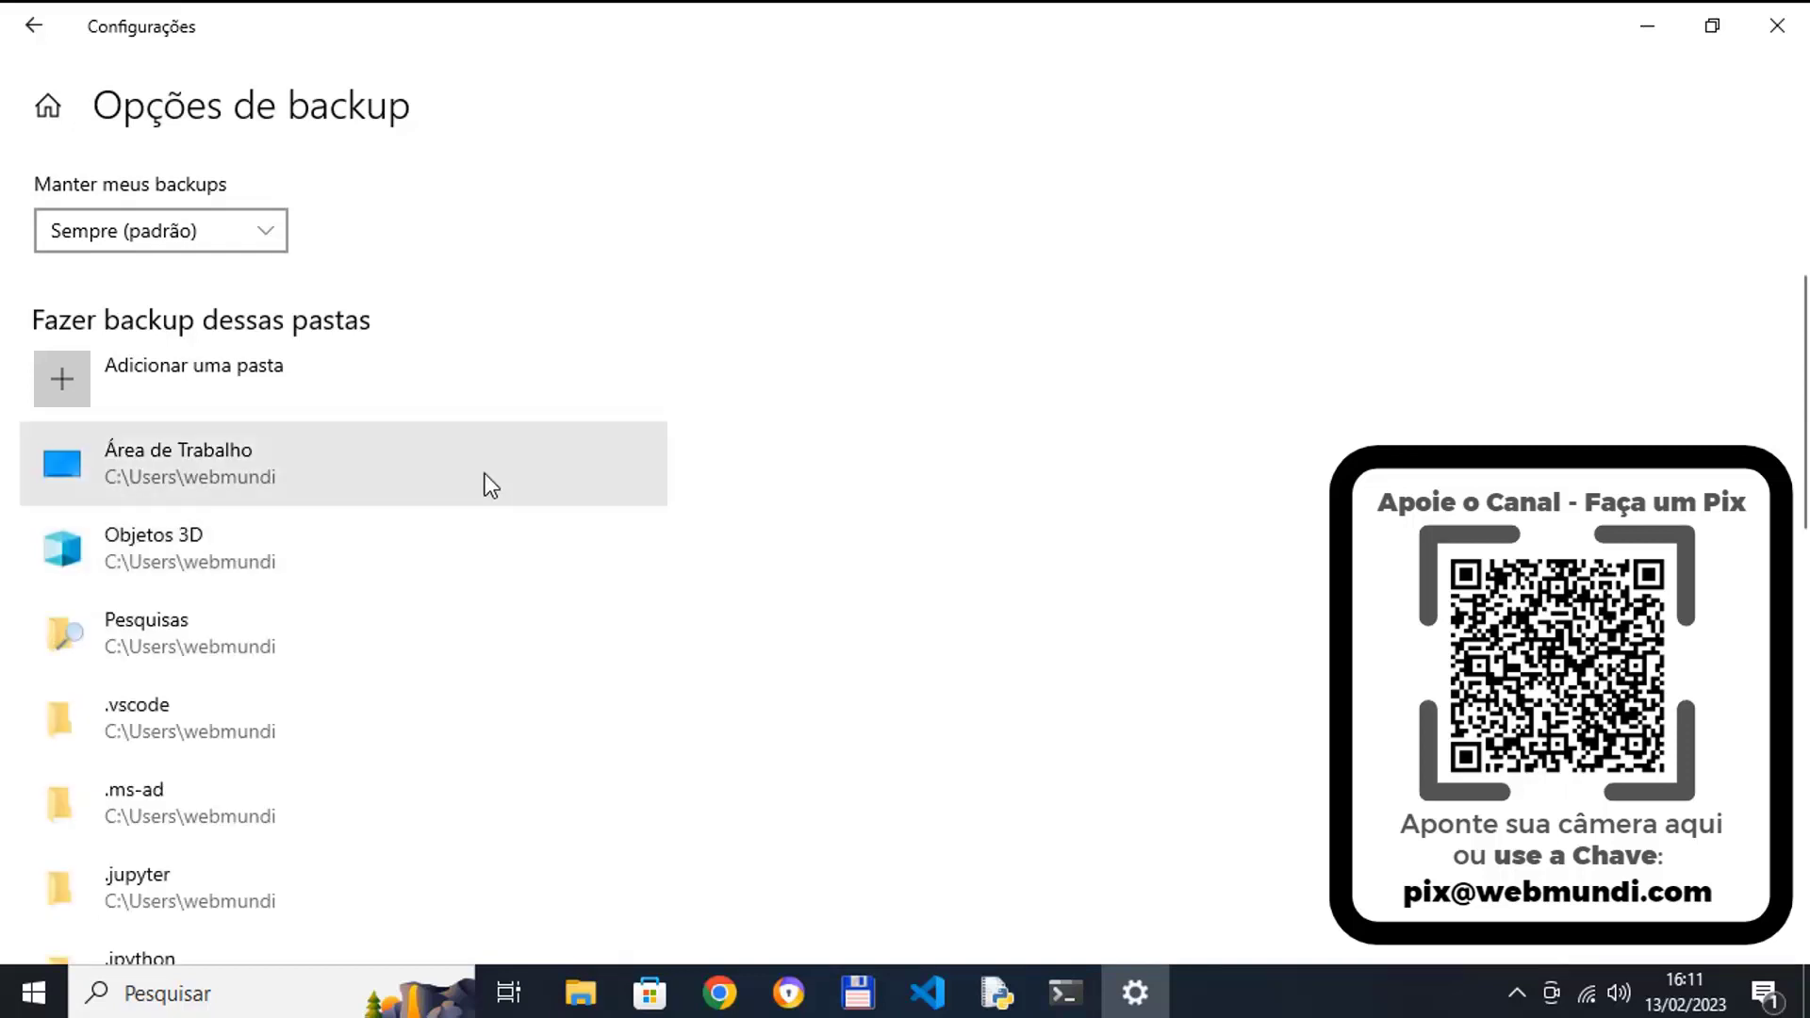
Remove the Área de Trabalho, Objetos 3D, Pesquisas and .vscode folders from the backup list
click(484, 484)
click(610, 562)
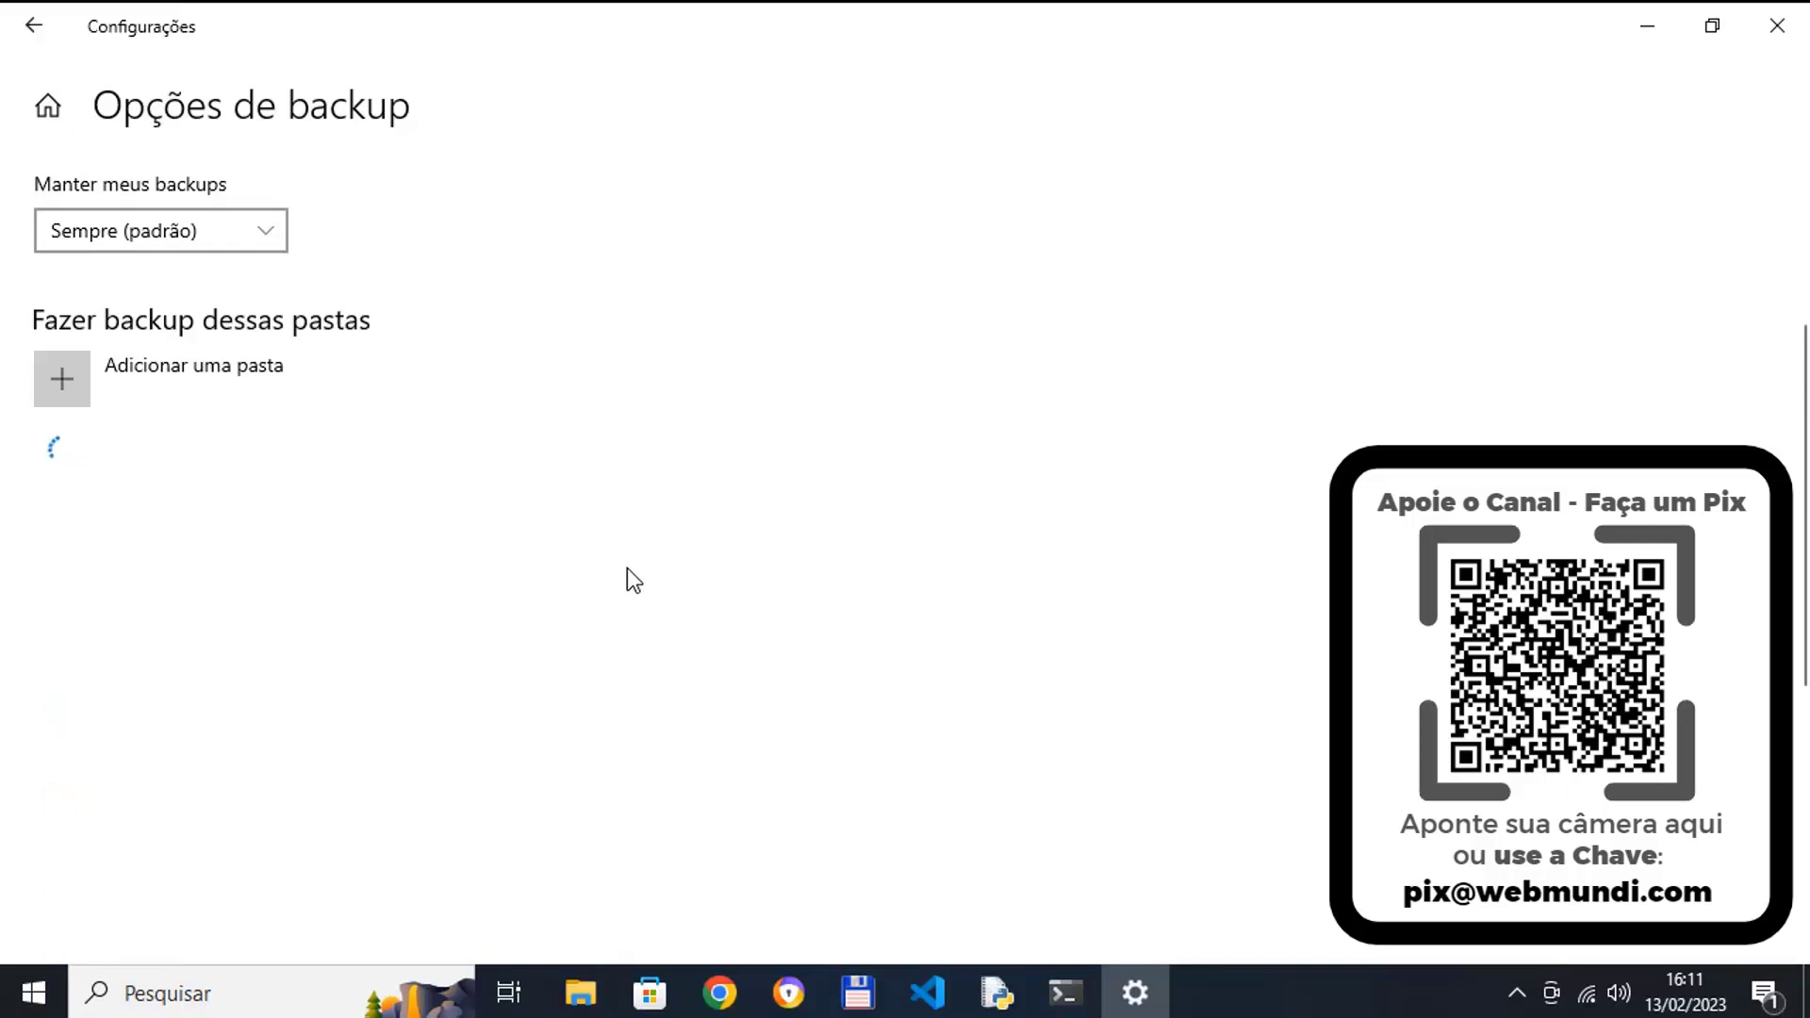
click(517, 502)
click(606, 554)
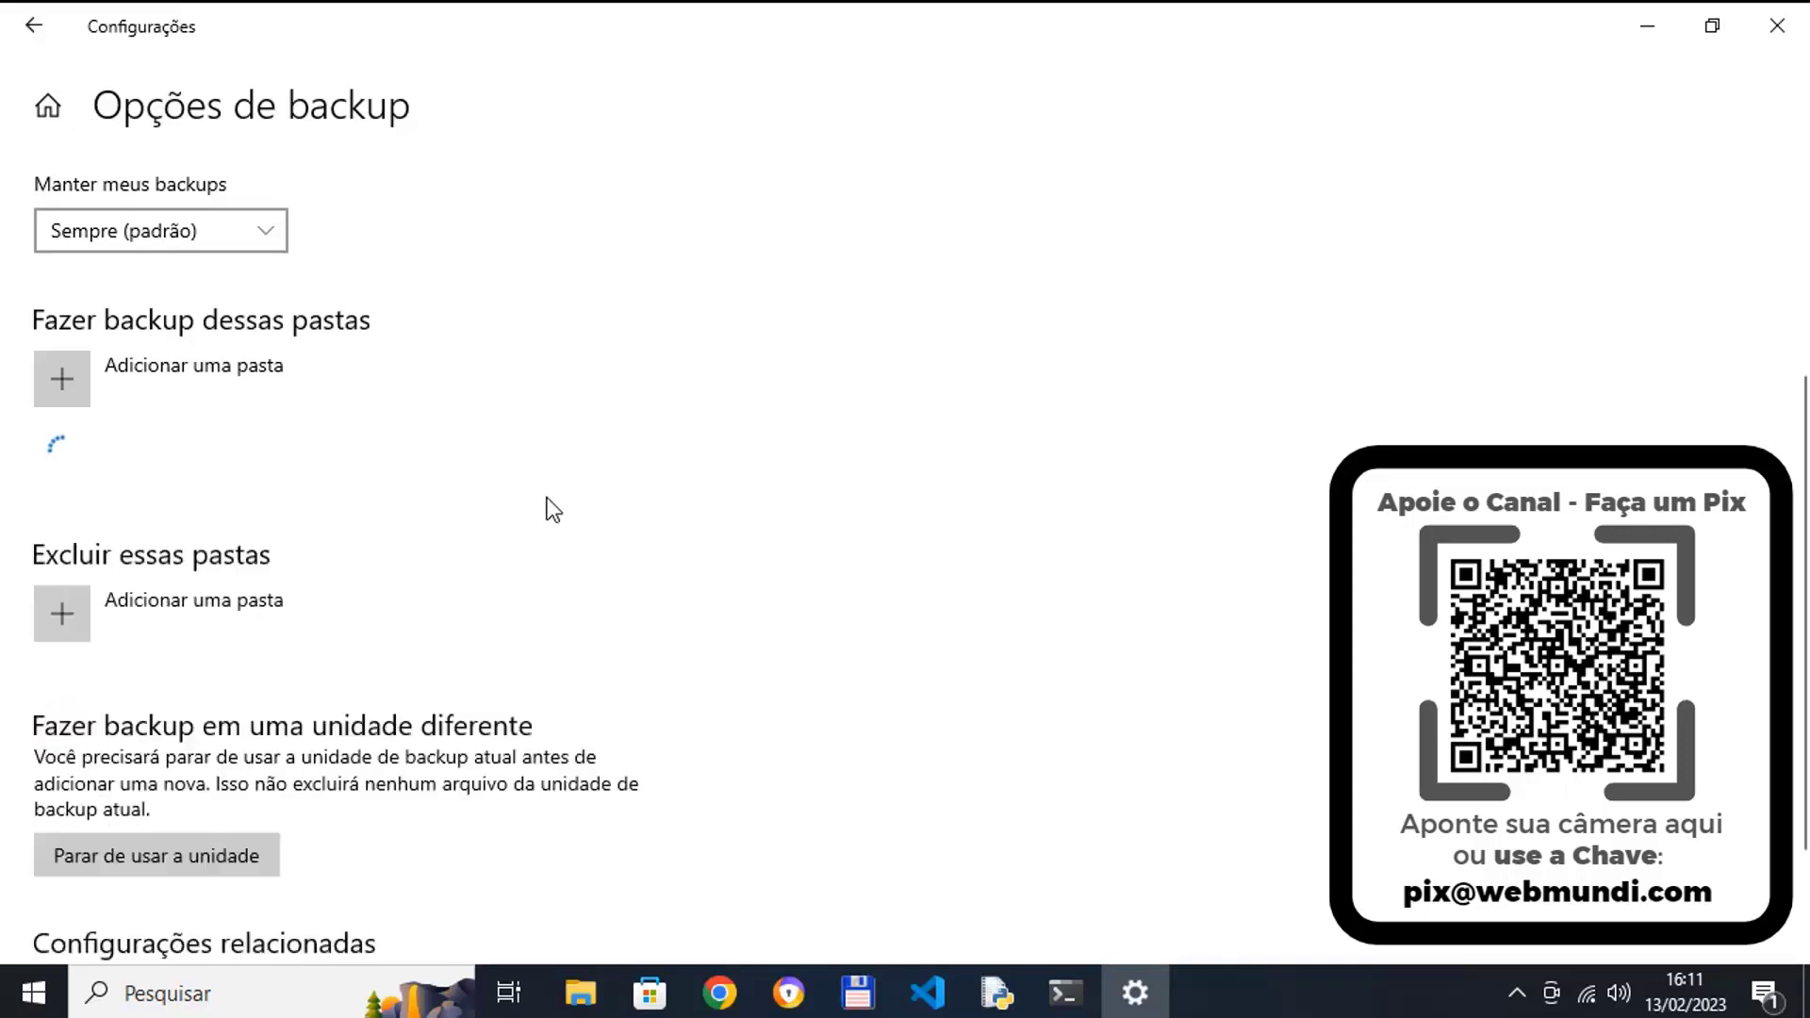
click(507, 469)
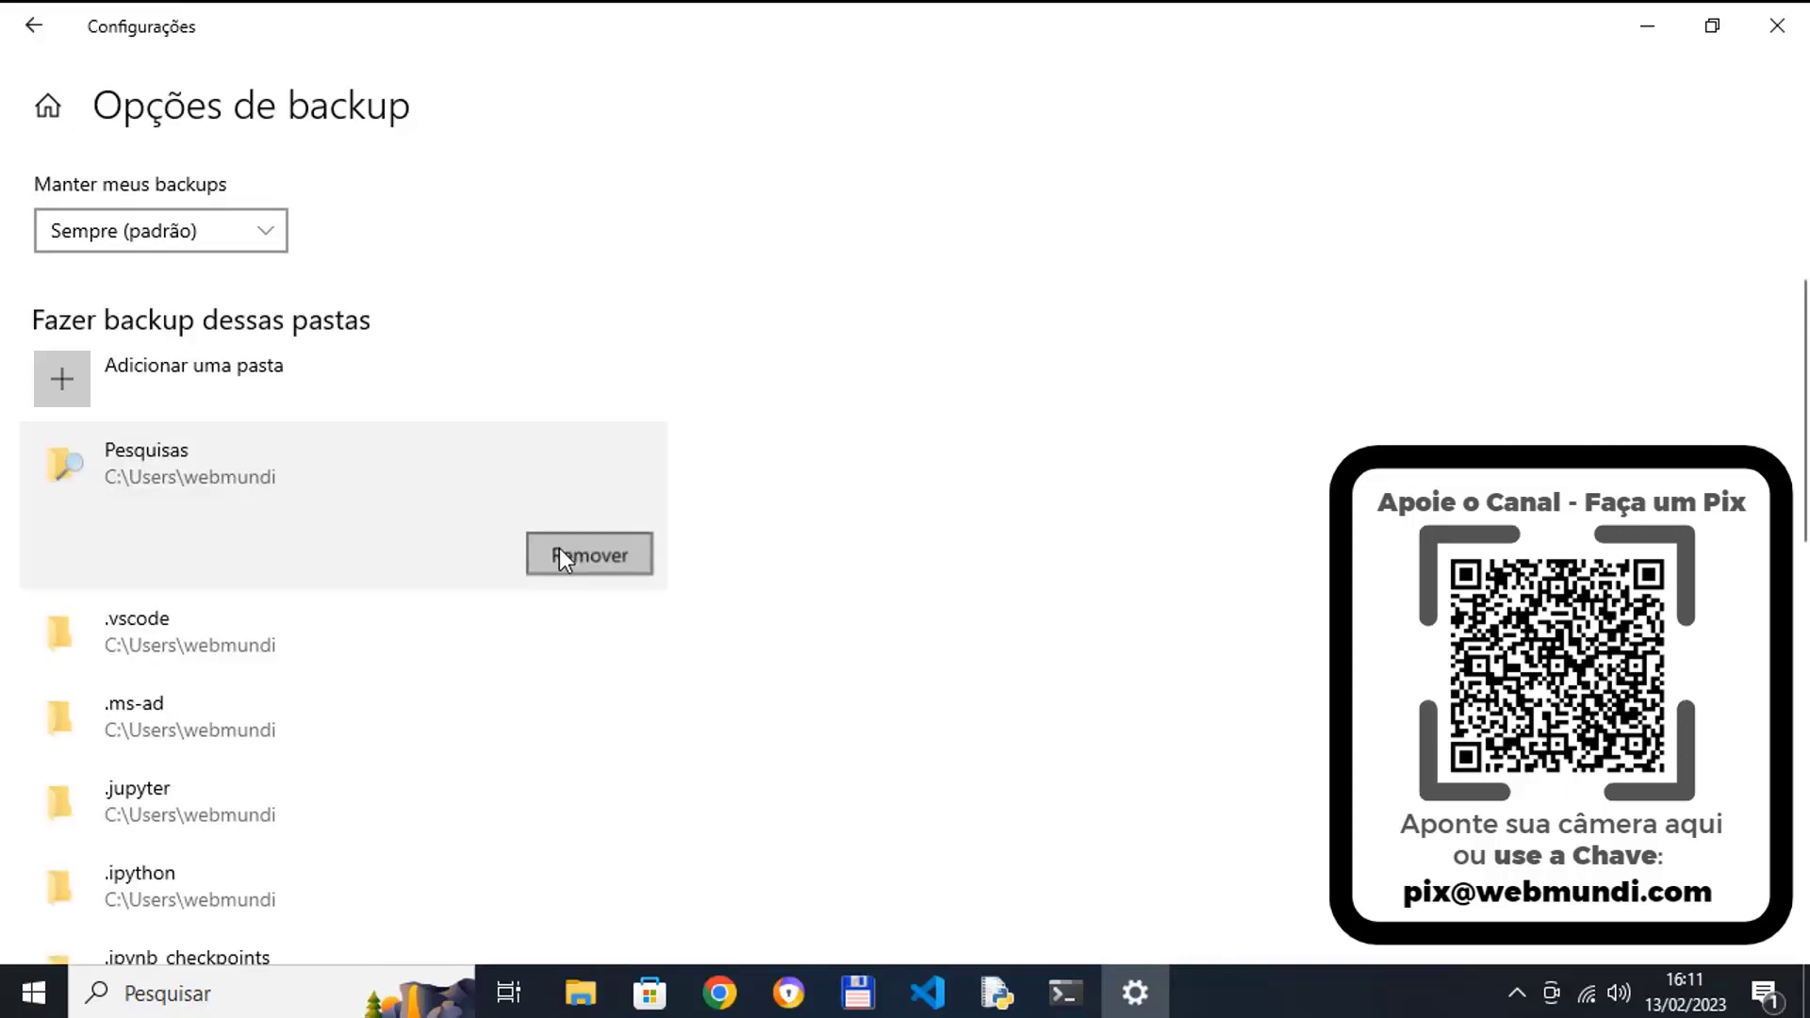
click(560, 551)
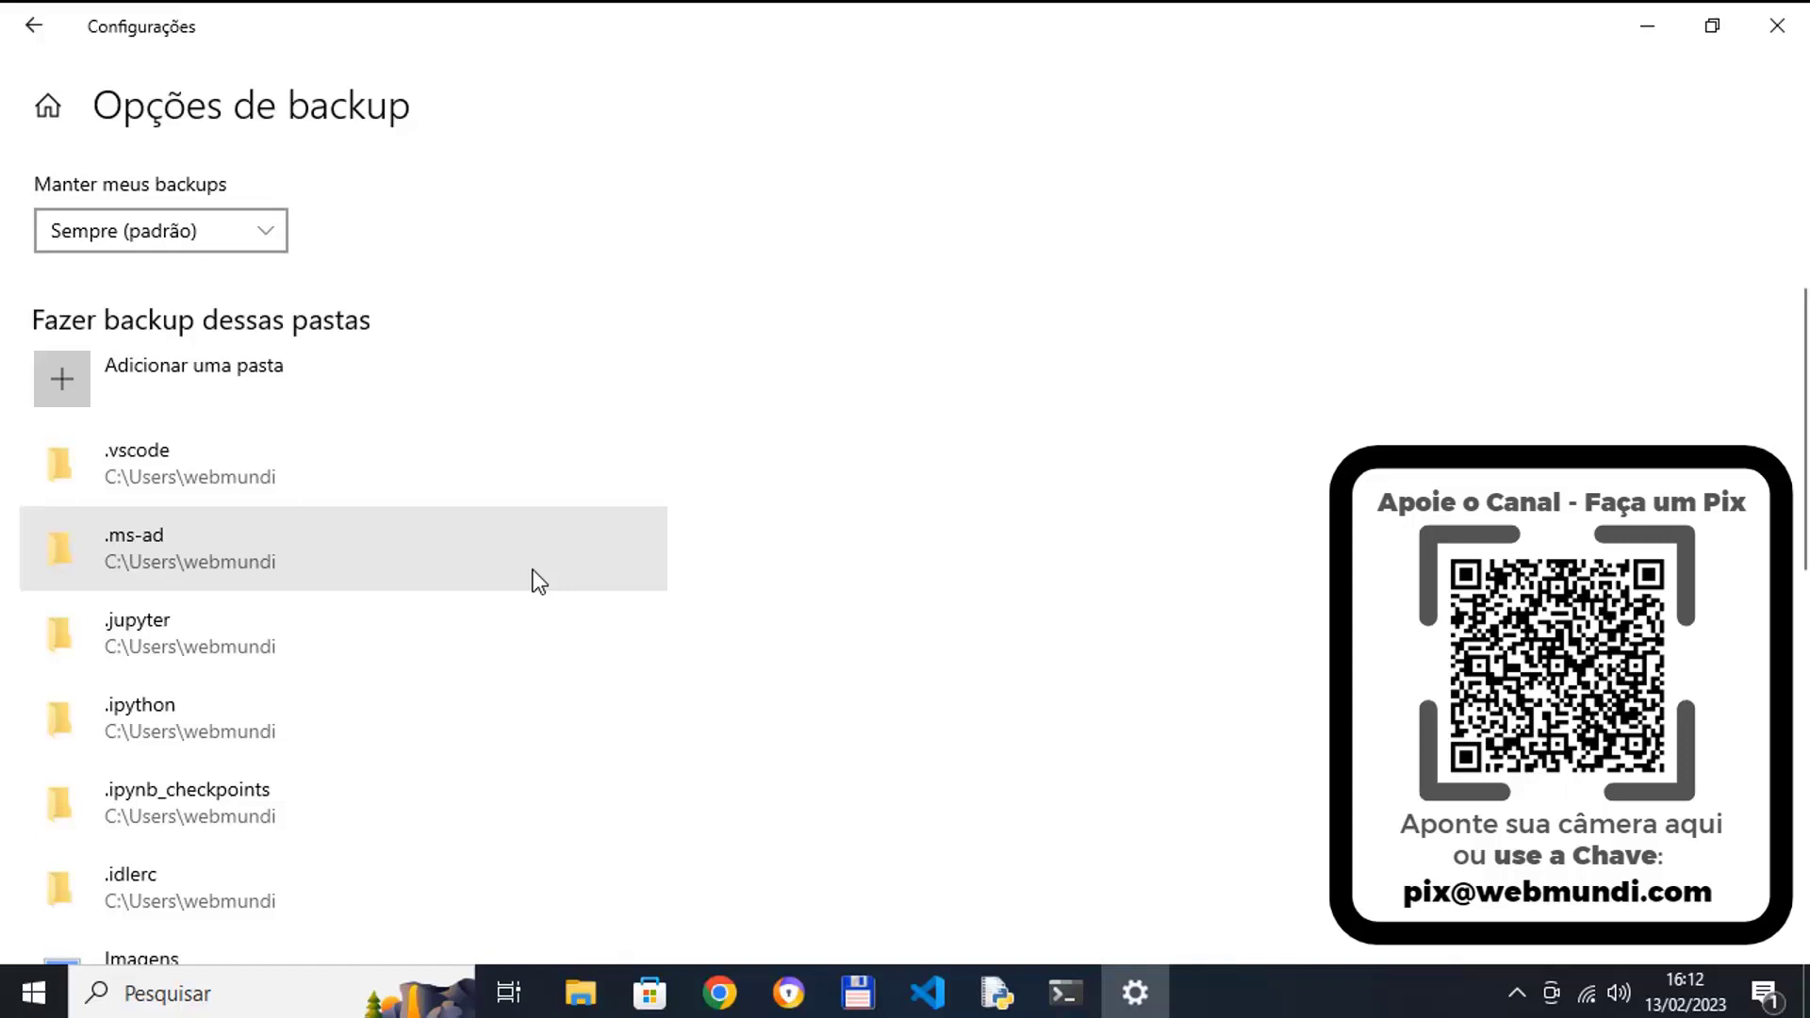
click(580, 500)
click(598, 545)
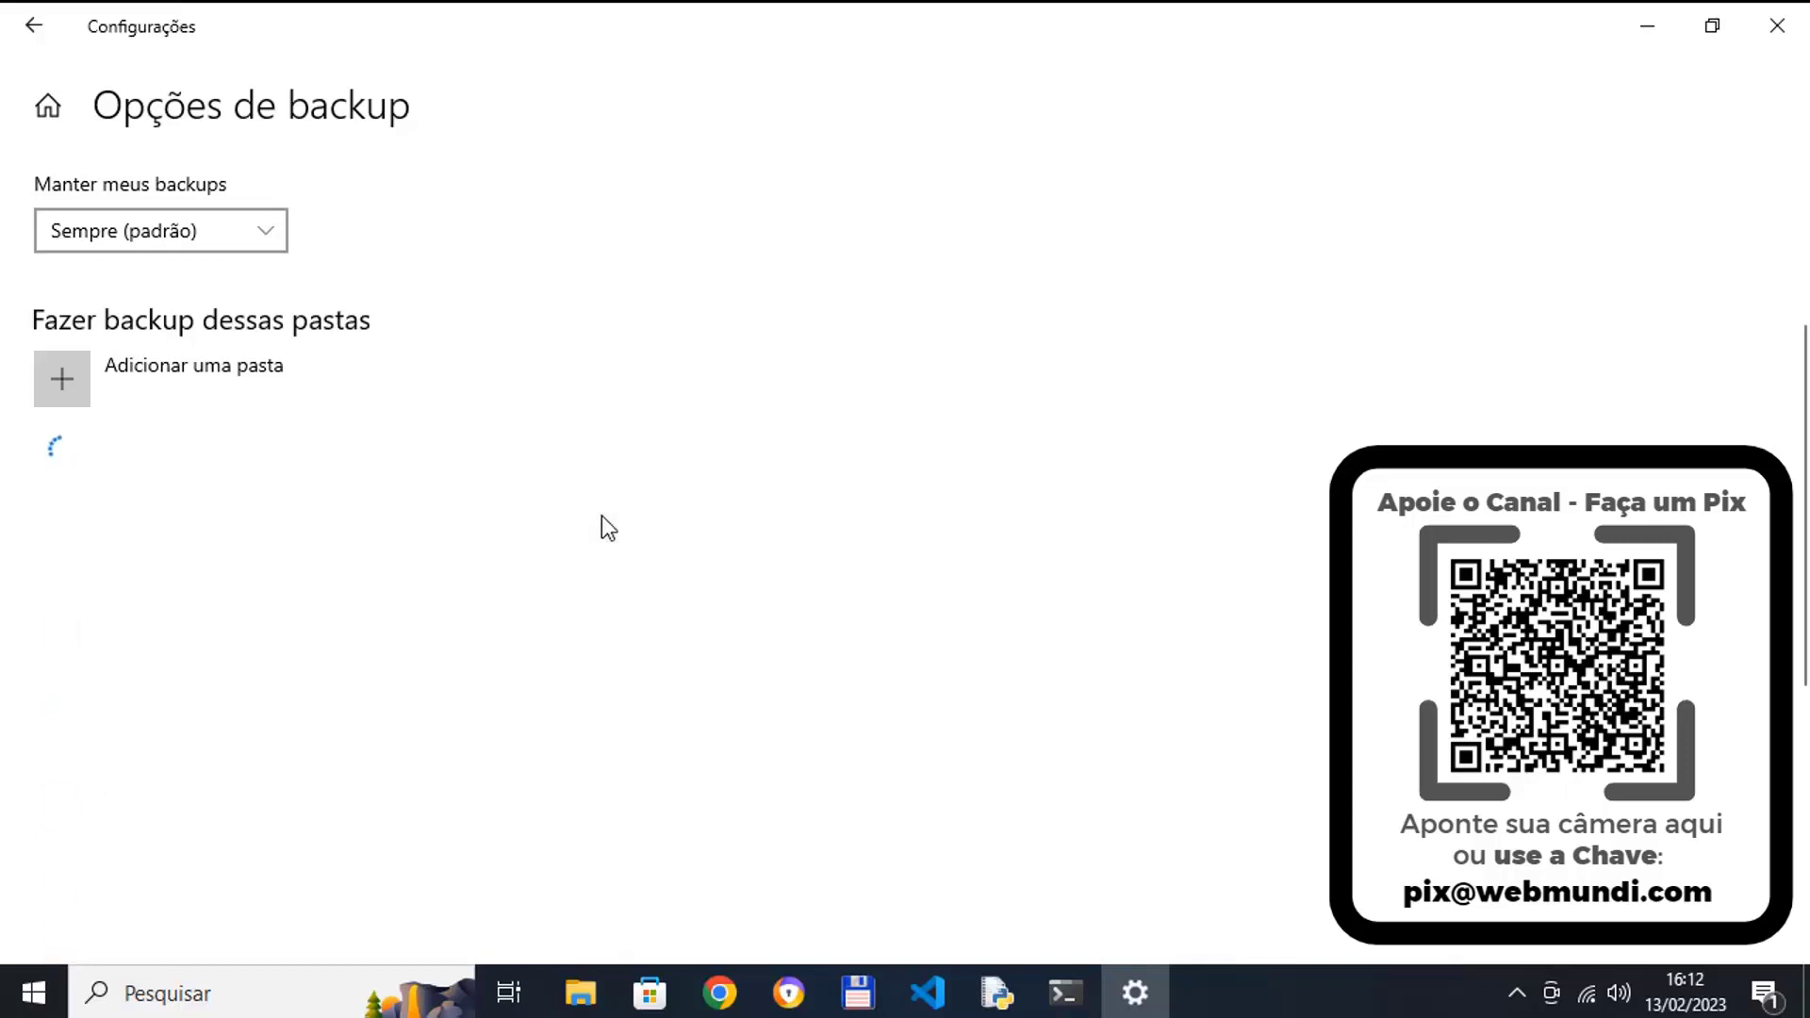
Remove the .ms-ad, .jupyter, .ipynb_checkpoints and .idlerc folders from the backup list
click(603, 468)
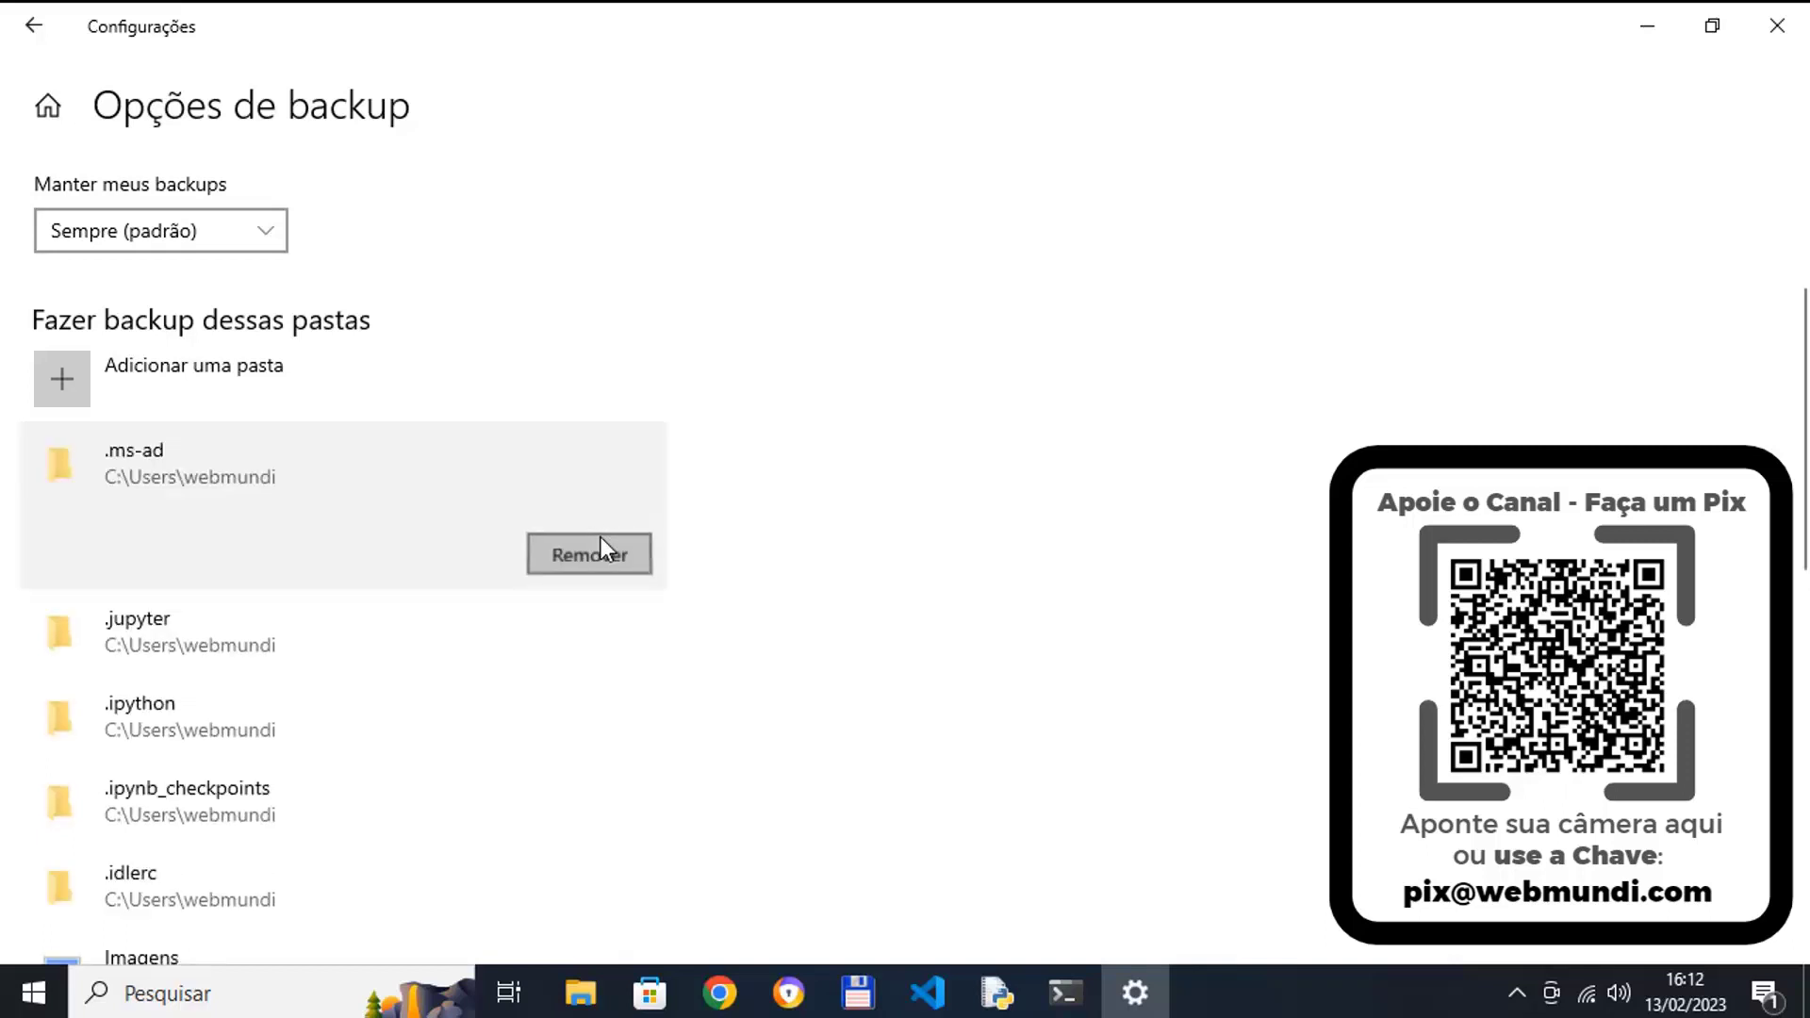
click(601, 547)
click(516, 471)
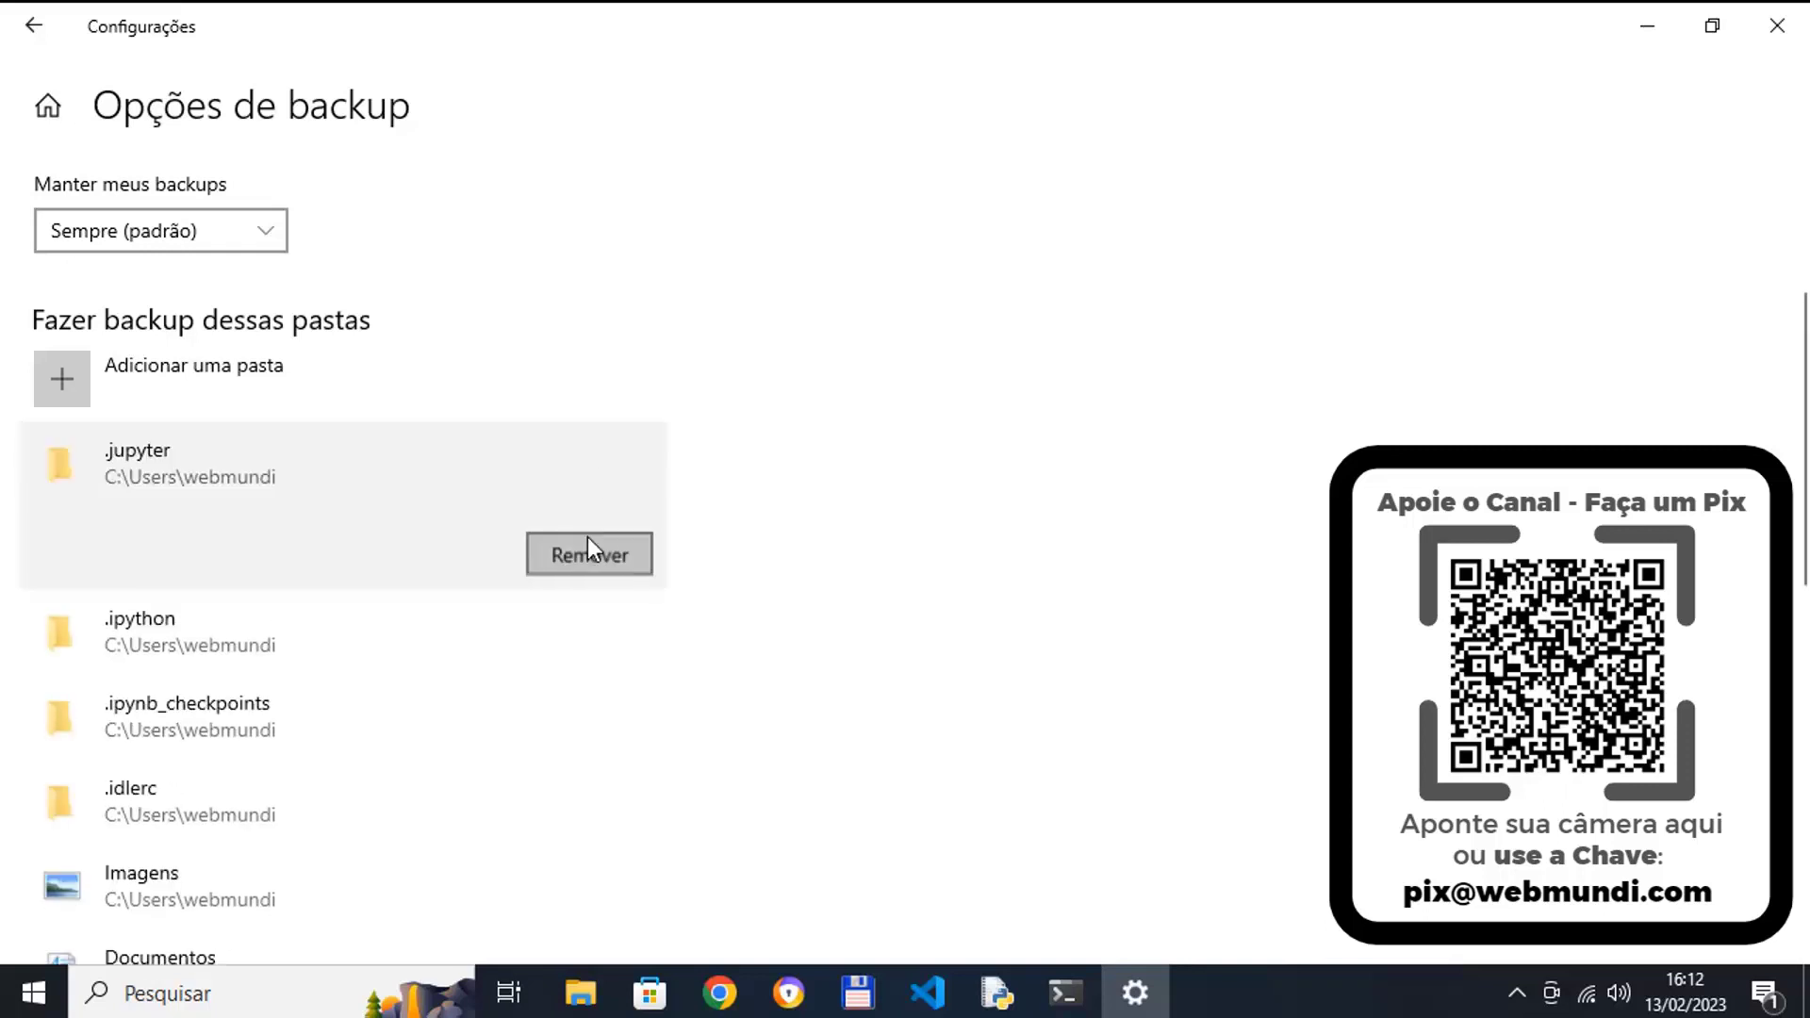
click(586, 539)
click(581, 551)
click(592, 622)
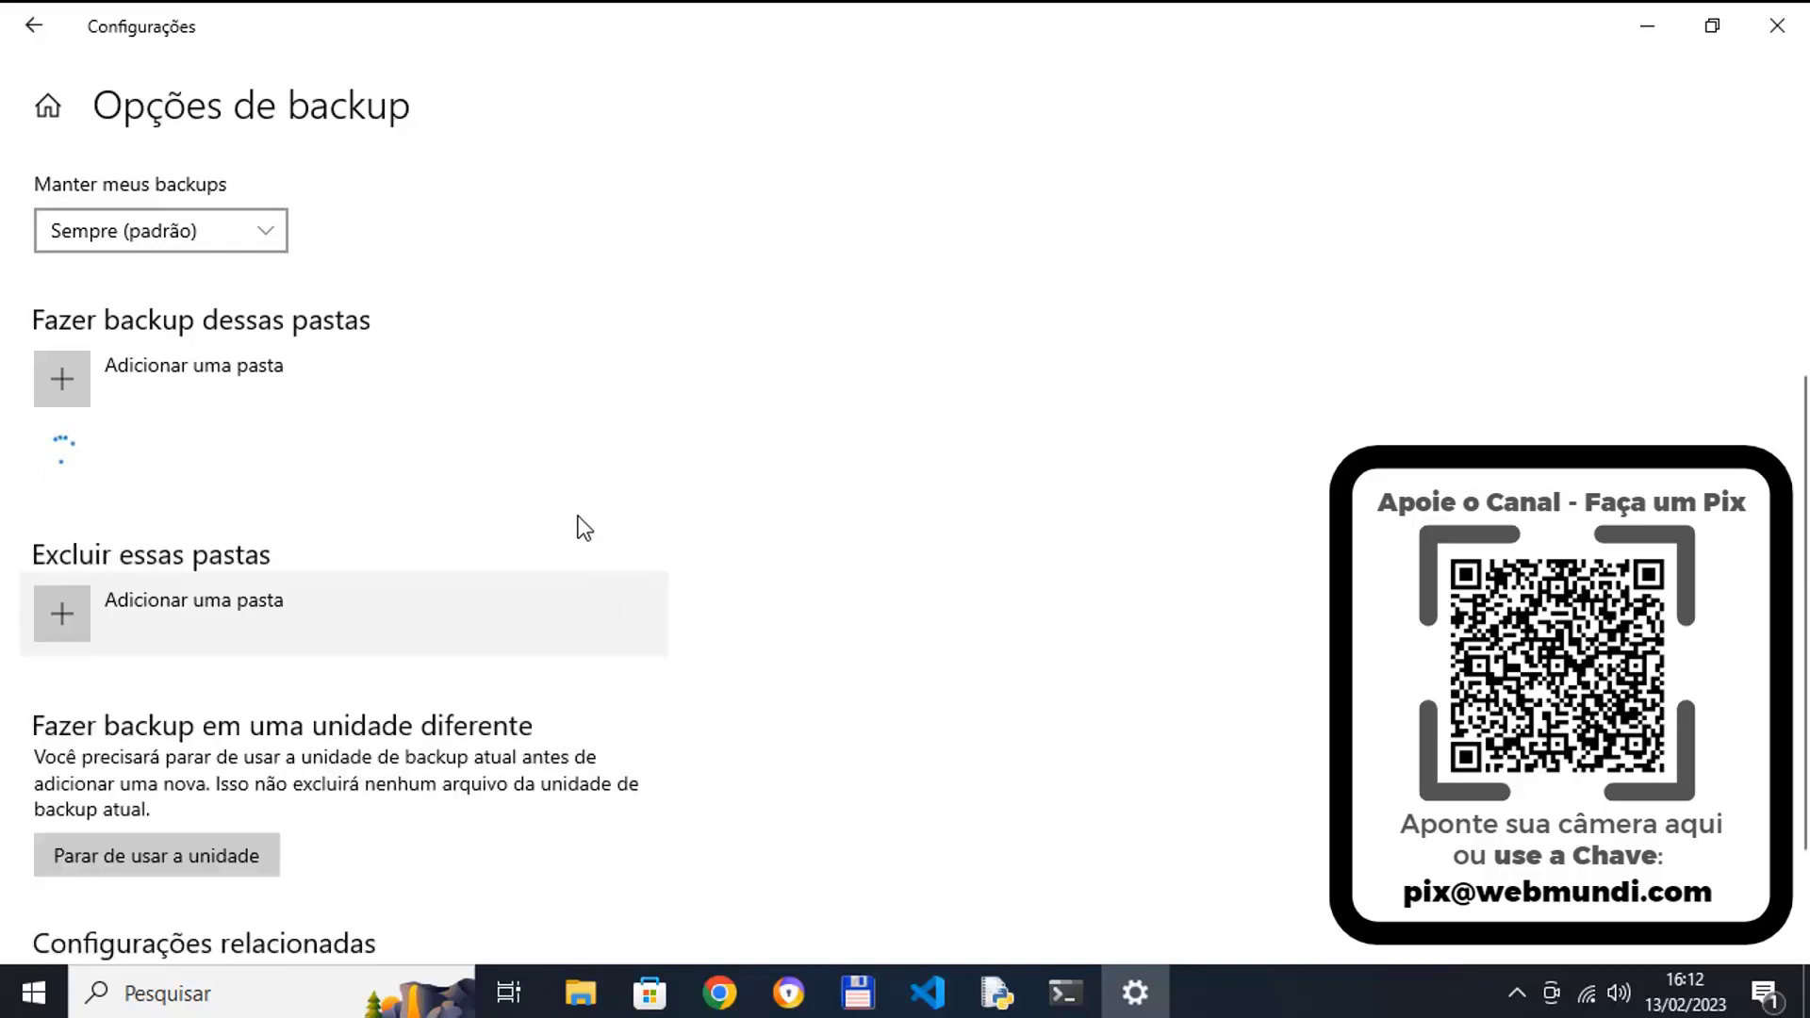
click(566, 545)
click(596, 630)
Remove the Imagens, .ipython, Imagens da Câmera and Imagens Salvas folders from the backup list
click(594, 558)
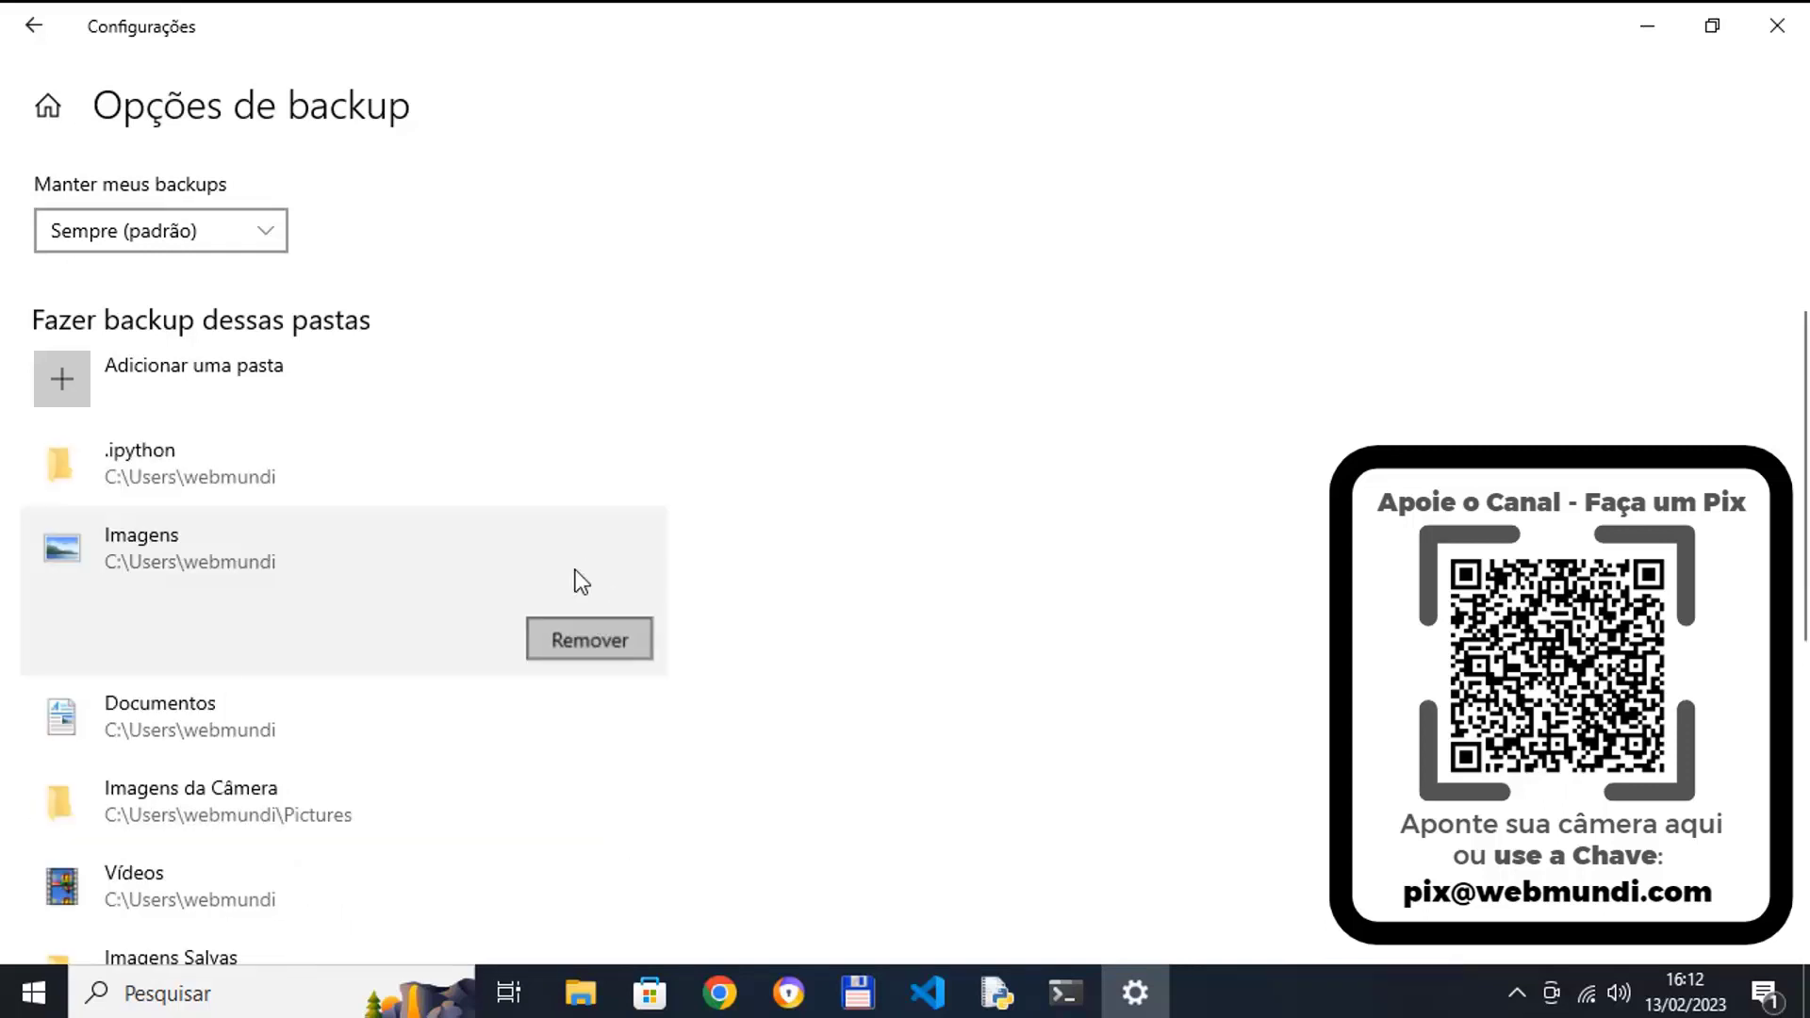
click(589, 639)
click(578, 494)
click(591, 551)
Remove the remaining Documentos, Vídeos and Músicas folders from the backup list
click(573, 489)
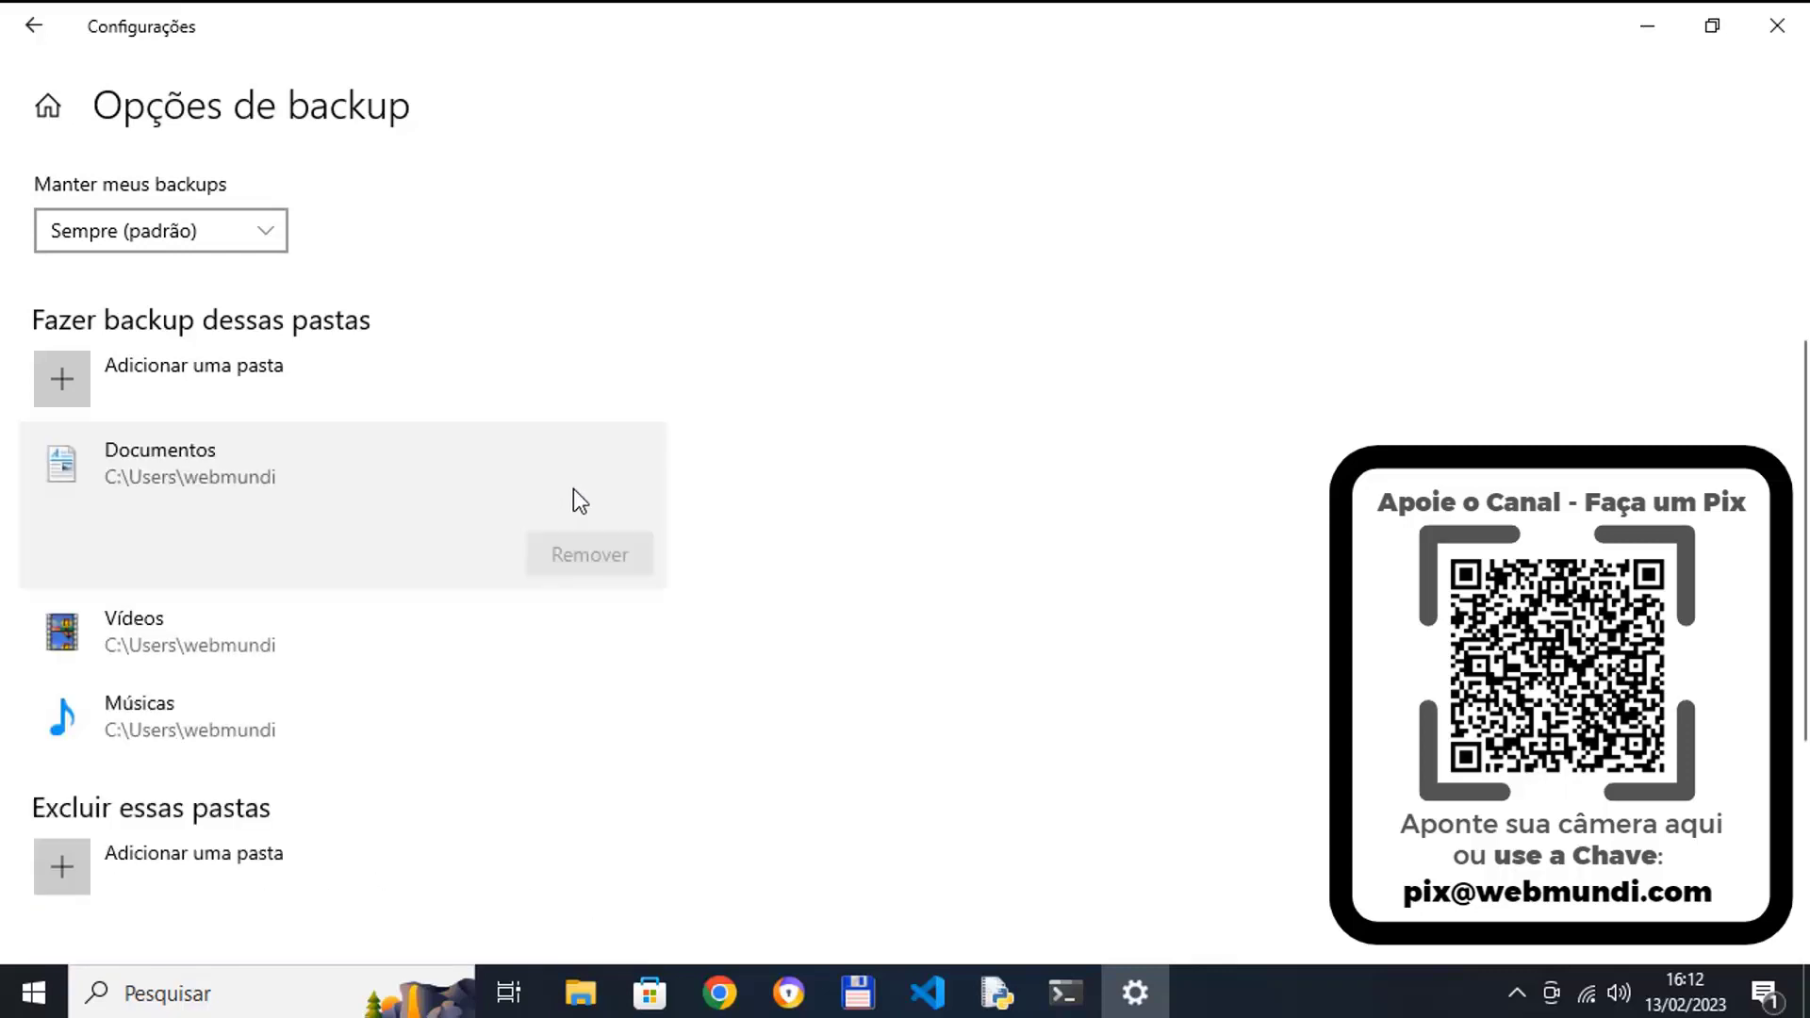
click(589, 554)
click(596, 483)
click(589, 554)
click(585, 500)
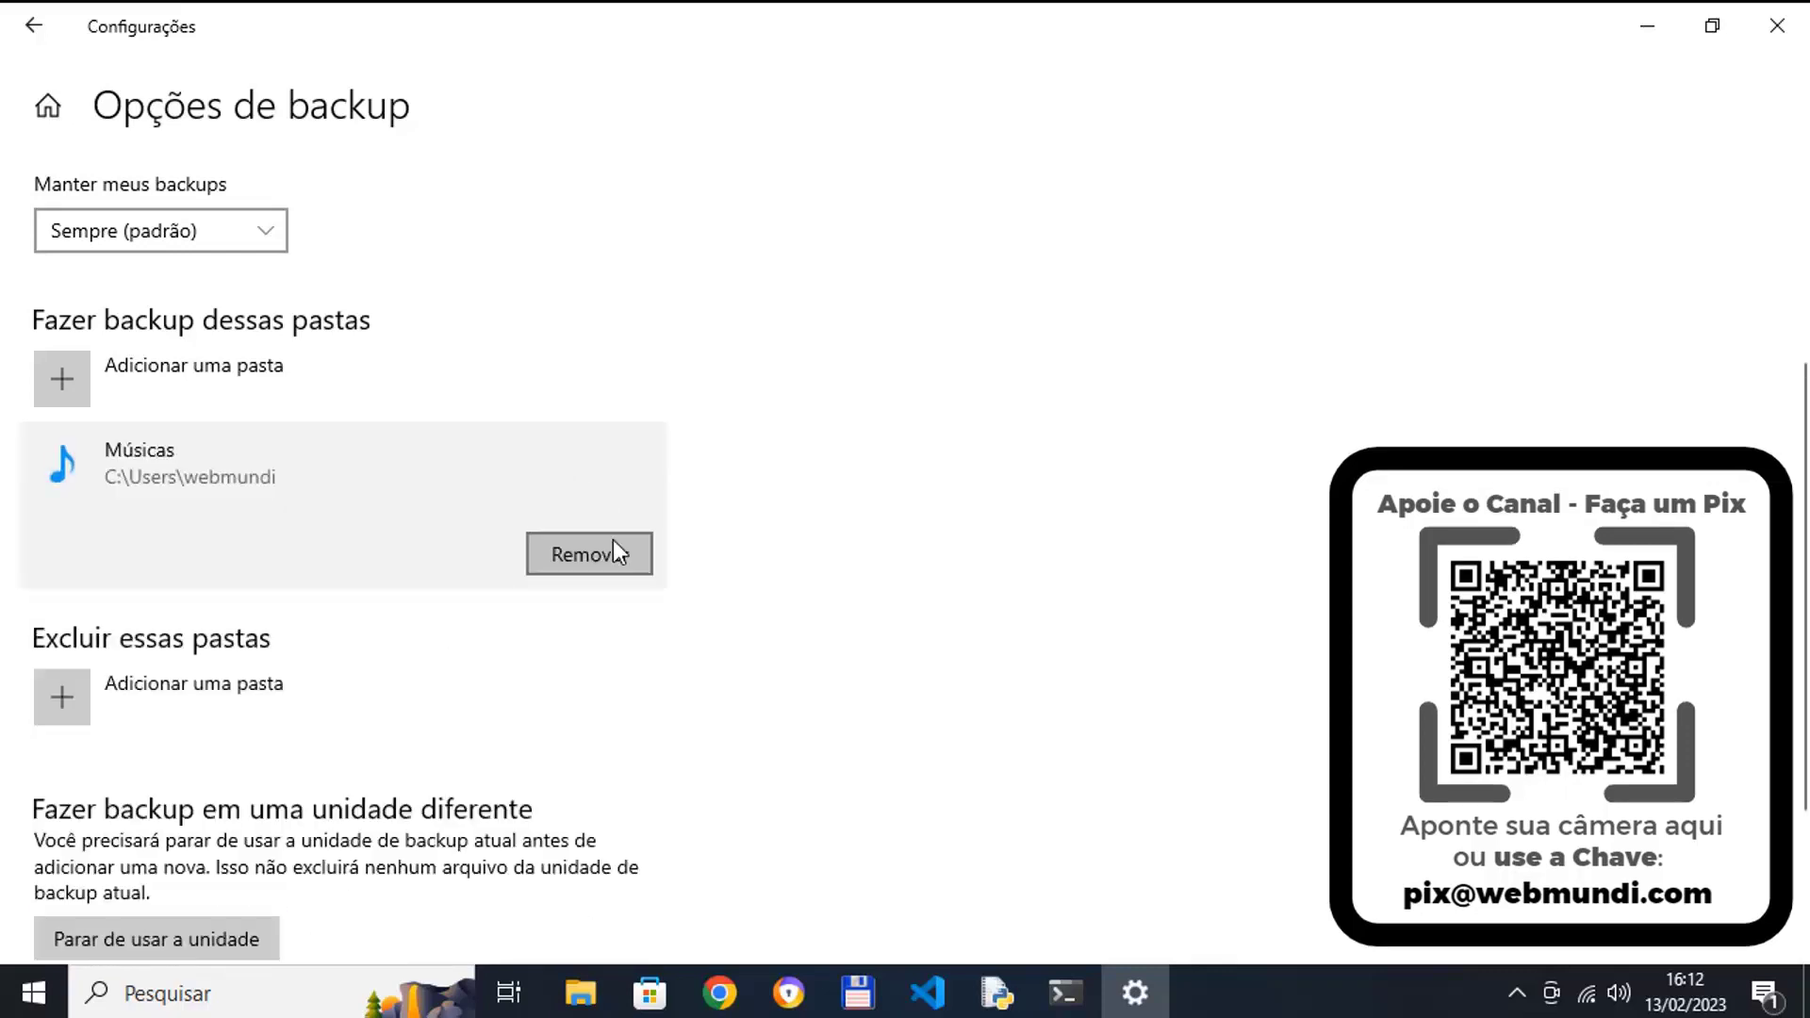
click(613, 542)
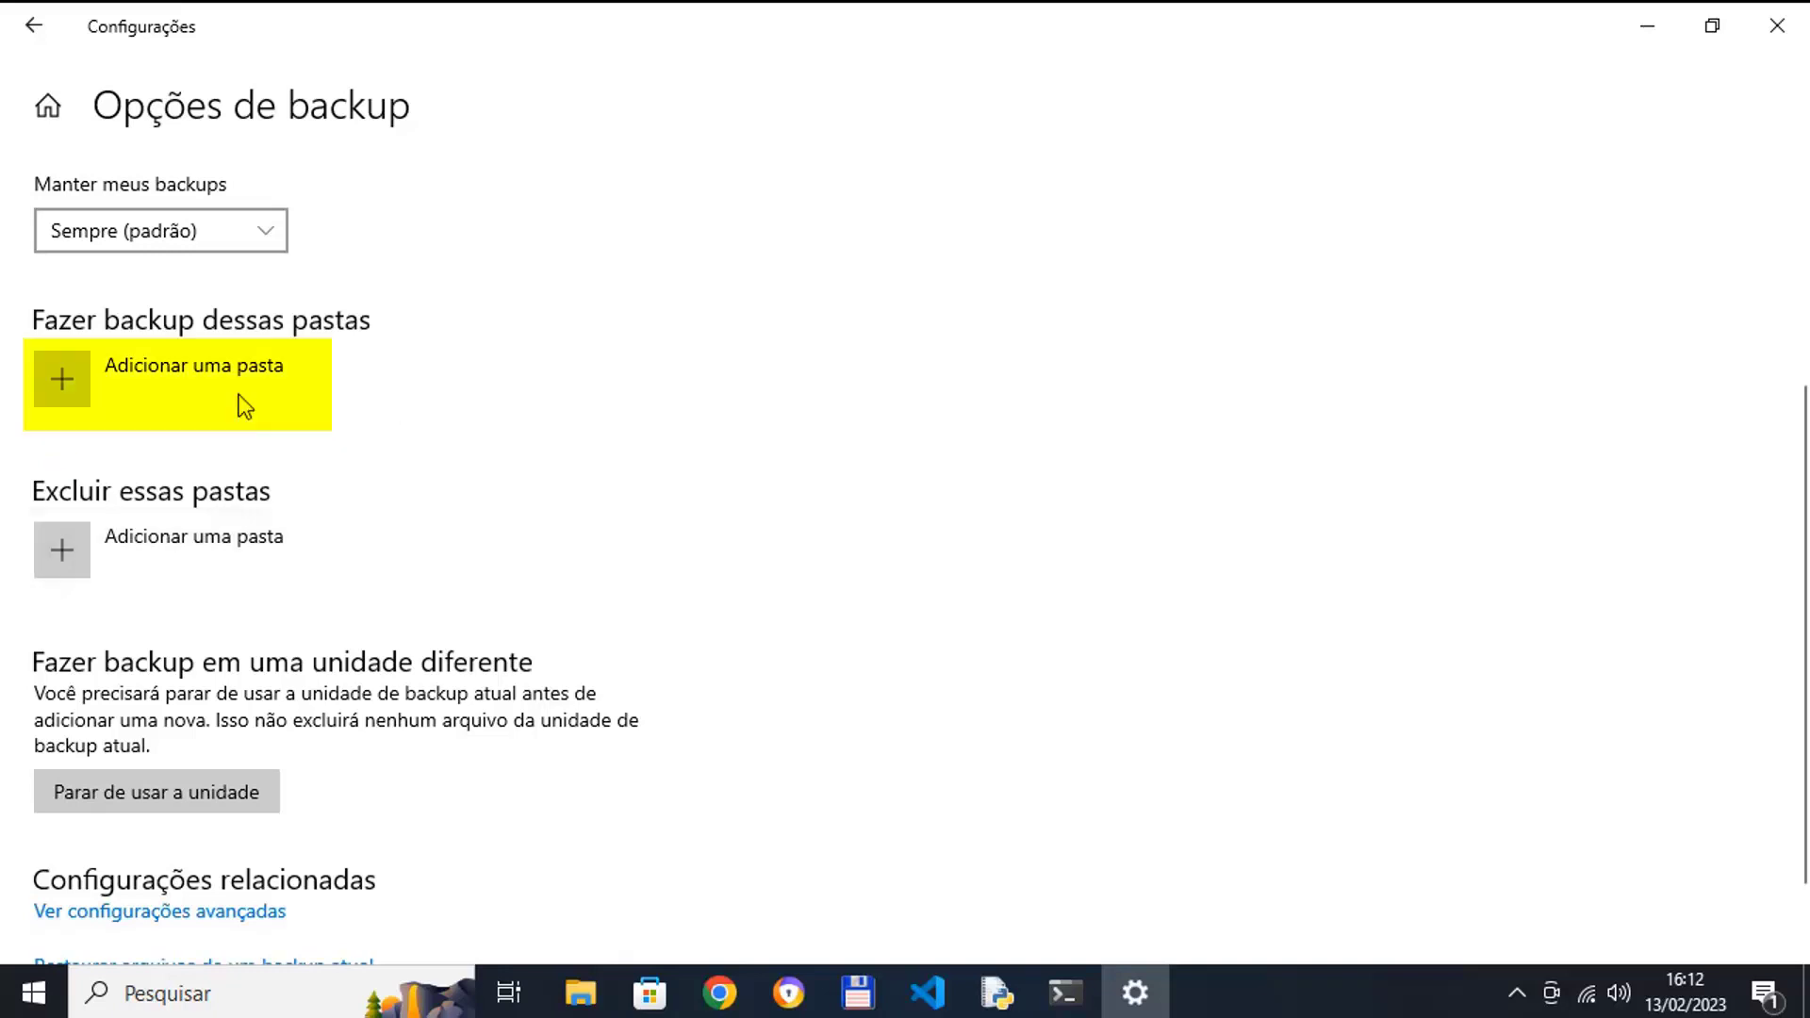
Add the folder E:\Documentos Pessoais to the list of folders to back up
click(60, 370)
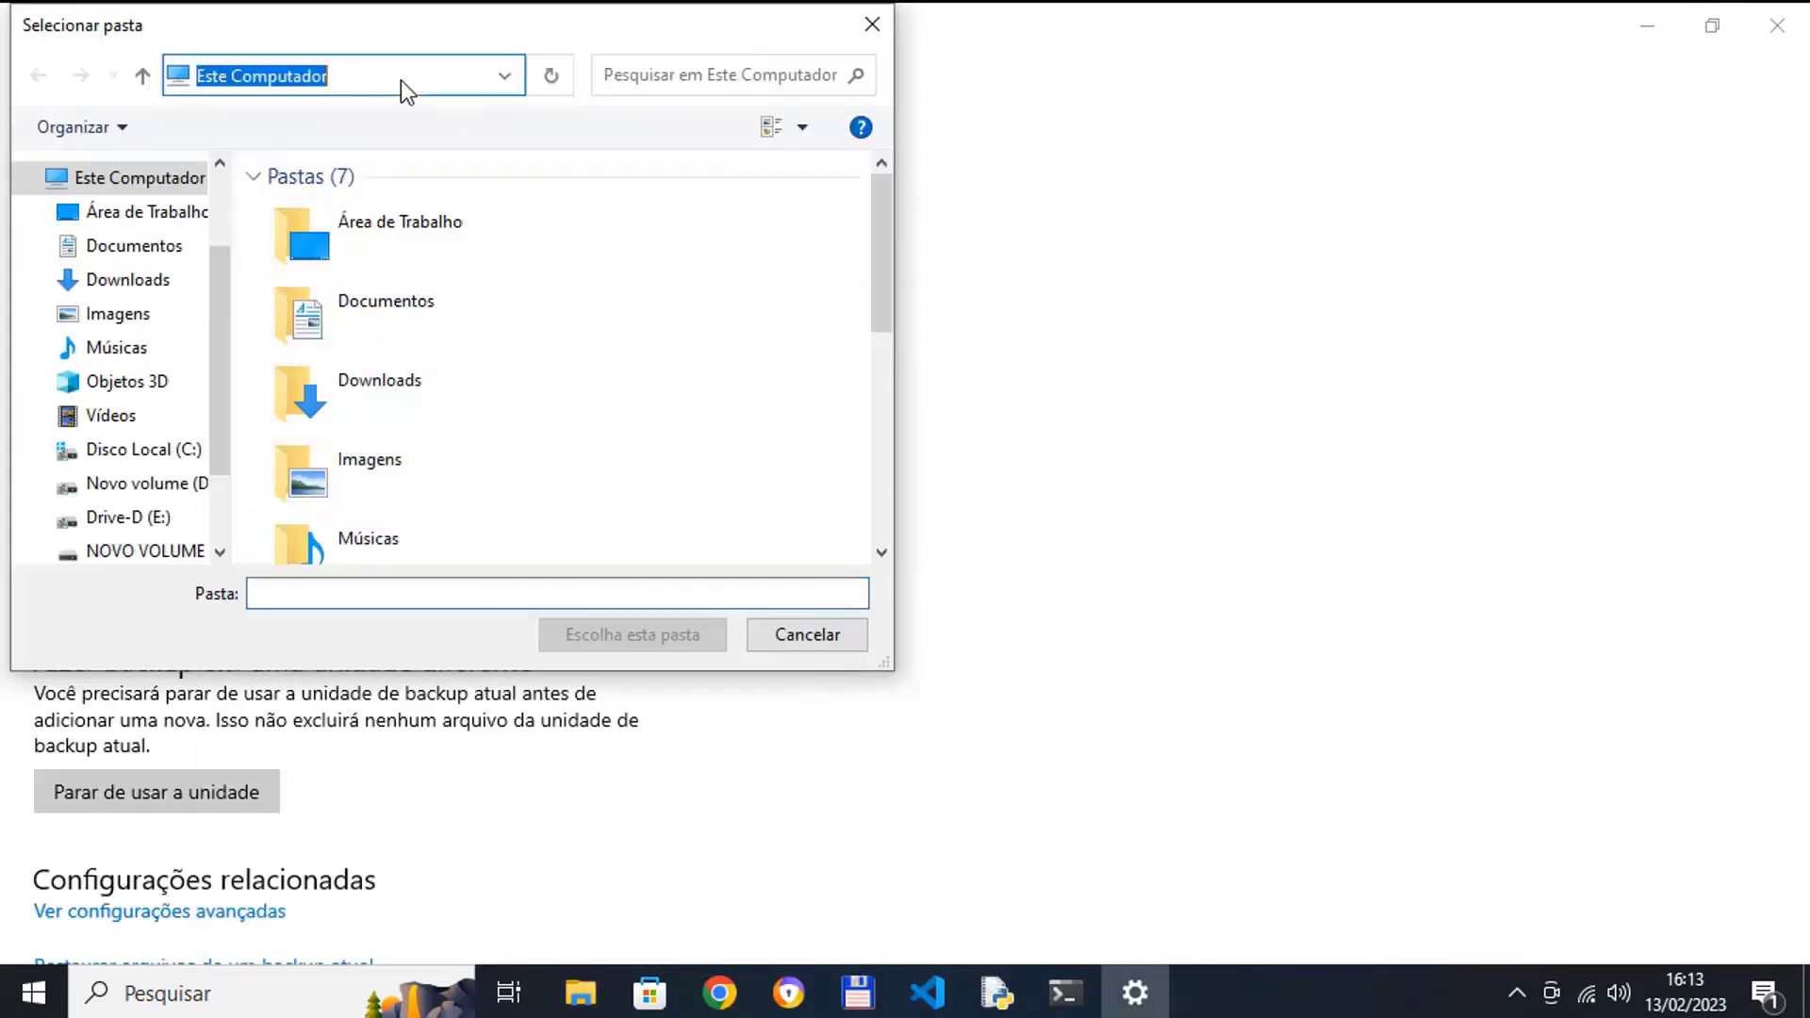
text(E:\Documentos Pessoais)
key(Return)
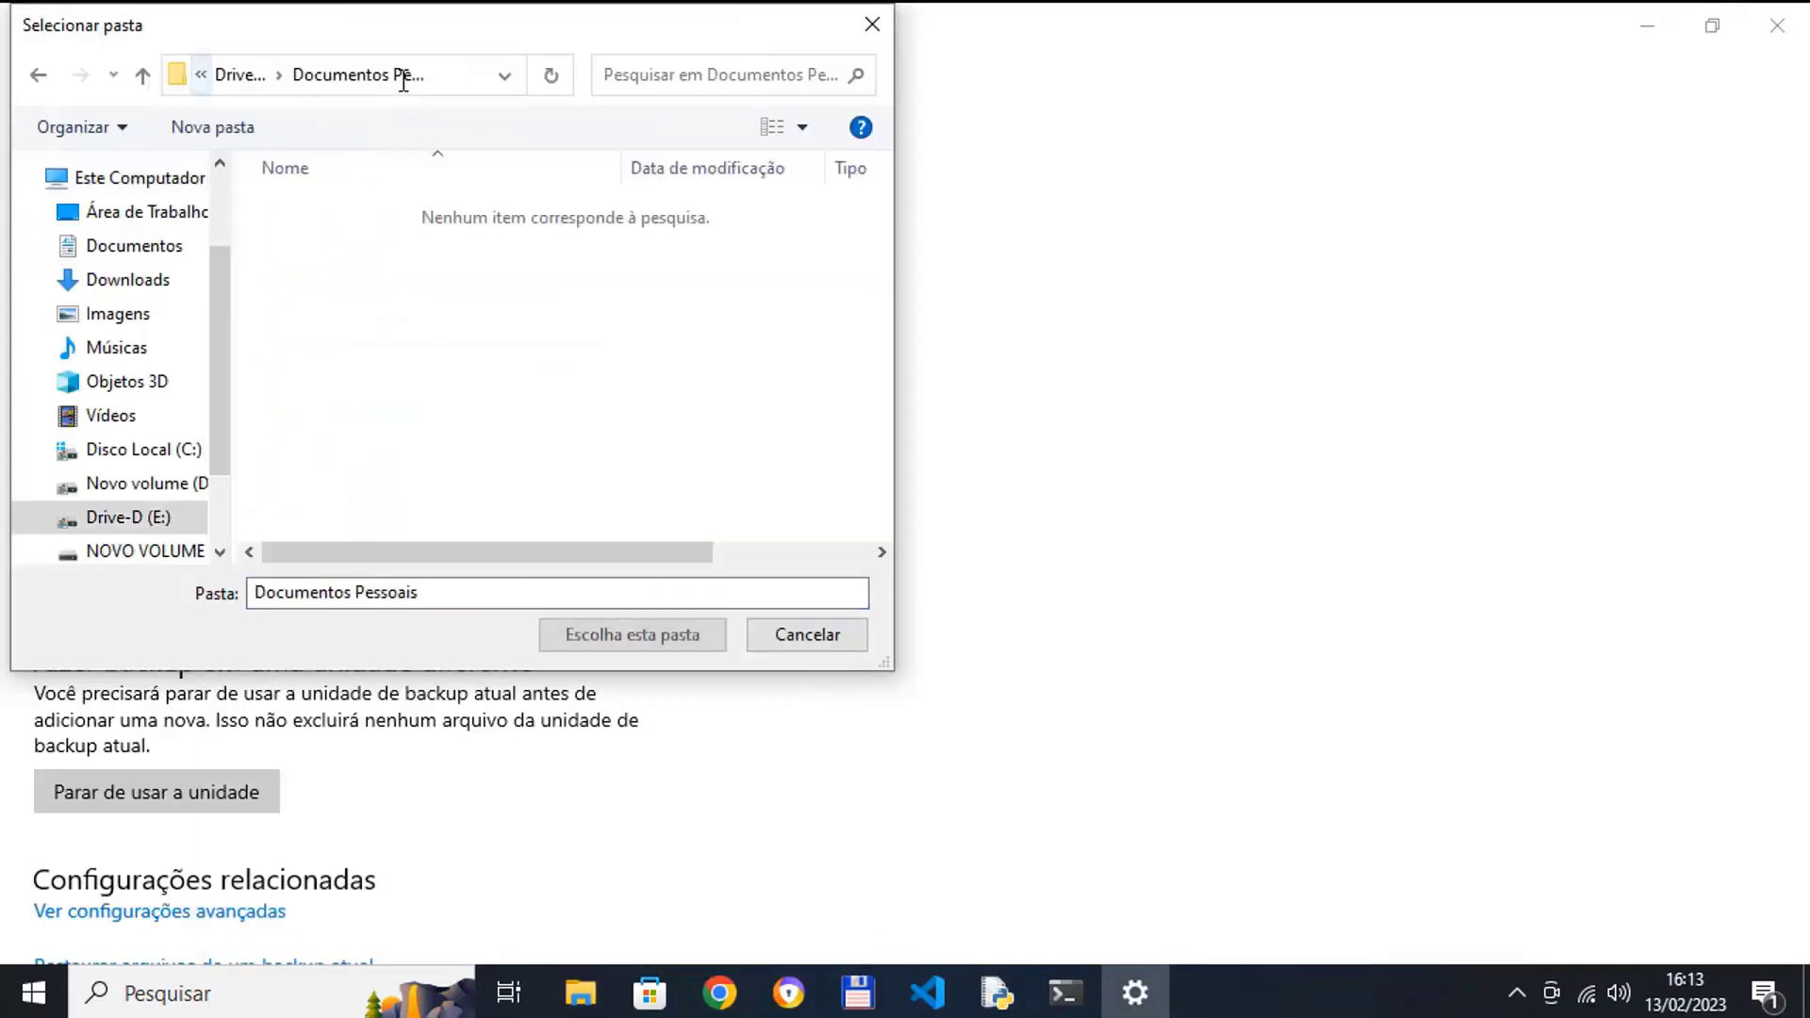
click(650, 634)
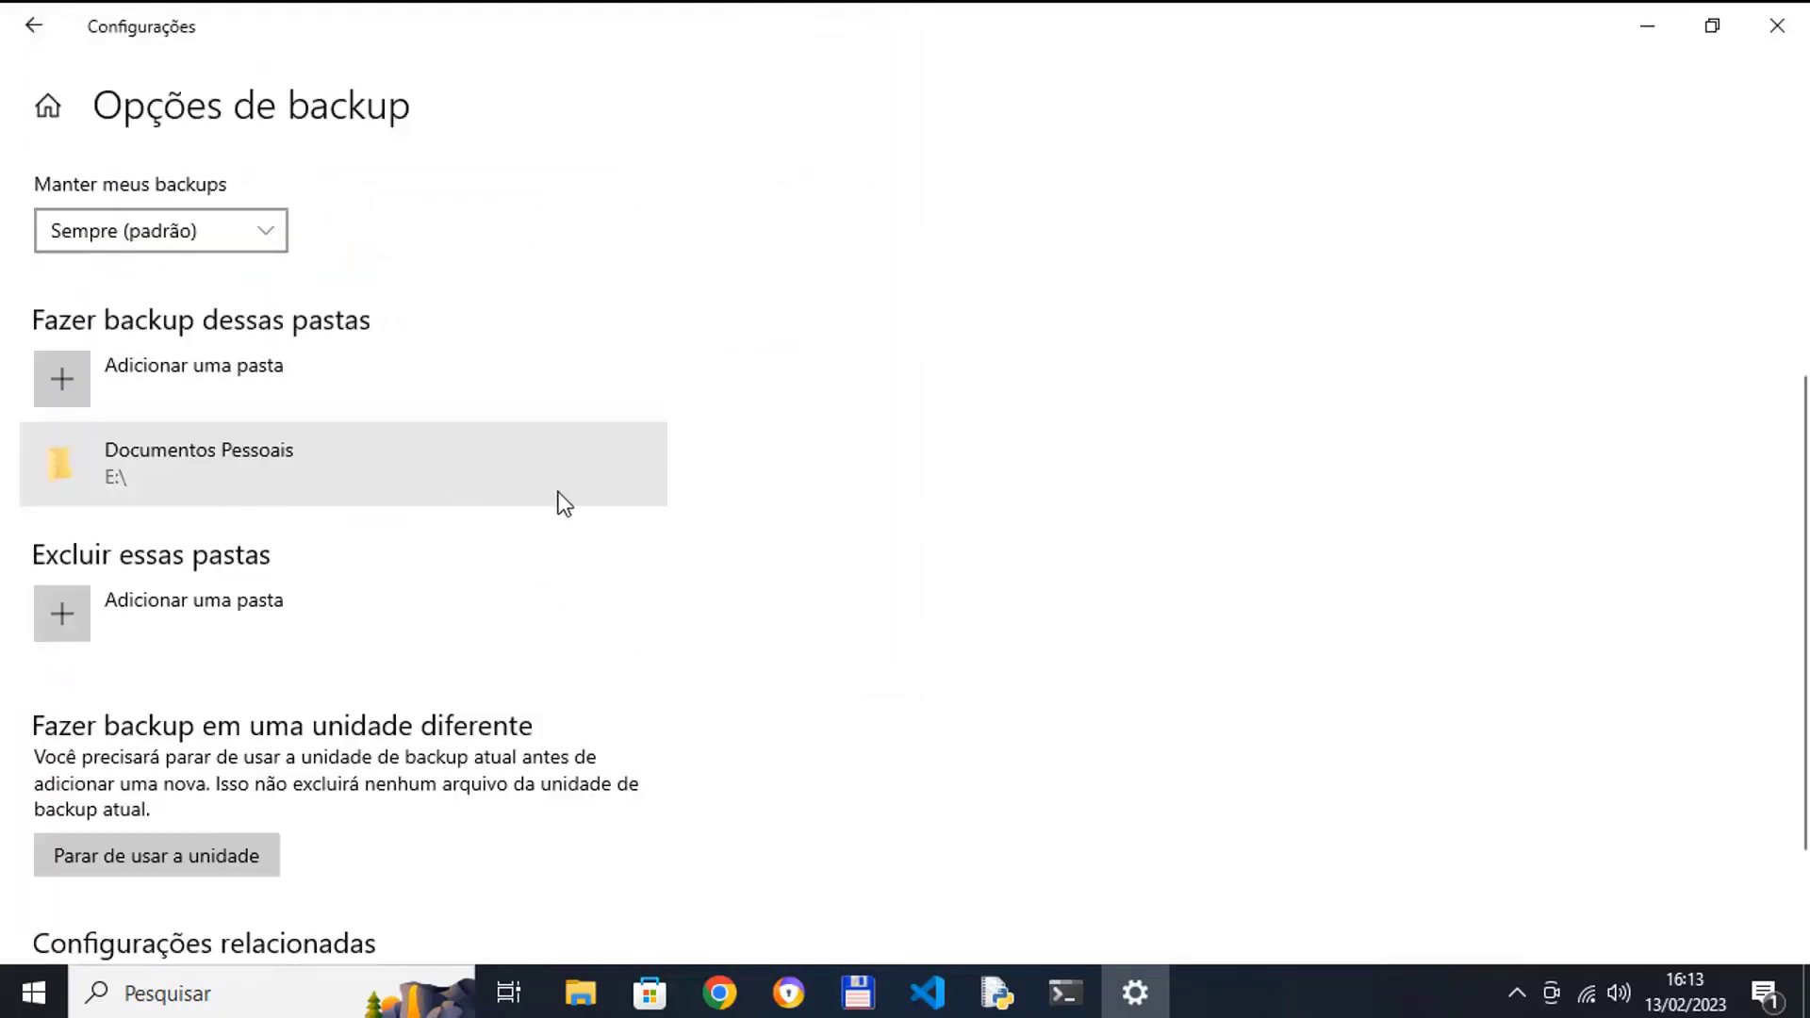
Examine the available backup frequencies and the choices for how long backups are kept
scroll(562, 499, down, 1)
scroll(563, 499, up, 4)
scroll(562, 496, up, 1)
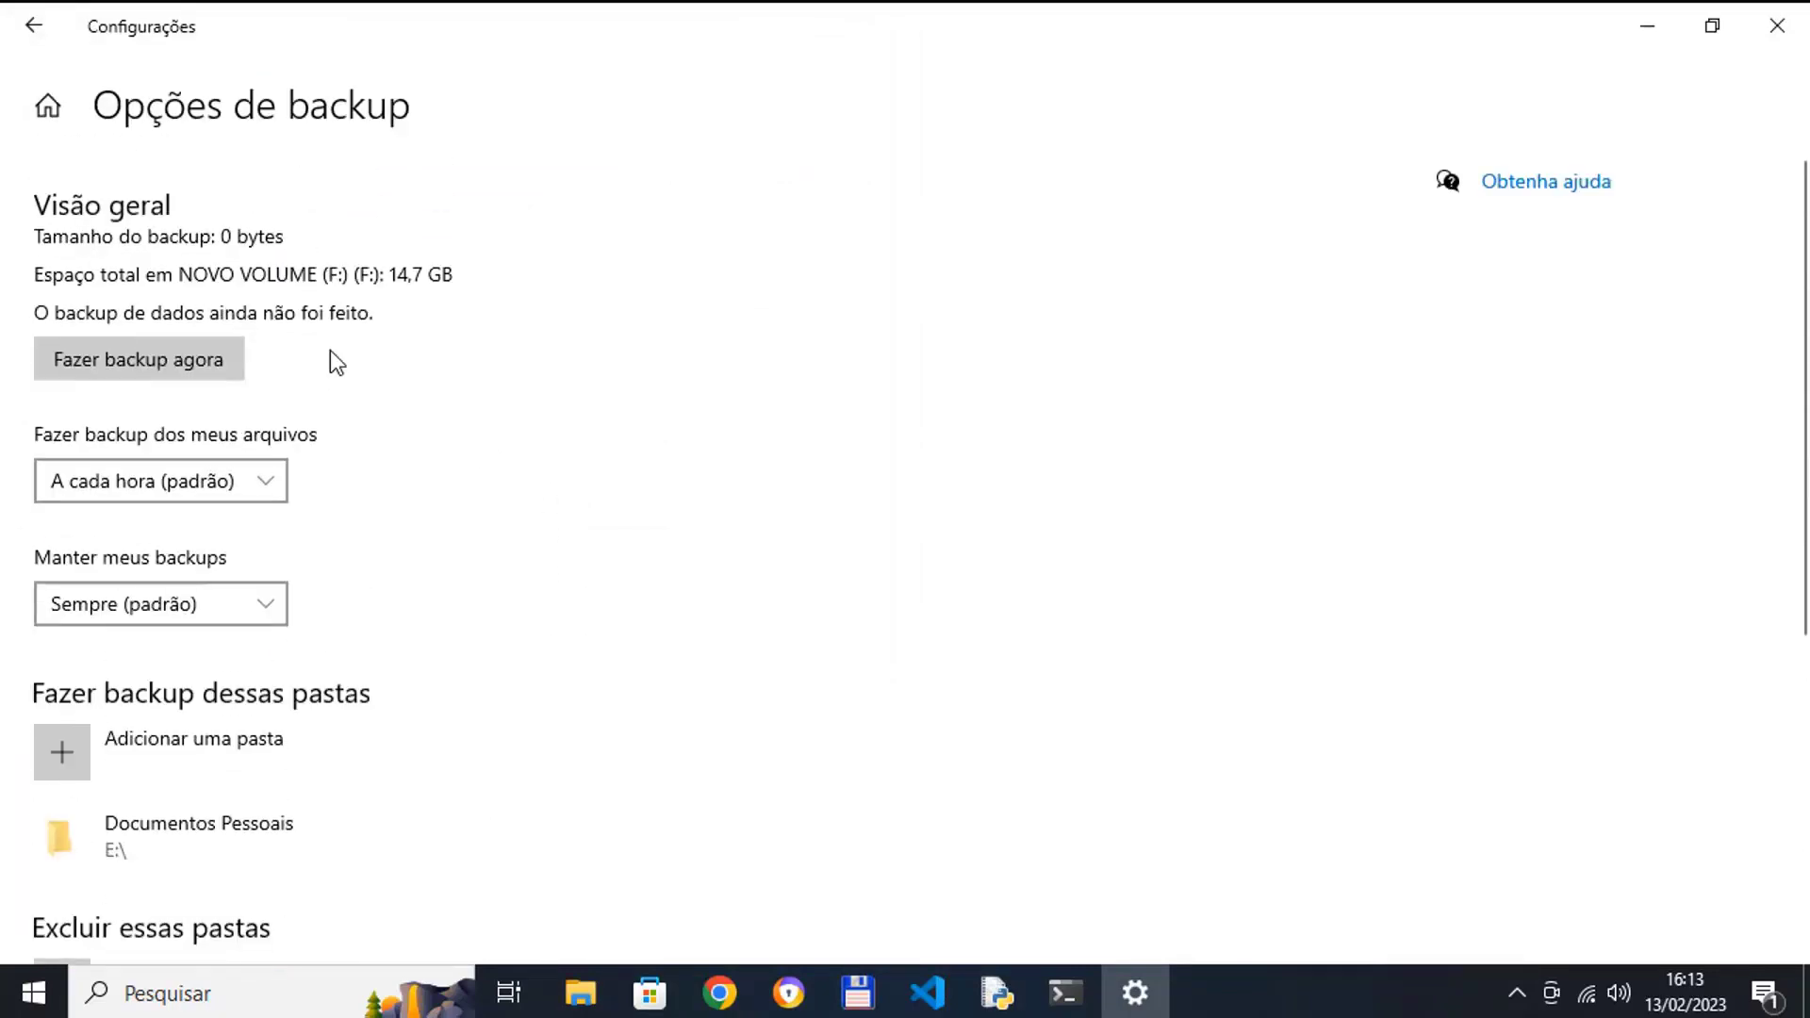
click(261, 483)
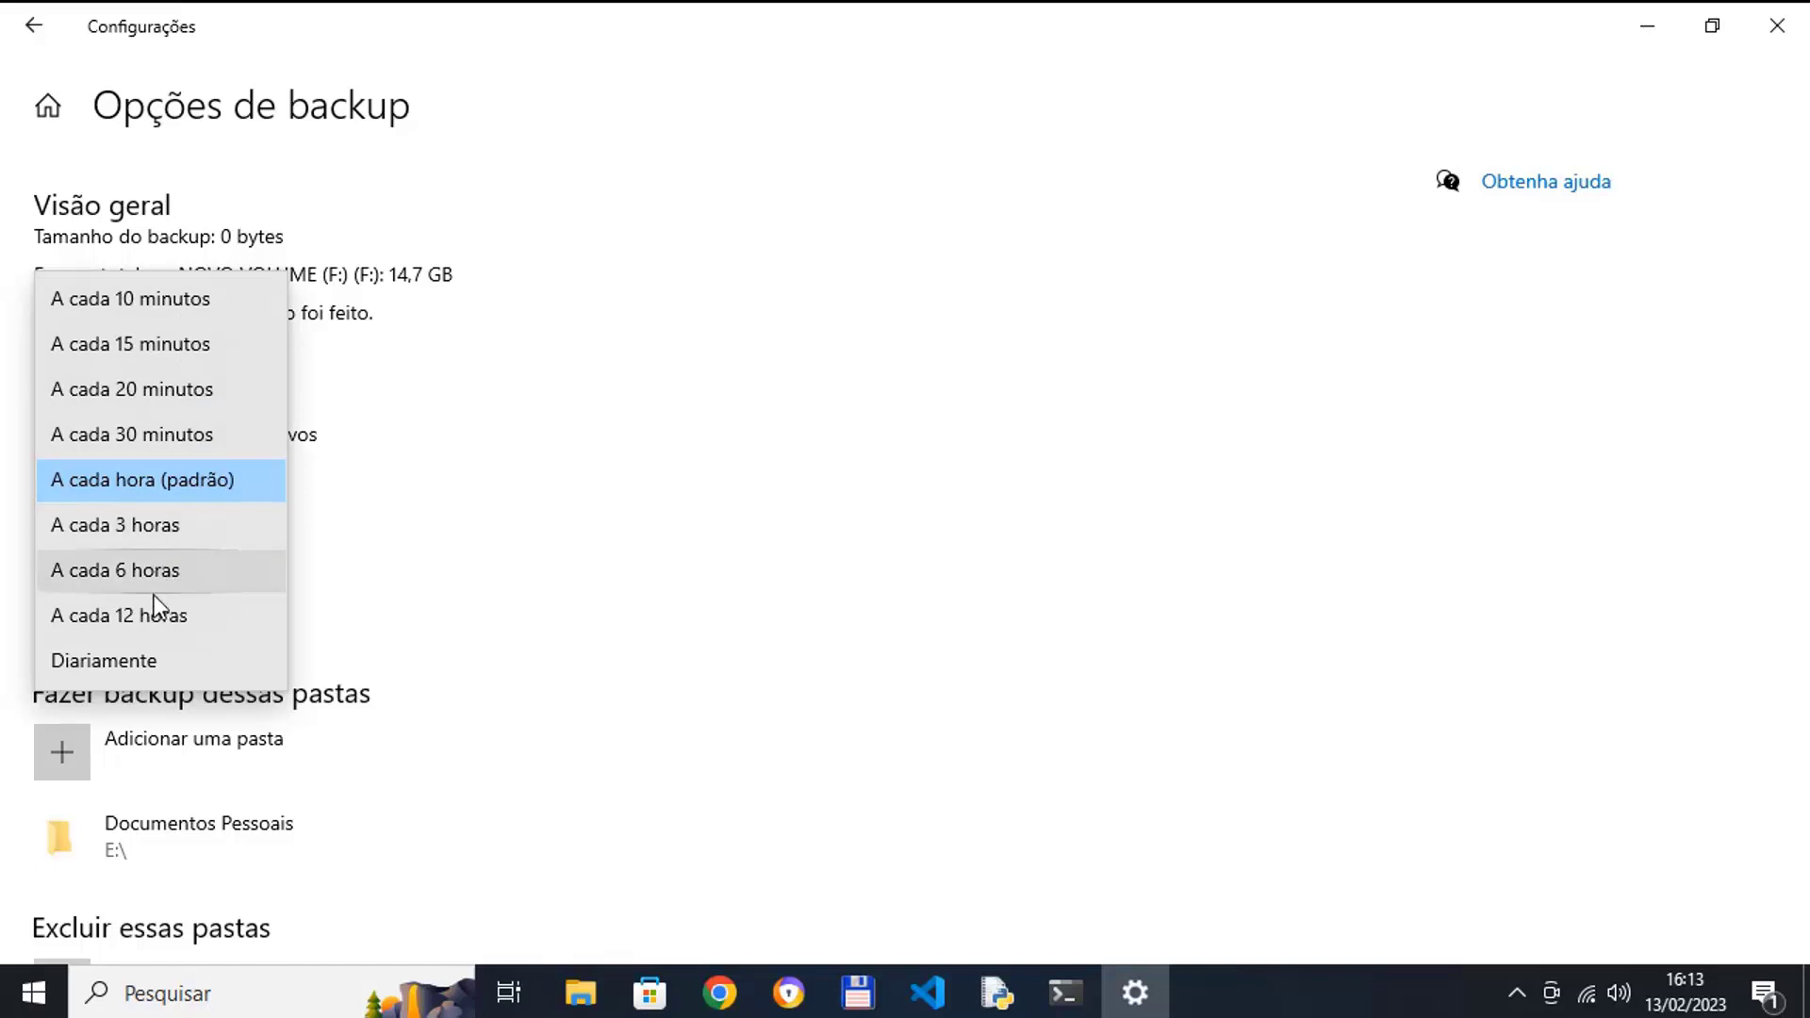
click(551, 585)
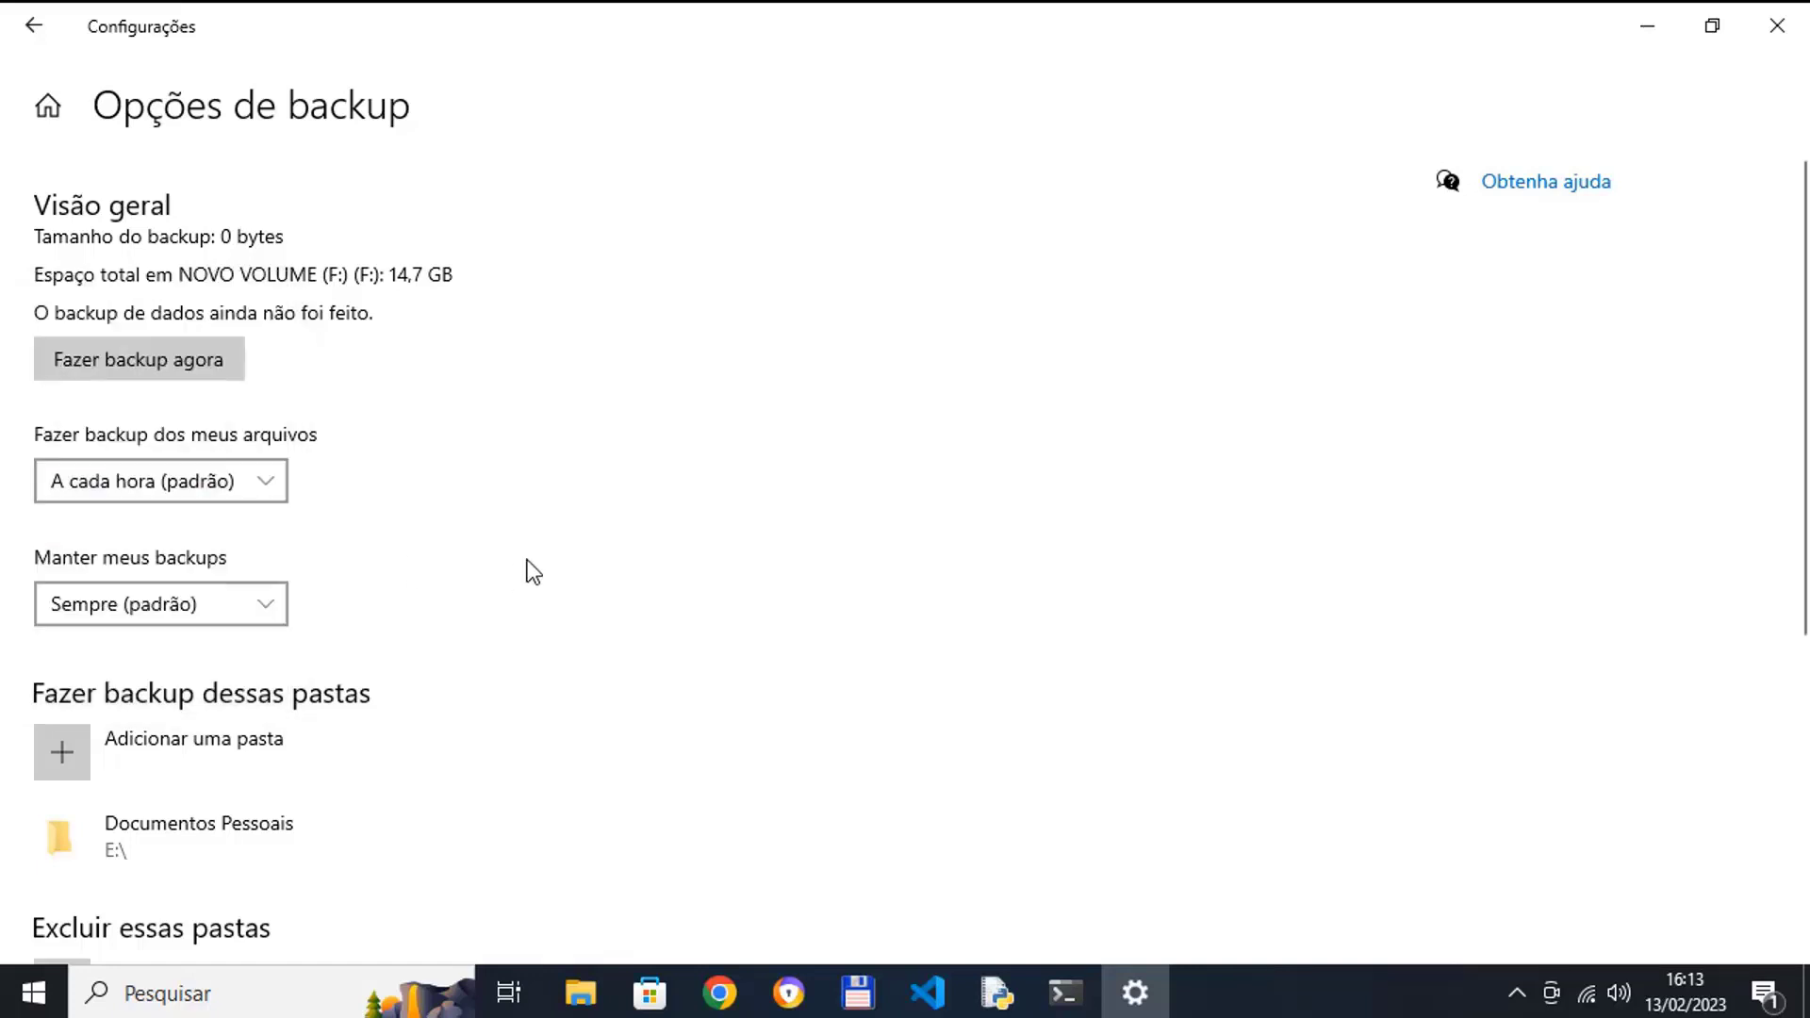
click(266, 486)
click(462, 479)
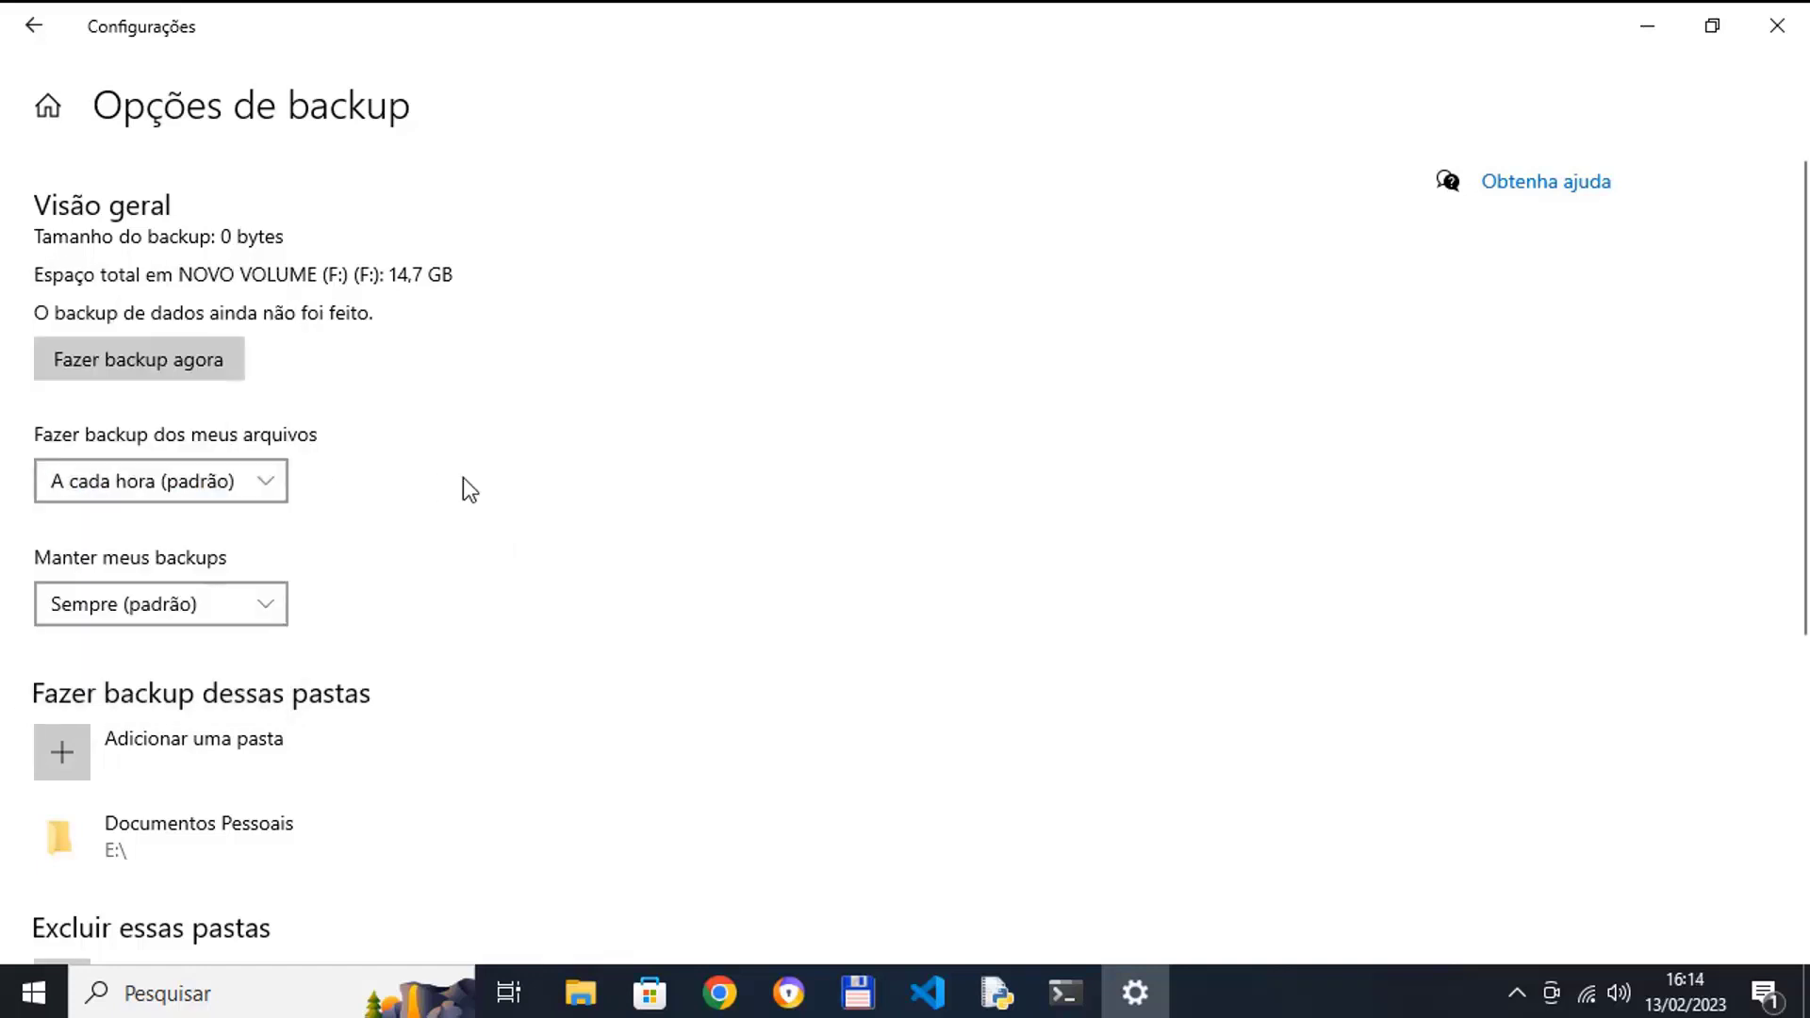
click(250, 605)
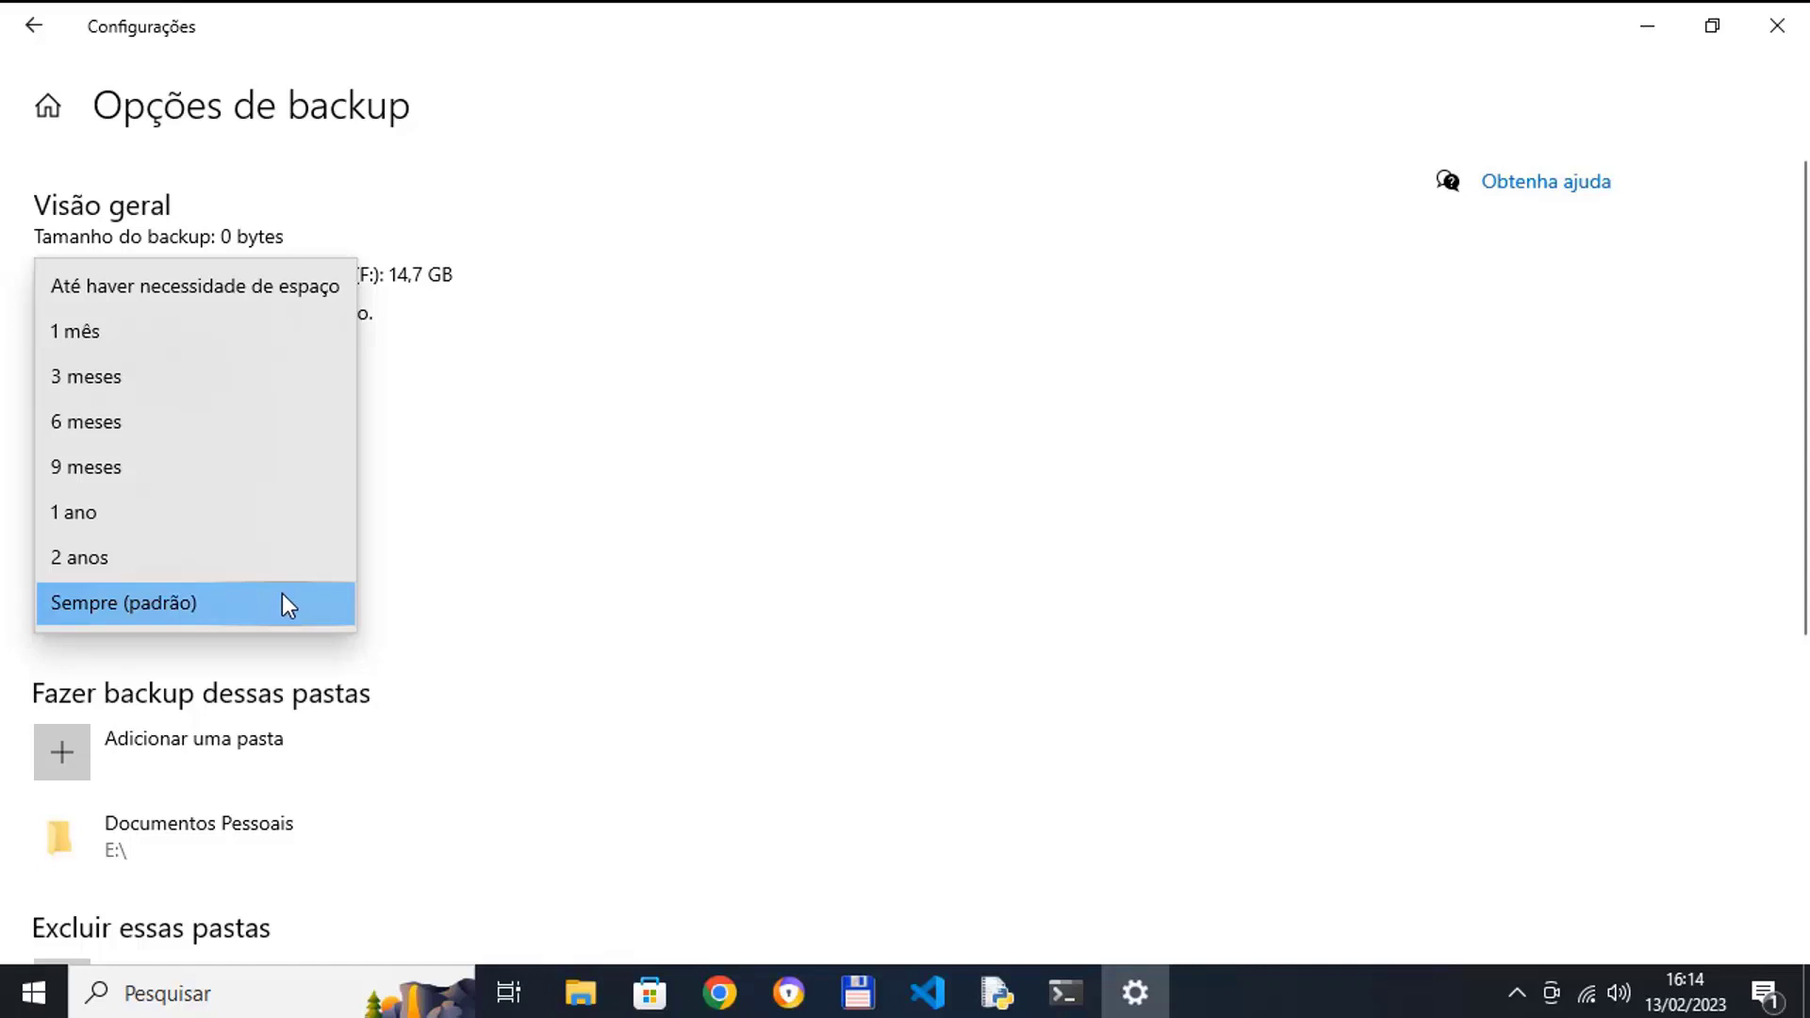
click(282, 594)
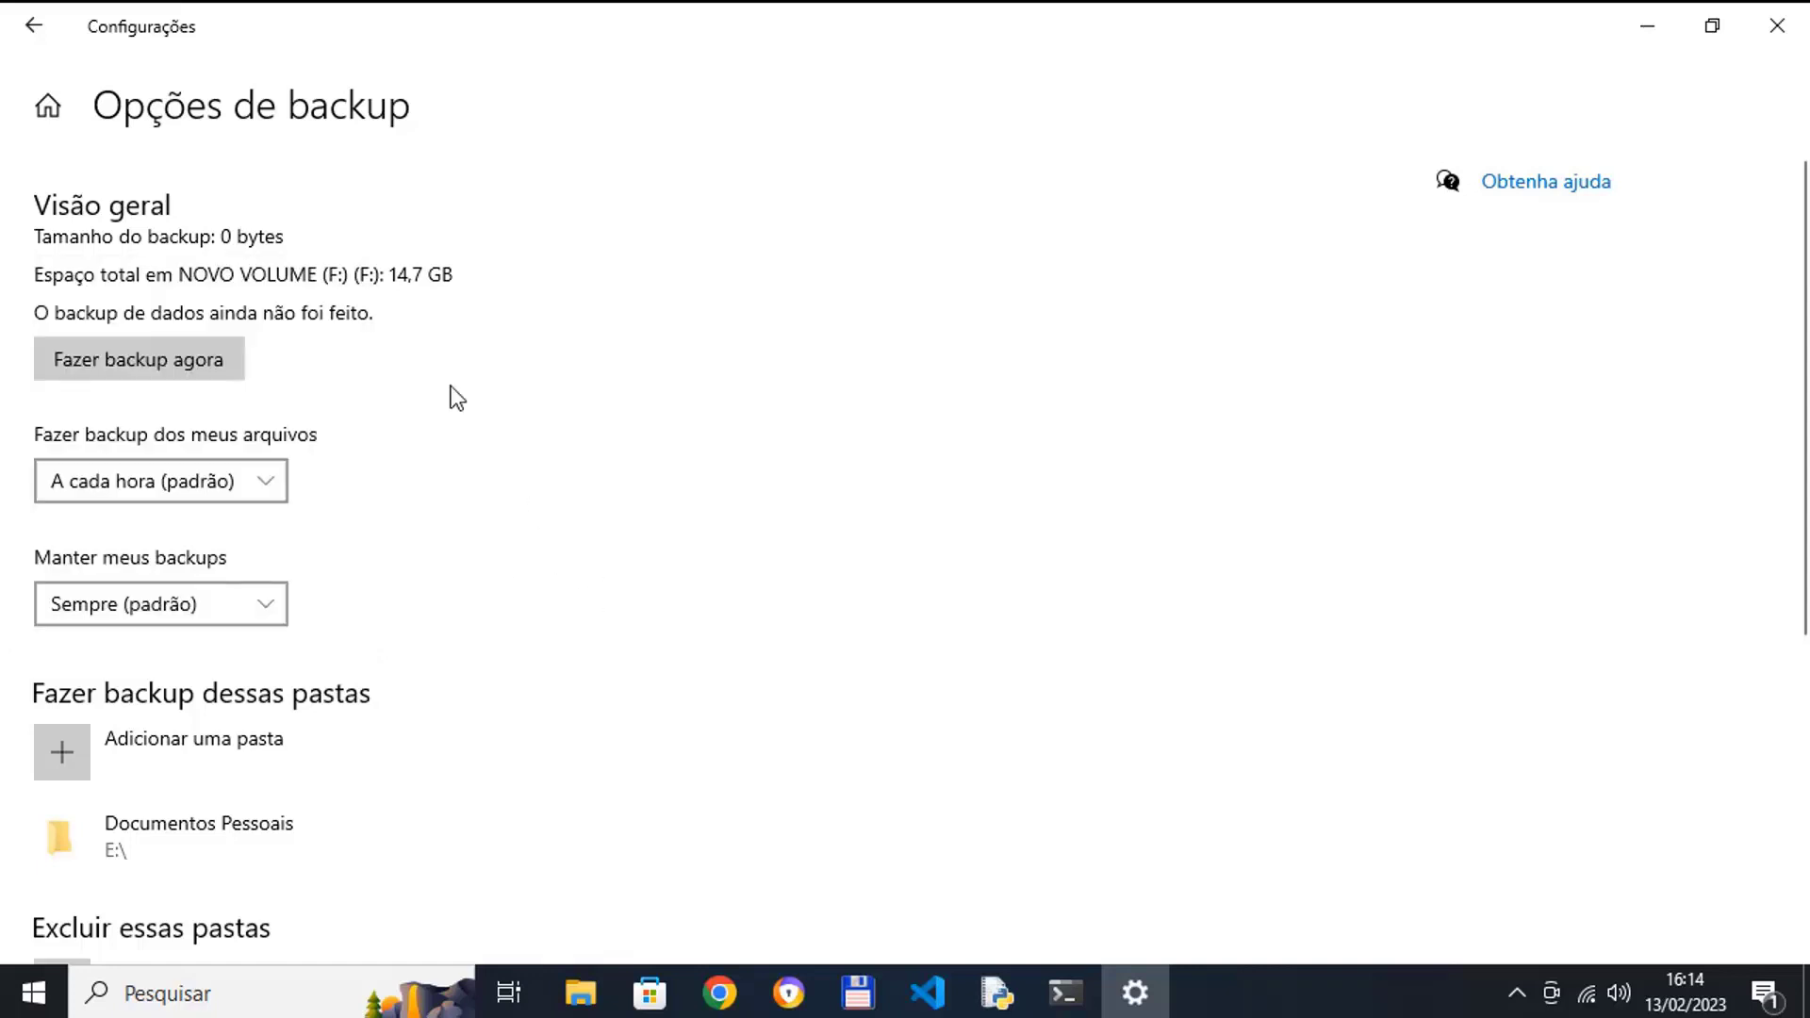
Set the backup frequency to A cada 10 minutos and close the settings
click(267, 483)
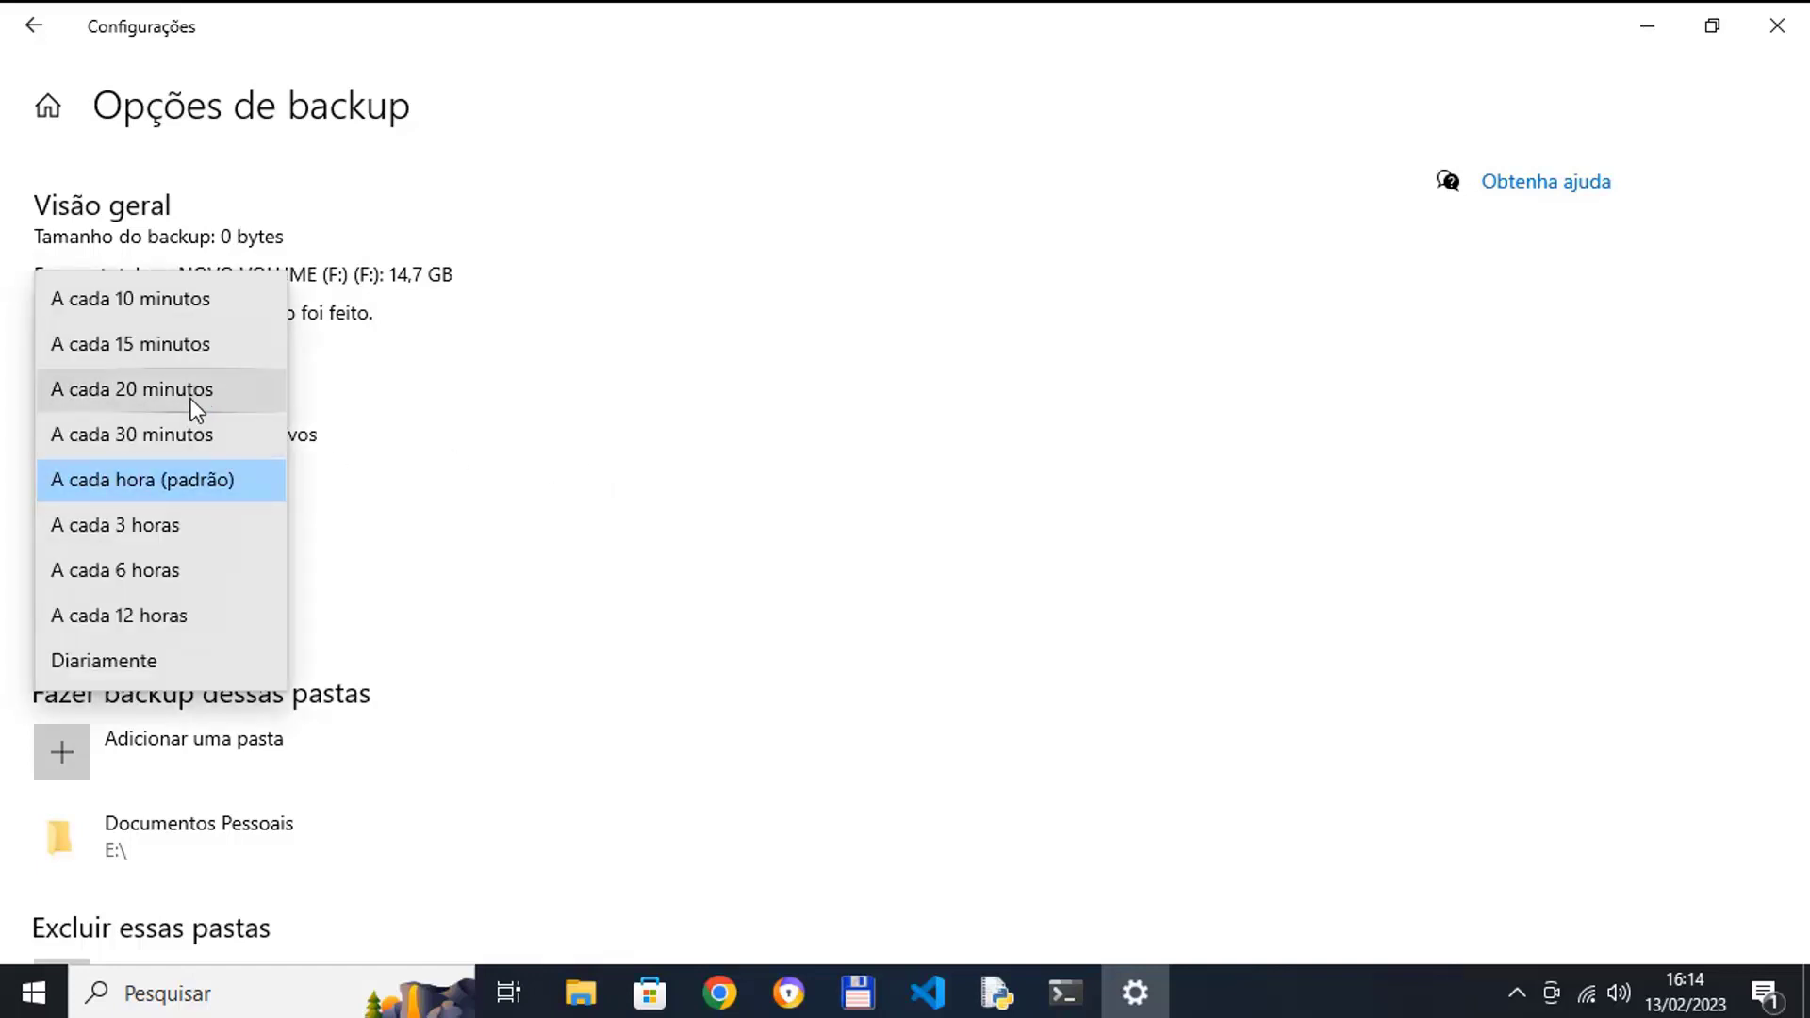
click(190, 302)
scroll(554, 545, down, 5)
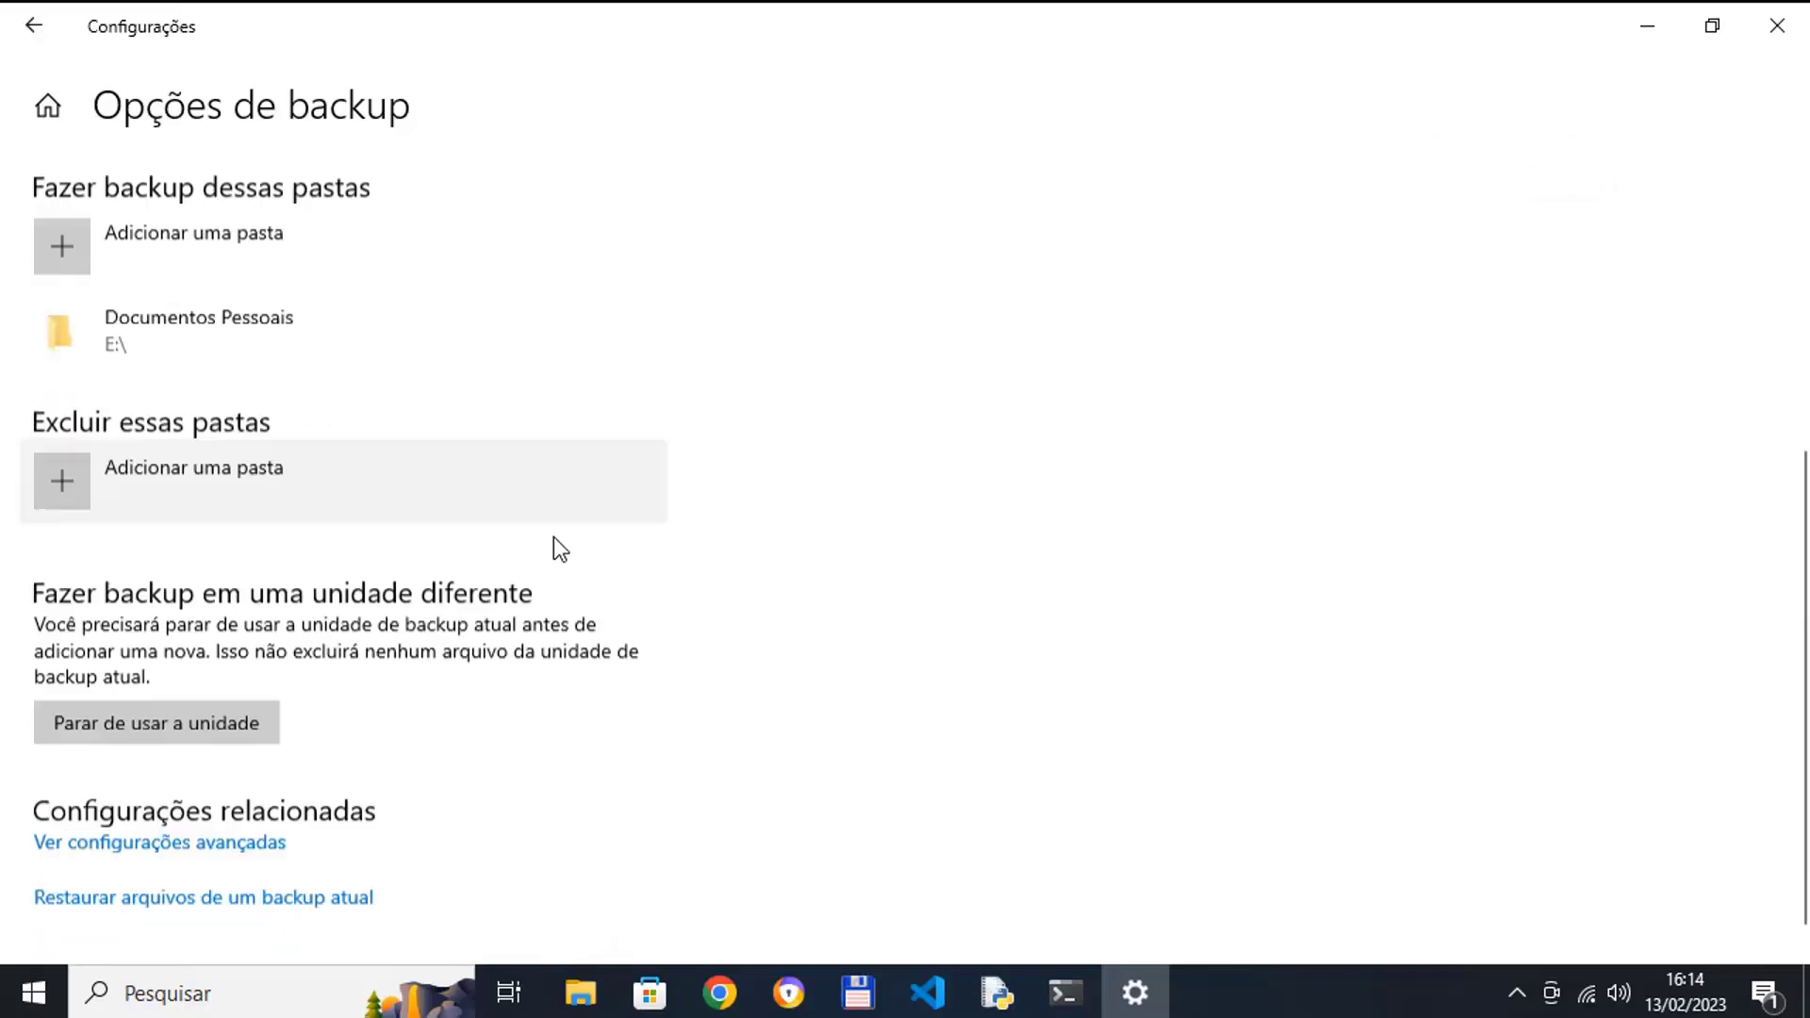
scroll(553, 546, up, 5)
click(1776, 26)
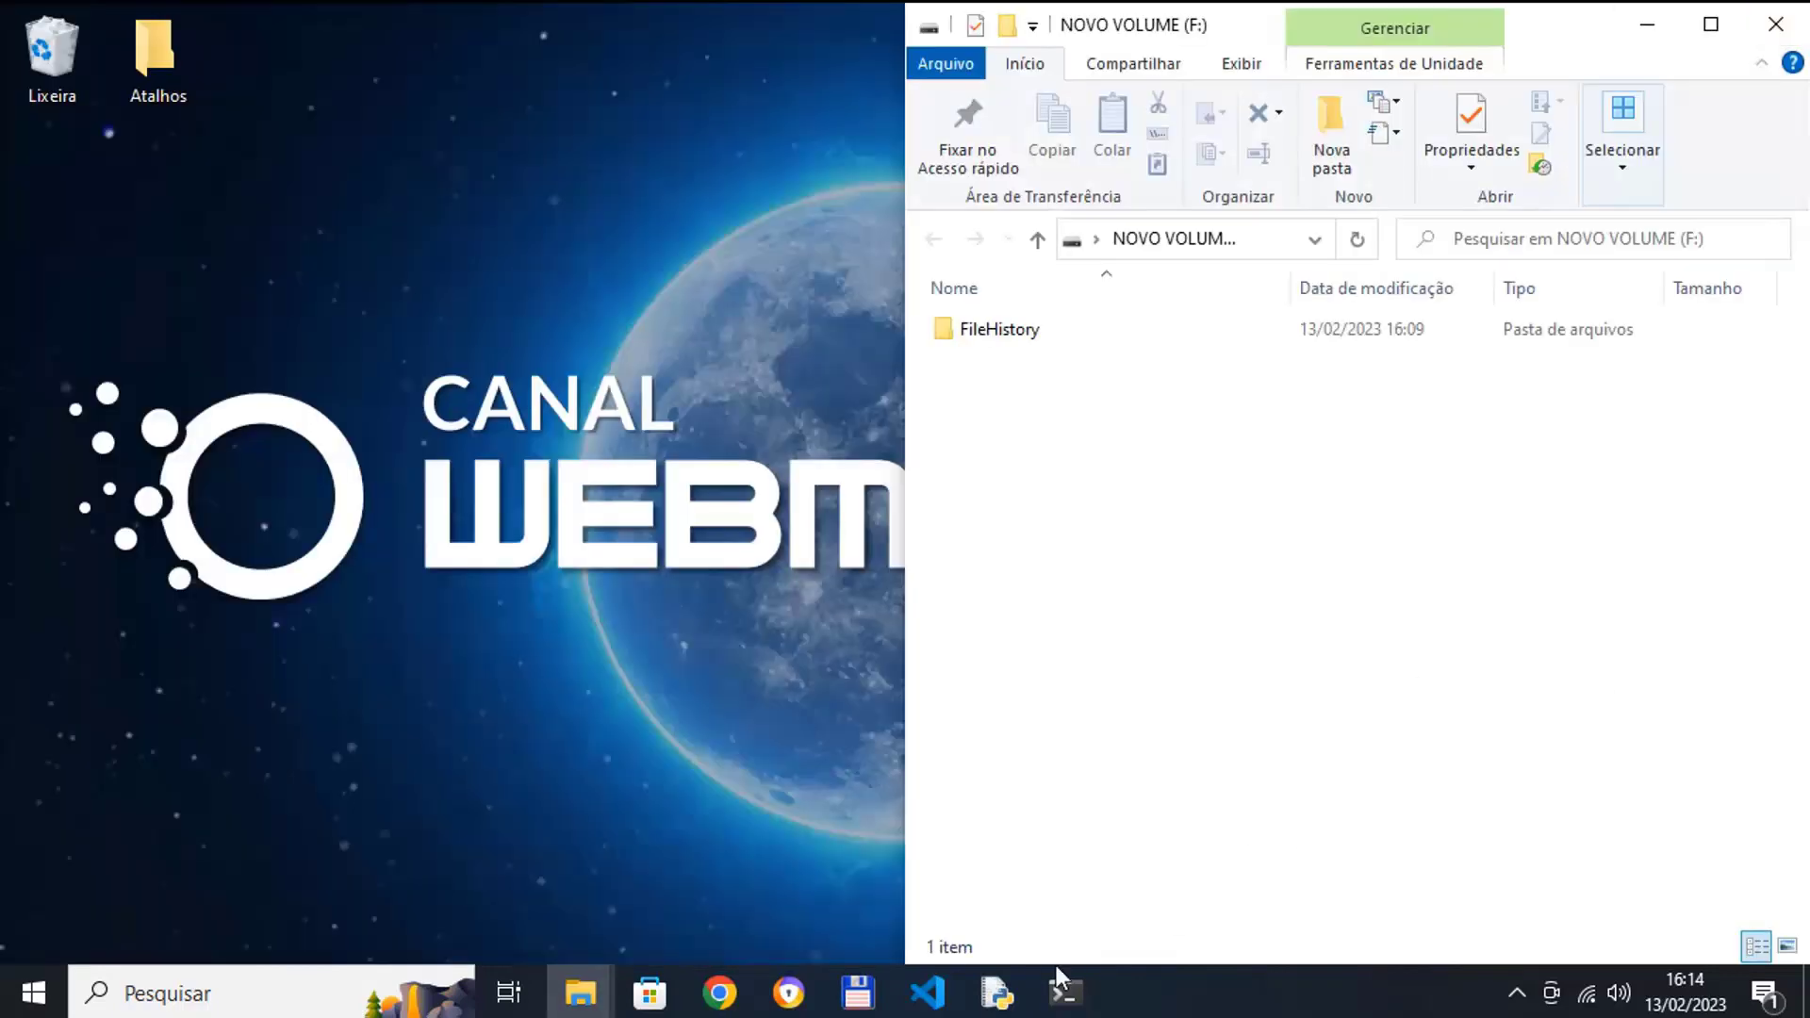
Open Orçamento-simples-WebMundi.xlsx from the Documentos Pessoais folder in Excel and go to the Renda mensal sheet
mouse_move(581, 992)
click(494, 865)
double_click(213, 358)
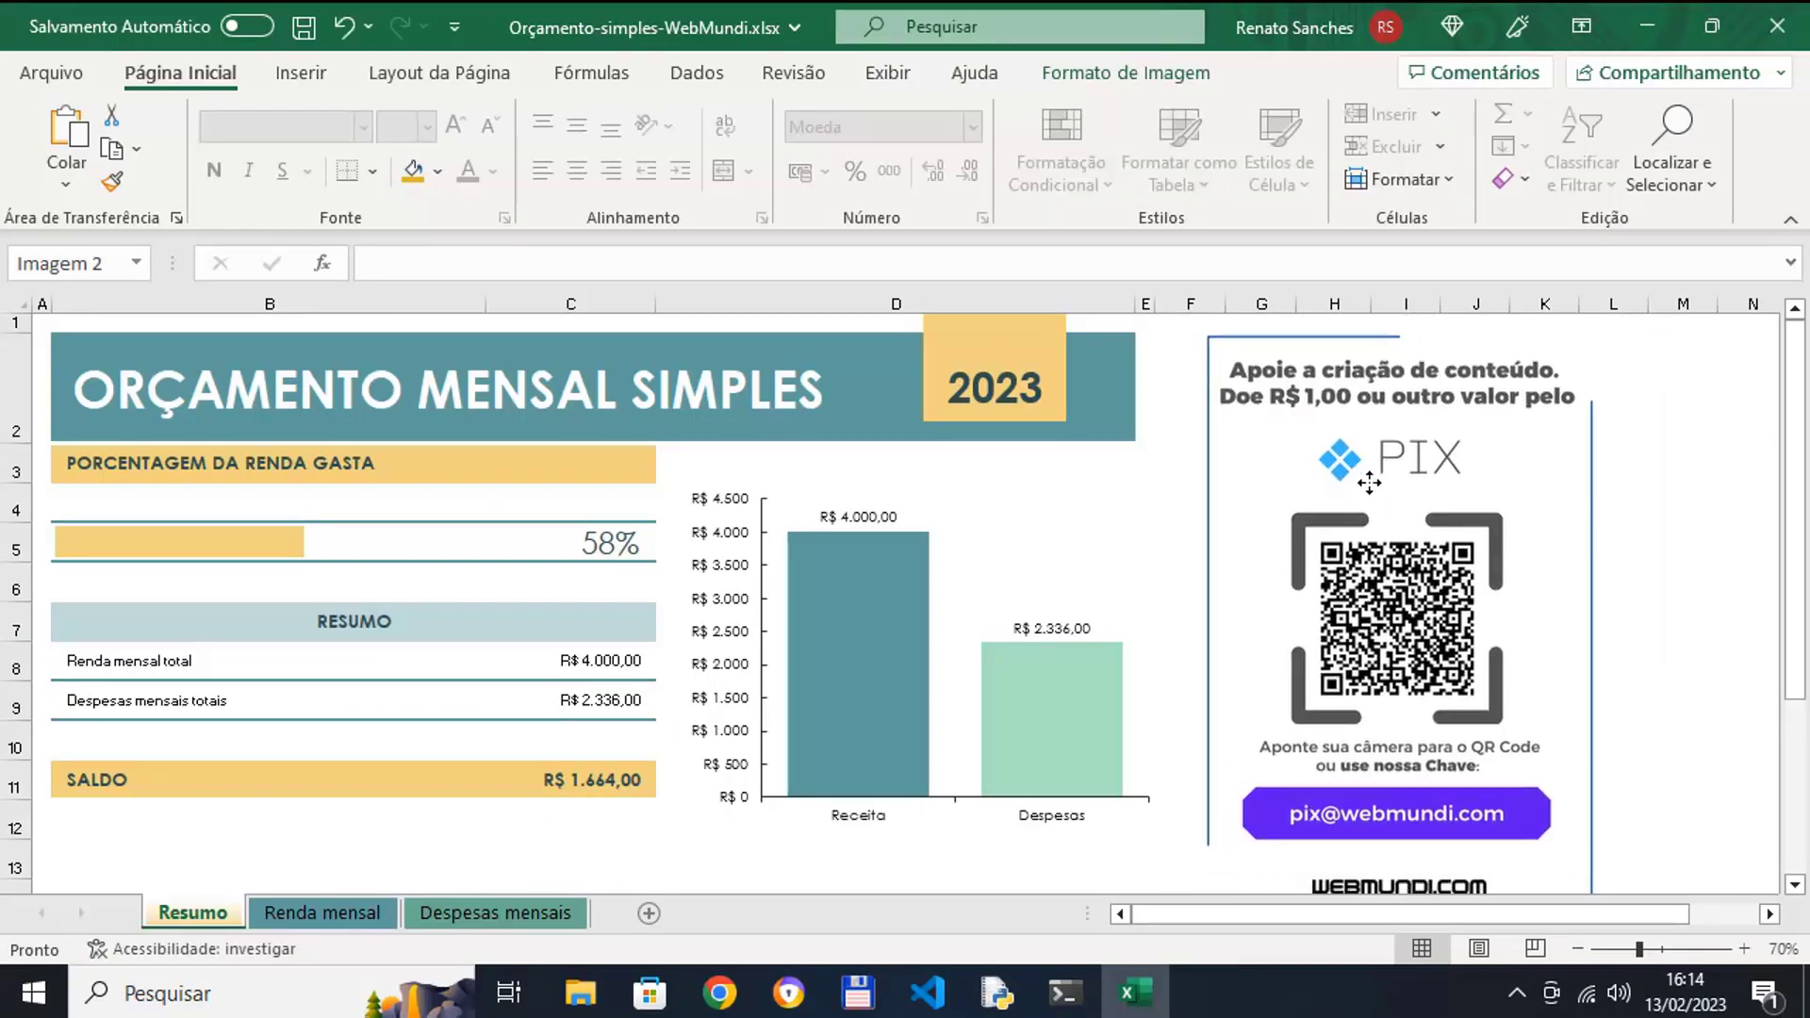
click(490, 705)
click(368, 916)
Rename the income items Renda 1, Renda 2 and Renda 3 as Salario, Bico and 2o Emprego
click(122, 545)
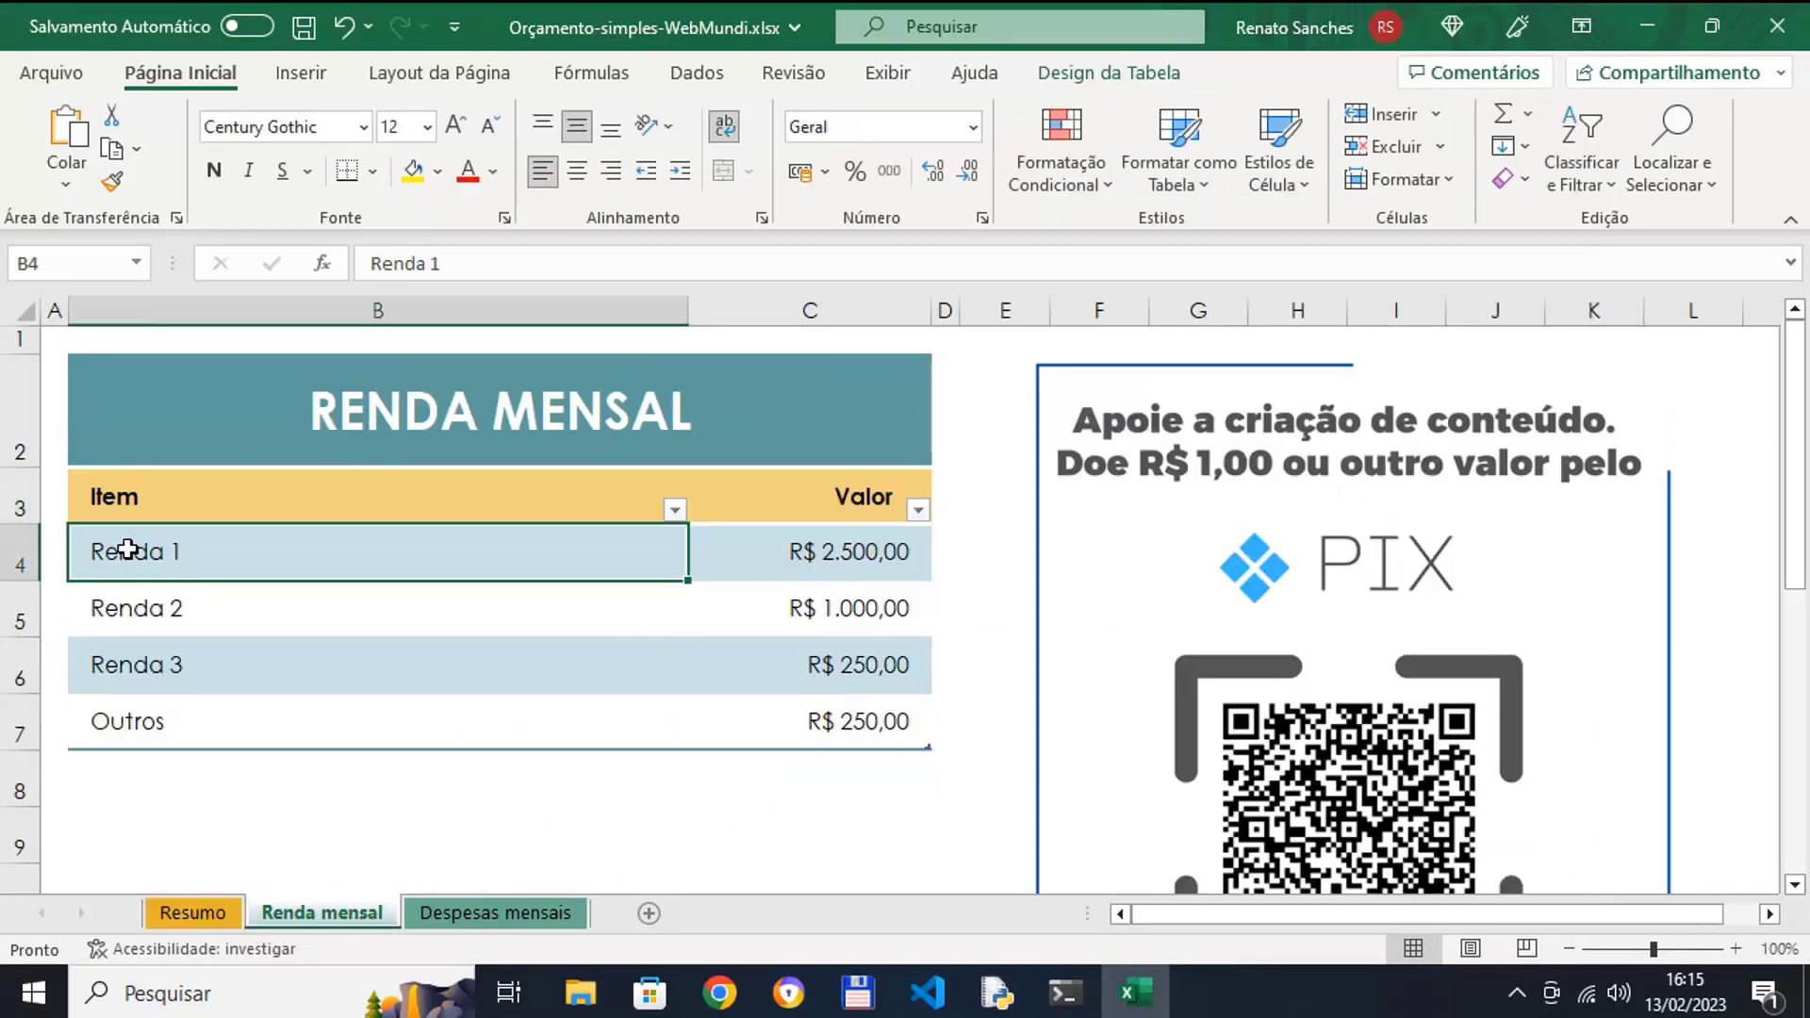
text(Salario)
click(154, 594)
text(Bico)
click(165, 659)
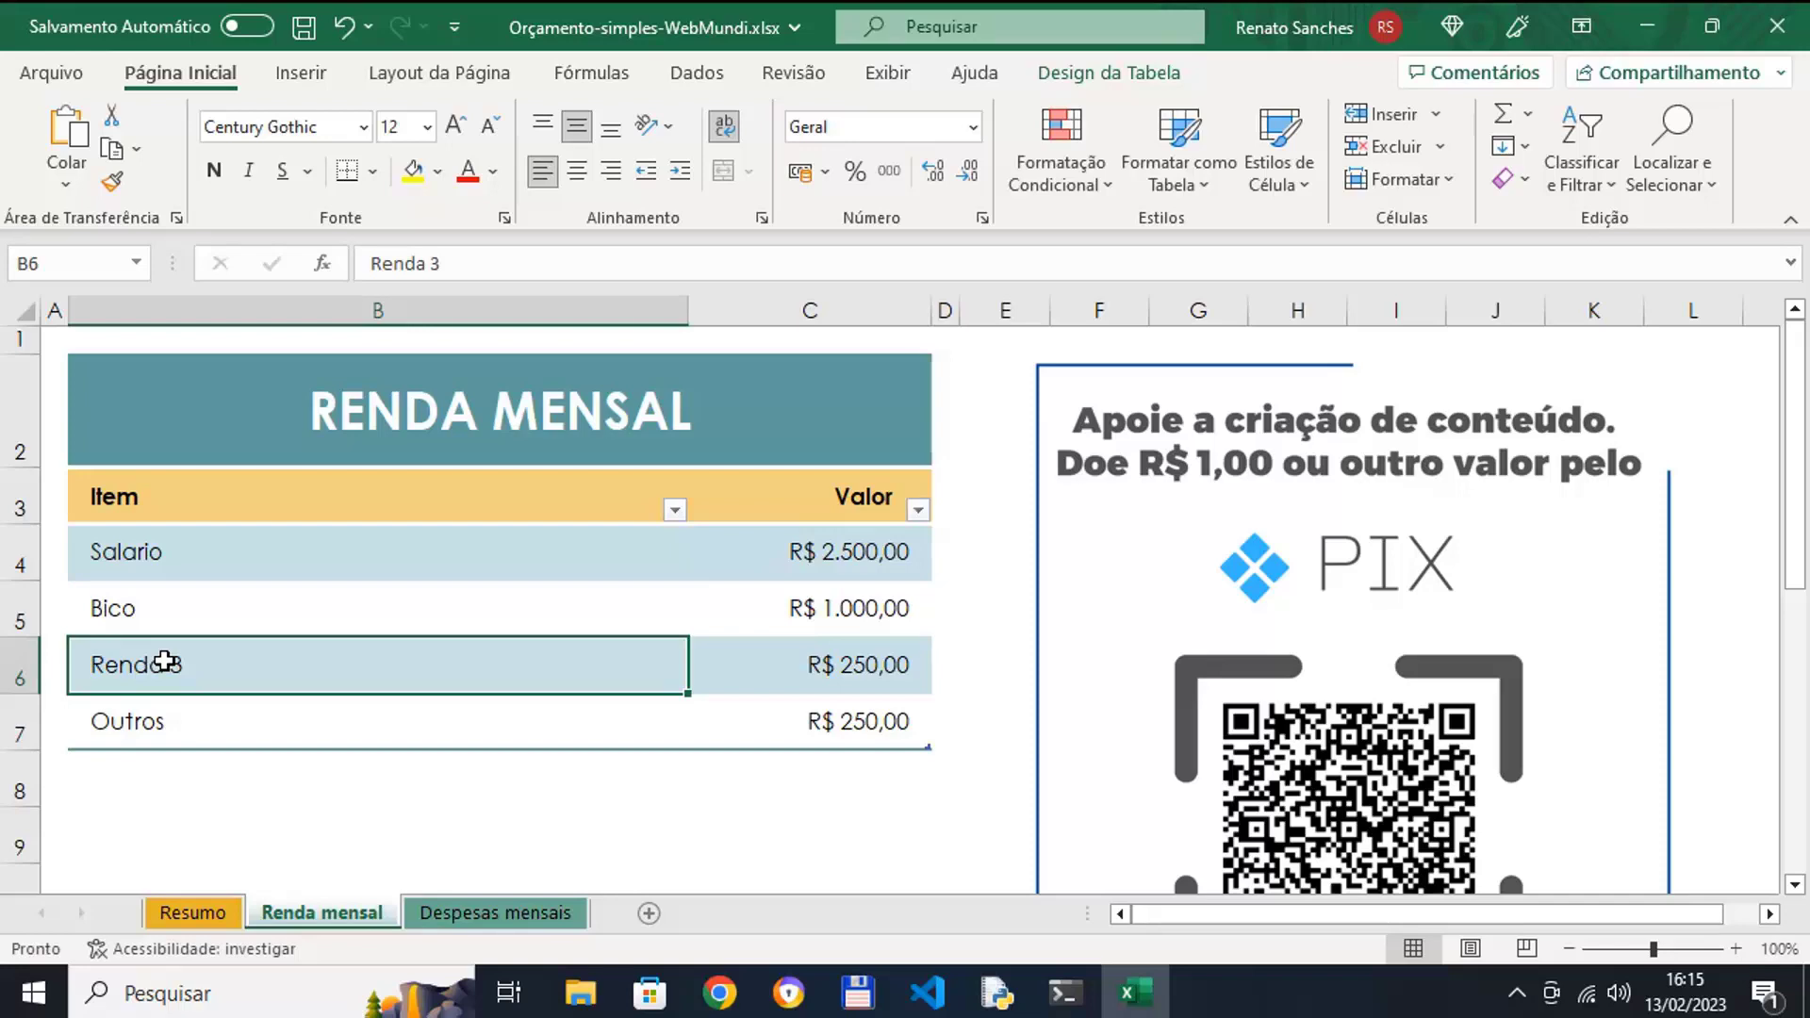
text(2o Emprego)
Set the value of 2o Emprego to 1000 and Outros to 500, and select the income values
click(837, 665)
text(1000)
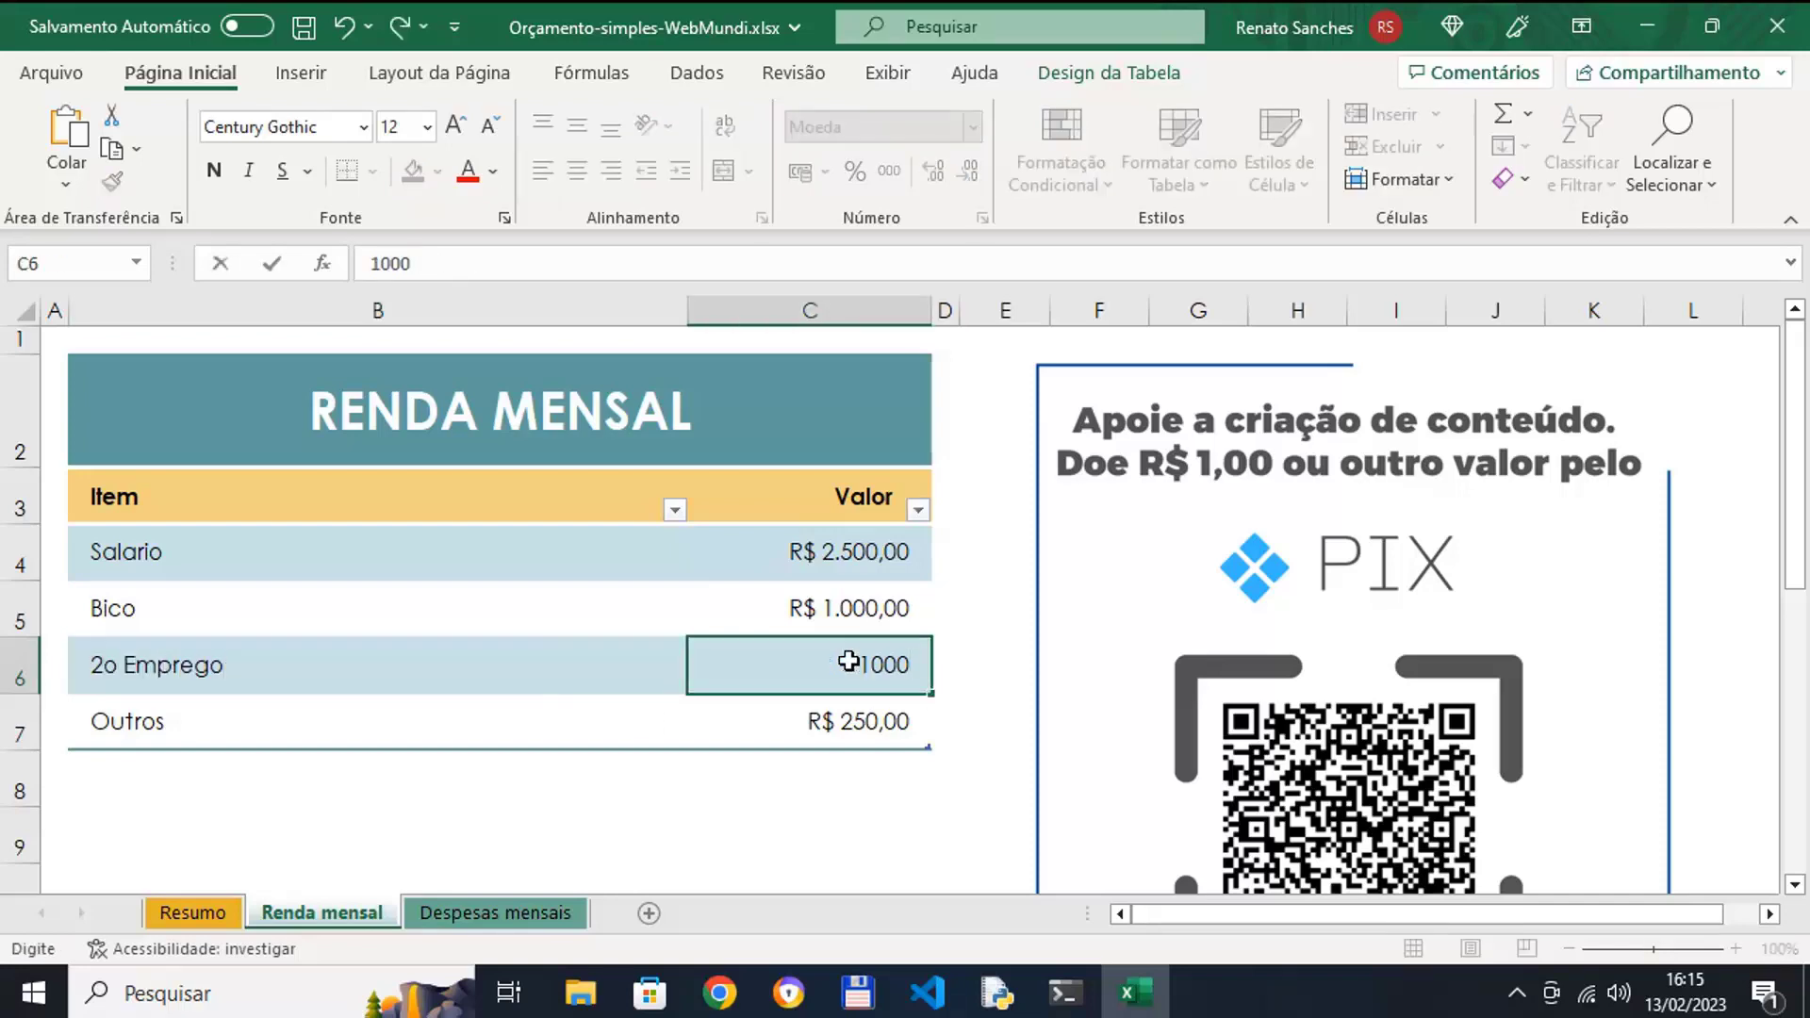
key(Return)
text(500)
key(Return)
drag(809, 551, 808, 721)
Make the Renda mensal total and Despesas mensais totais rows on the Resumo sheet bold, and save and close the workbook
click(192, 912)
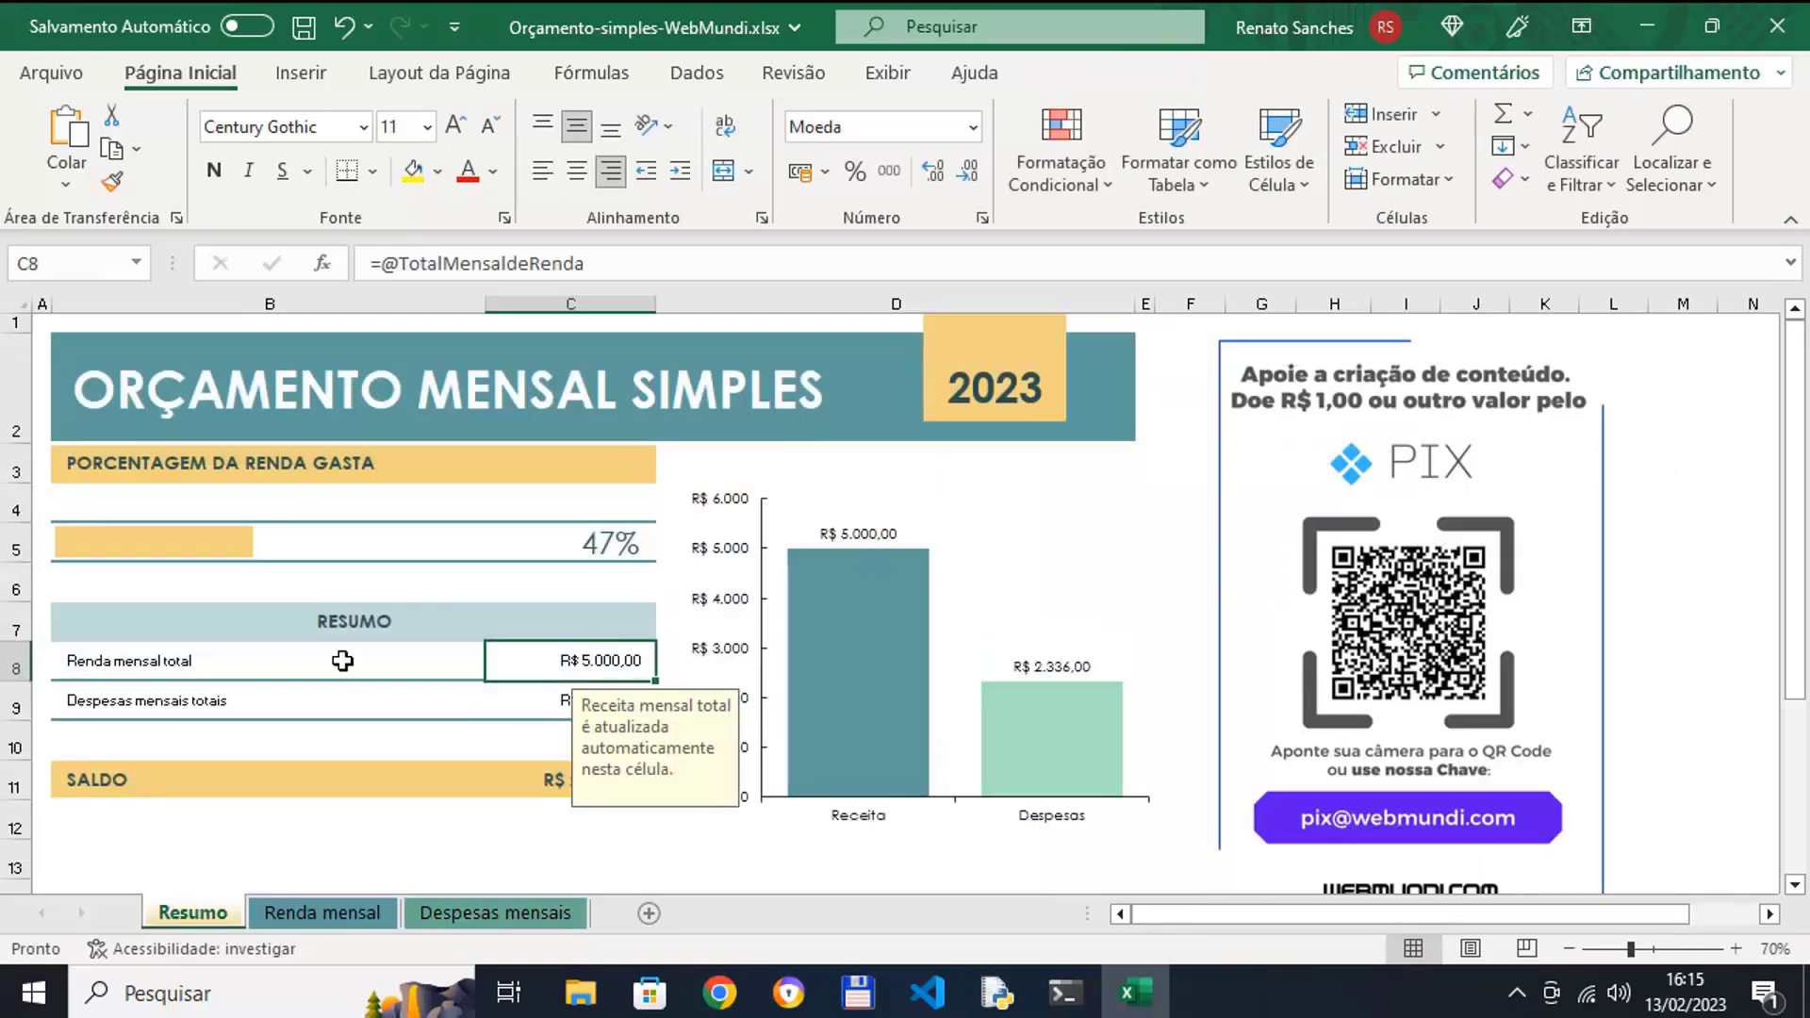
drag(343, 660, 612, 661)
key(ctrl+n)
click(193, 702)
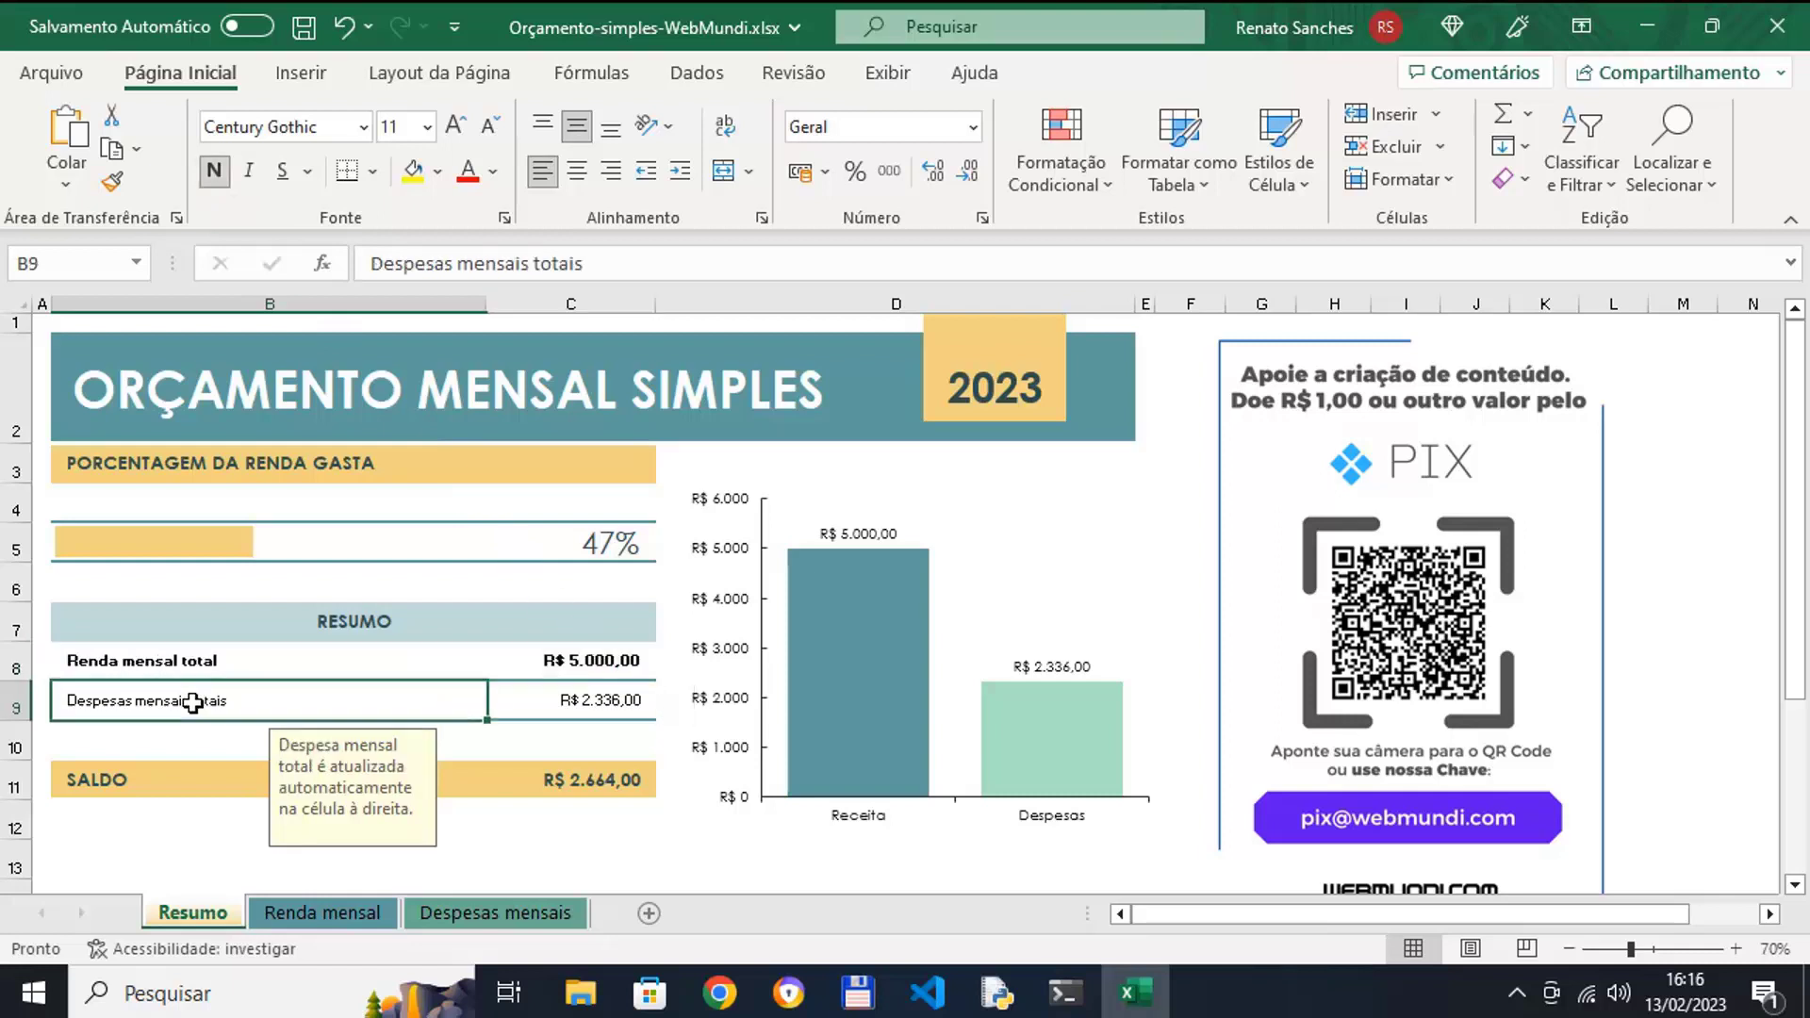
drag(194, 702, 539, 695)
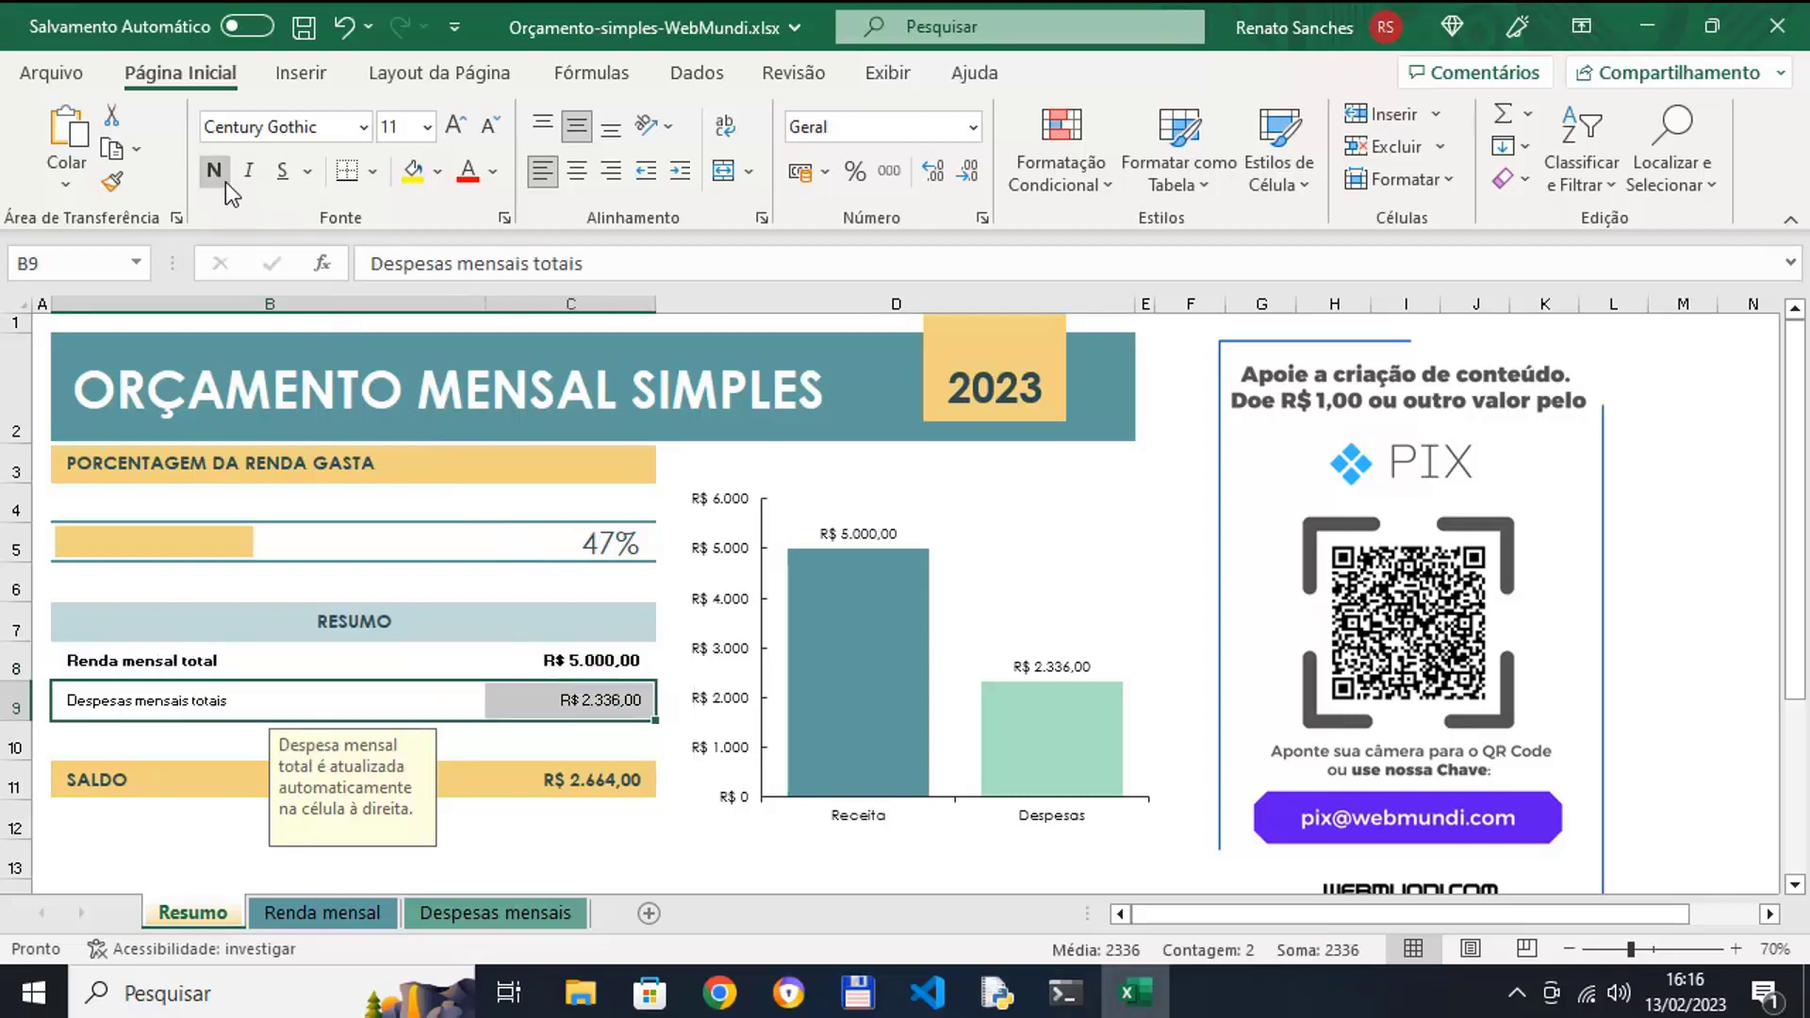
click(216, 174)
click(304, 27)
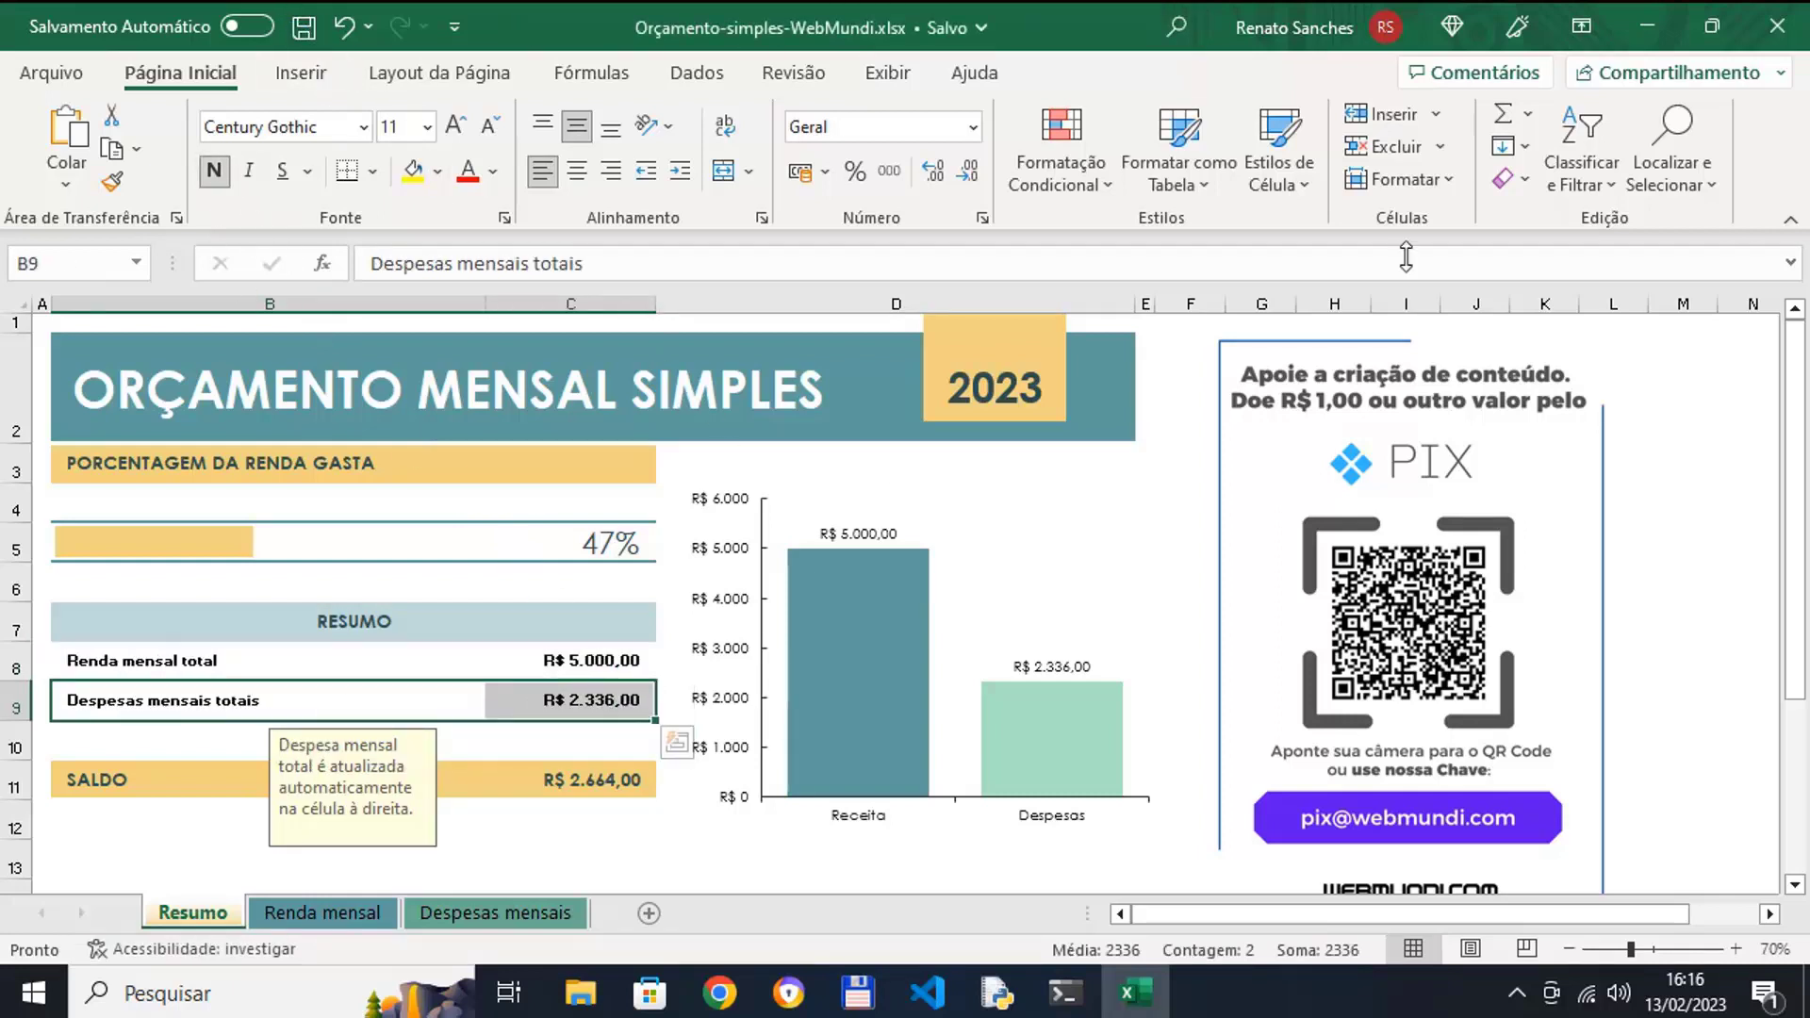
click(1777, 25)
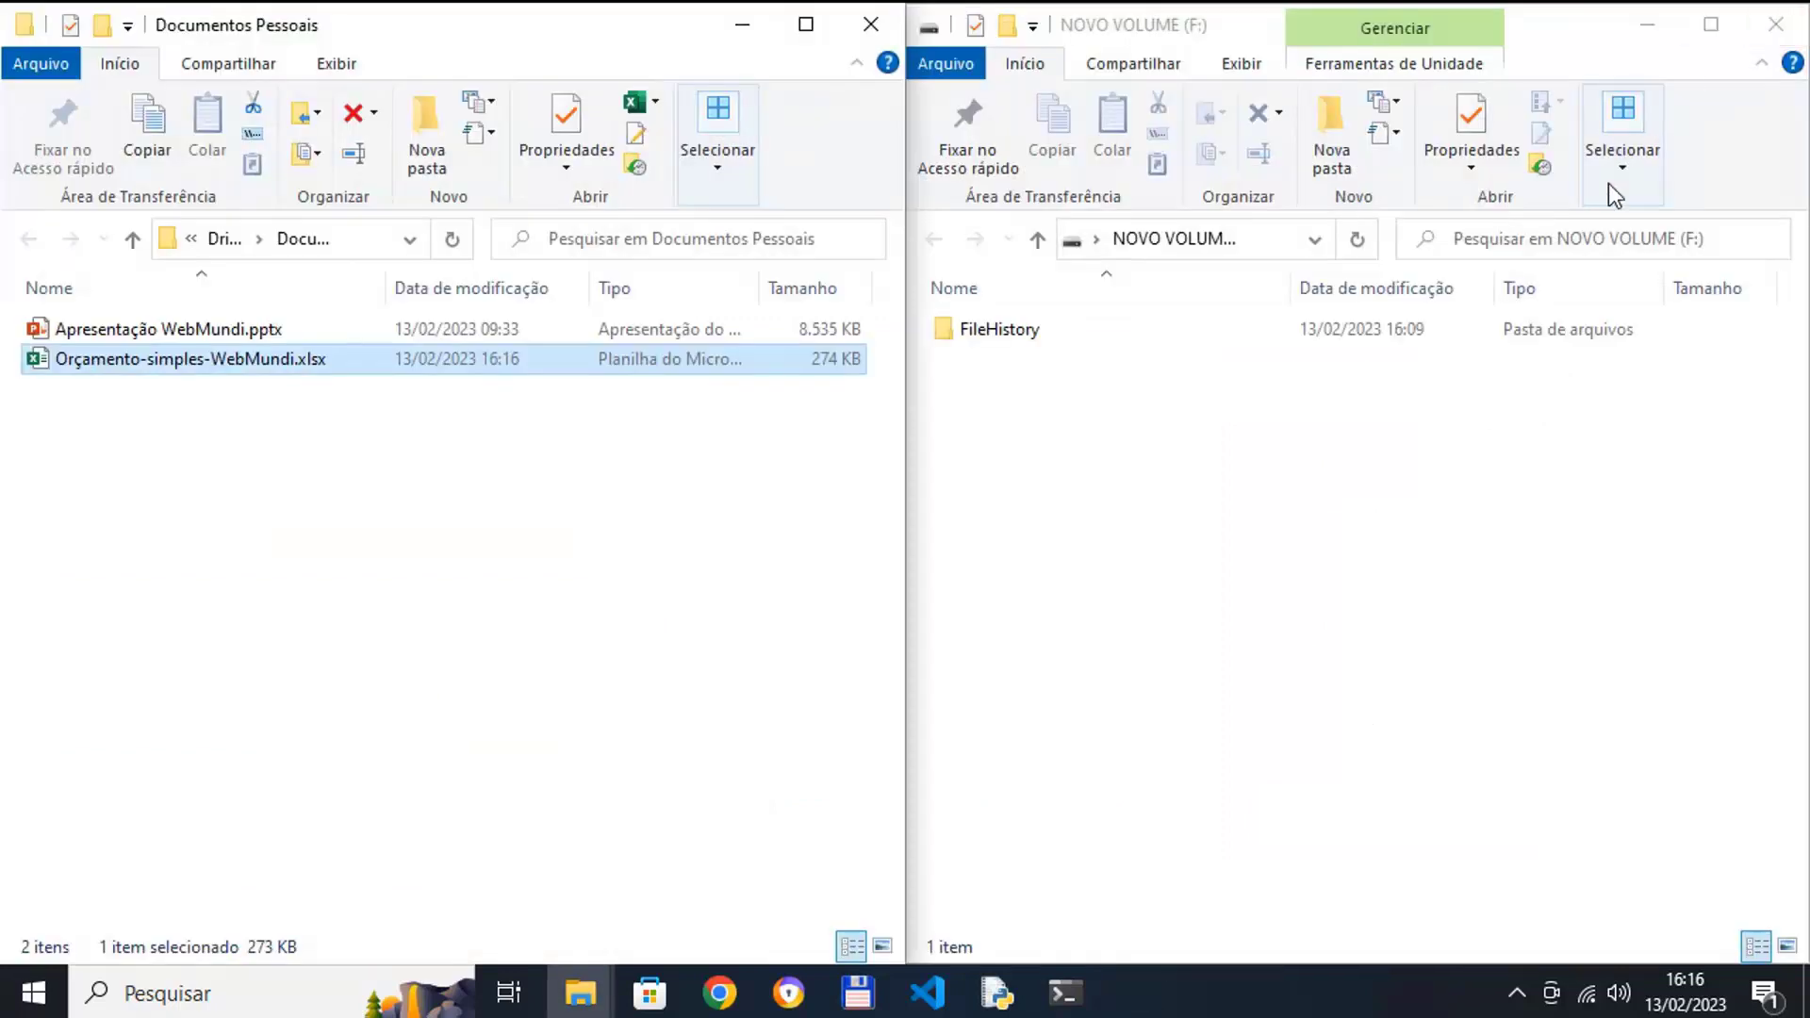
double_click(226, 328)
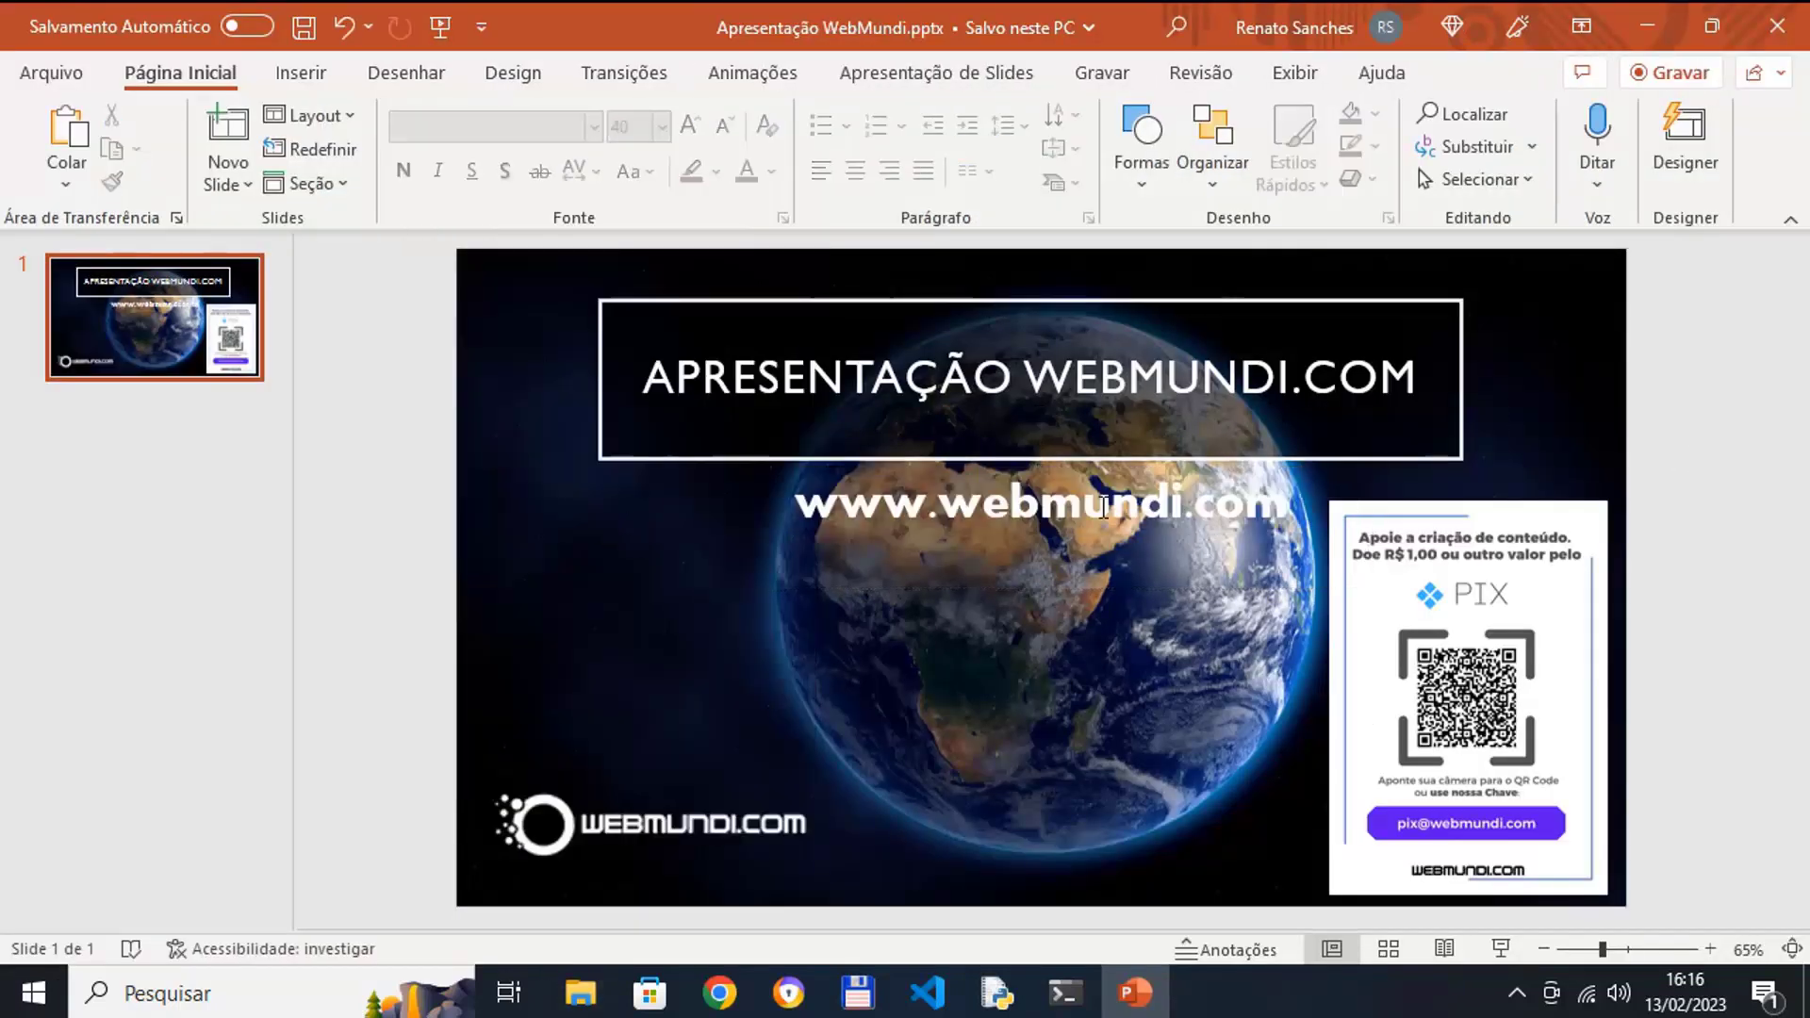
click(1103, 507)
drag(1260, 468, 1269, 558)
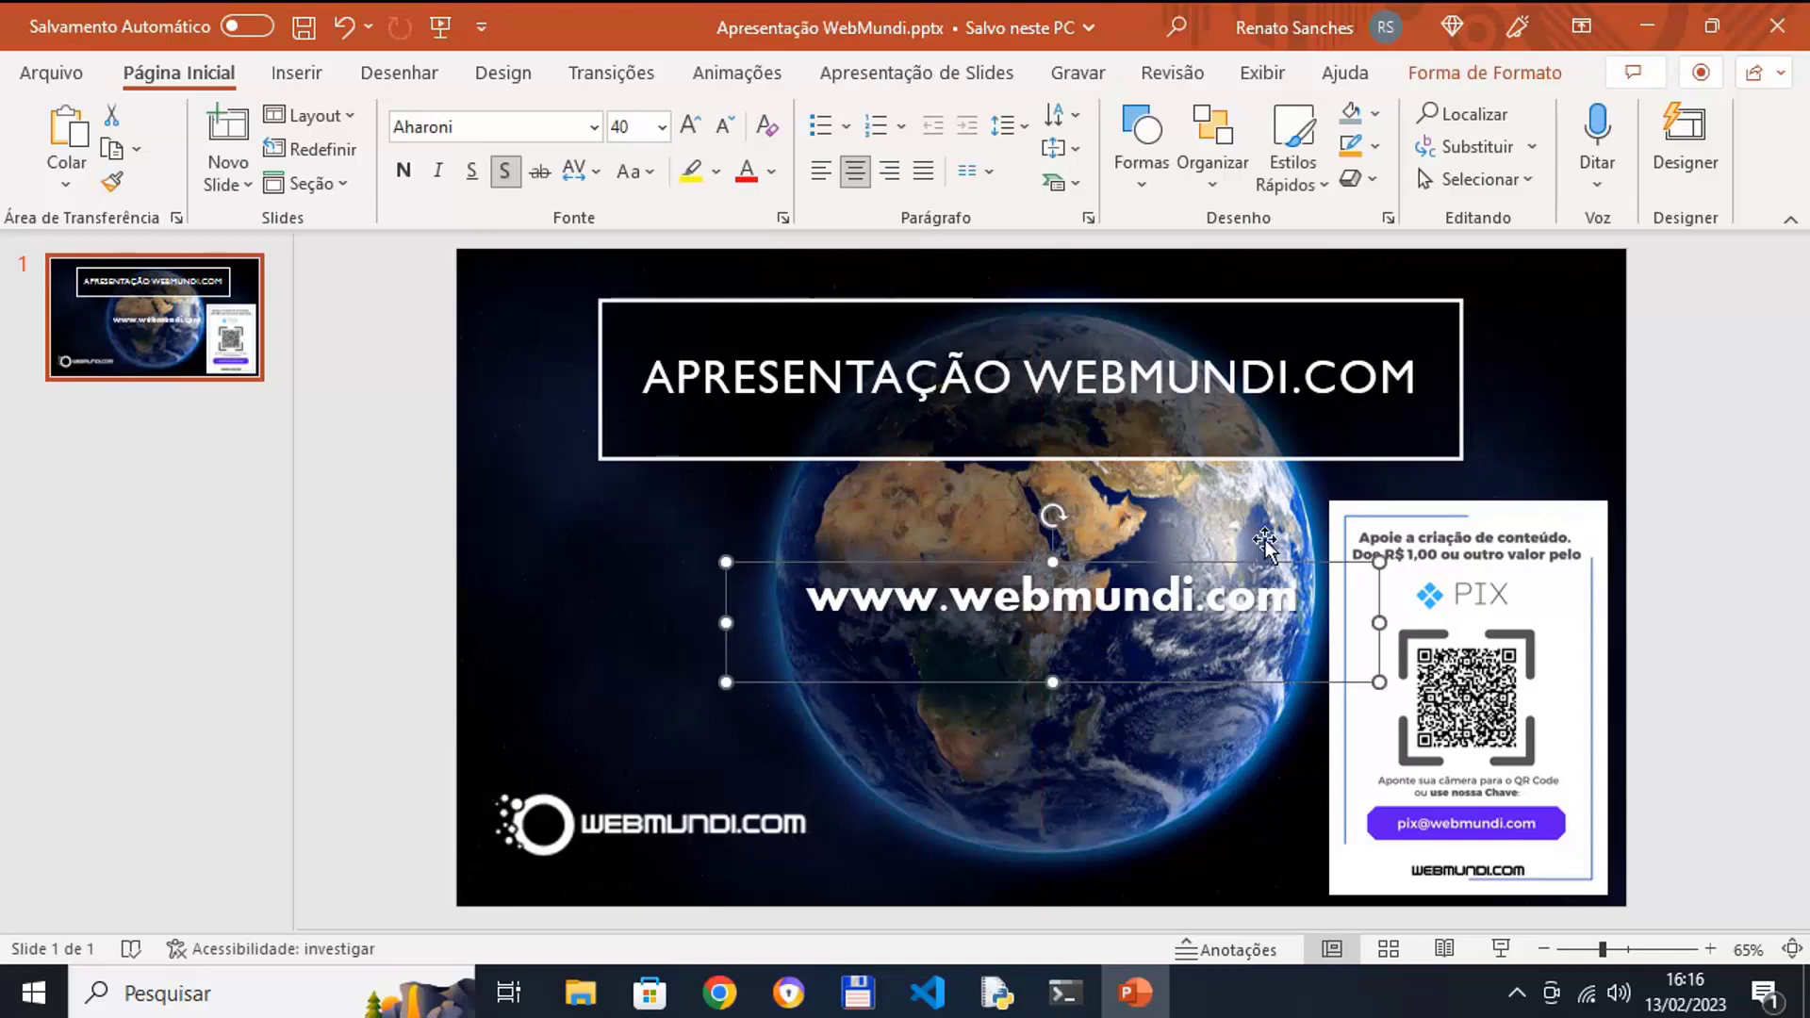
Enlarge the WebMundi.com logo at the slide's lower left slightly
click(660, 823)
drag(829, 798, 857, 798)
click(1479, 578)
Make the slide title APRESENTAÇÃO WEBMUNDI.COM bold and save the presentation
click(1031, 377)
click(404, 171)
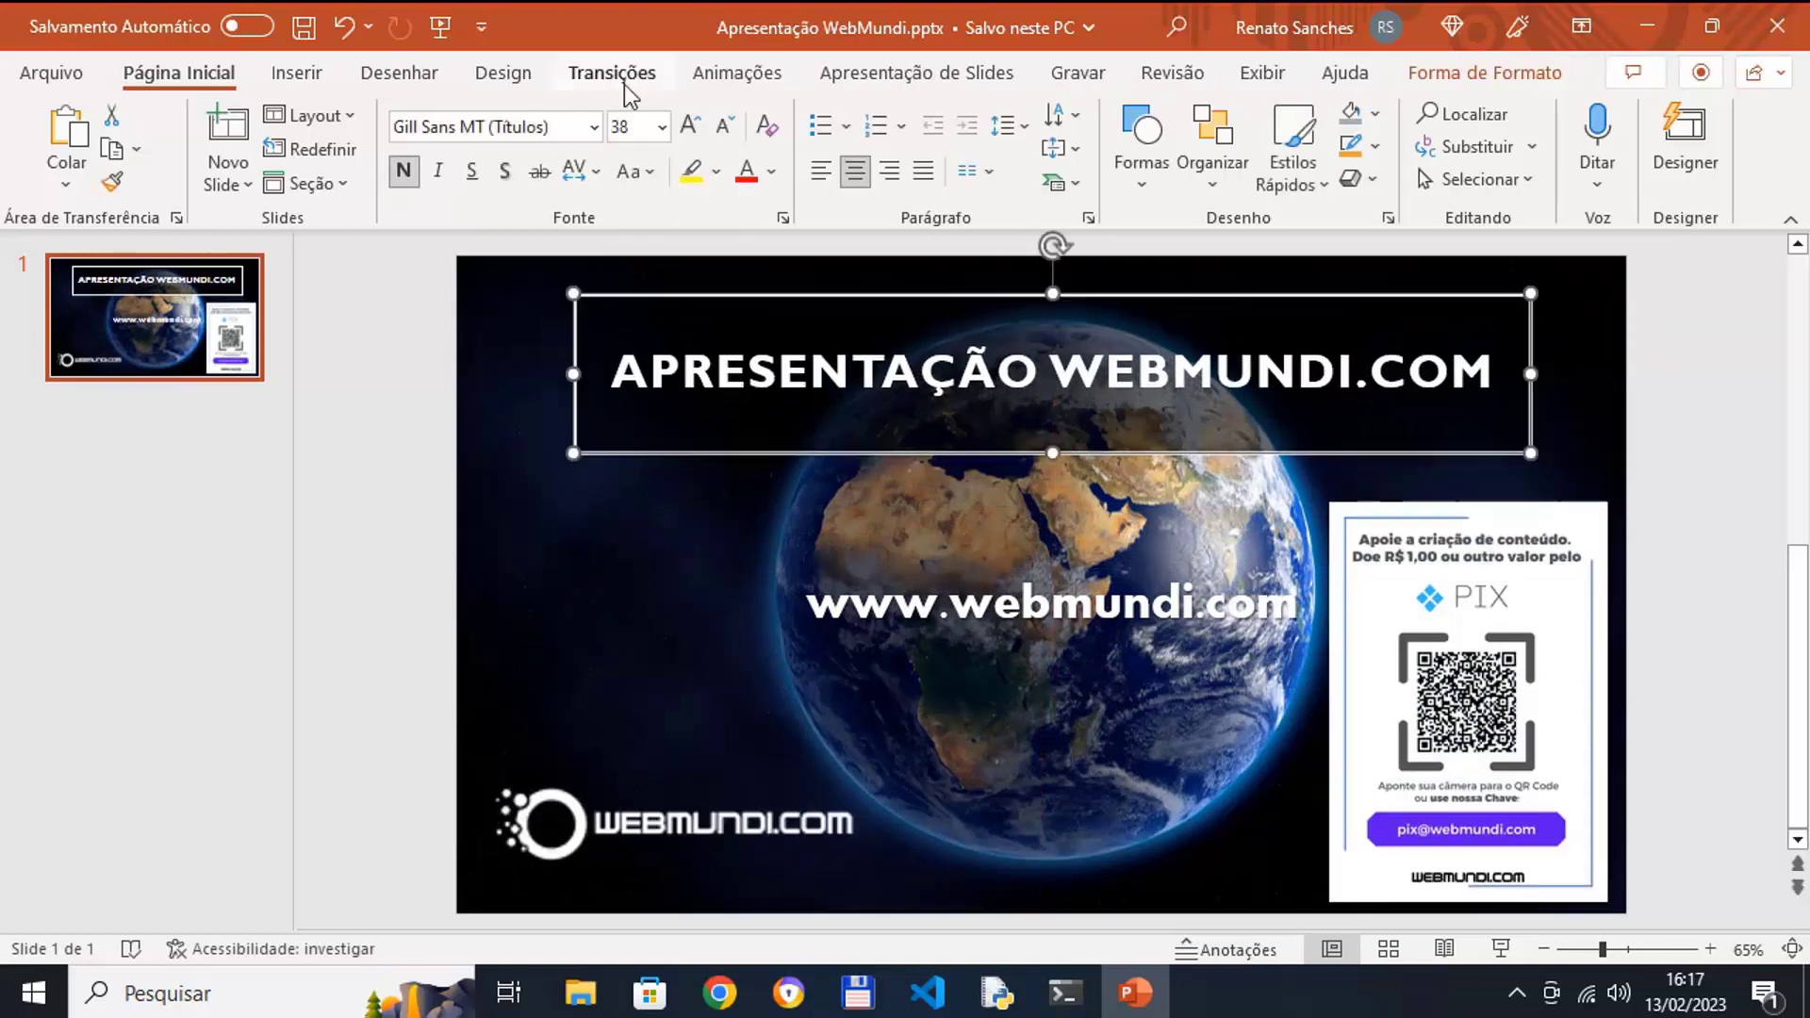
key(ctrl+s)
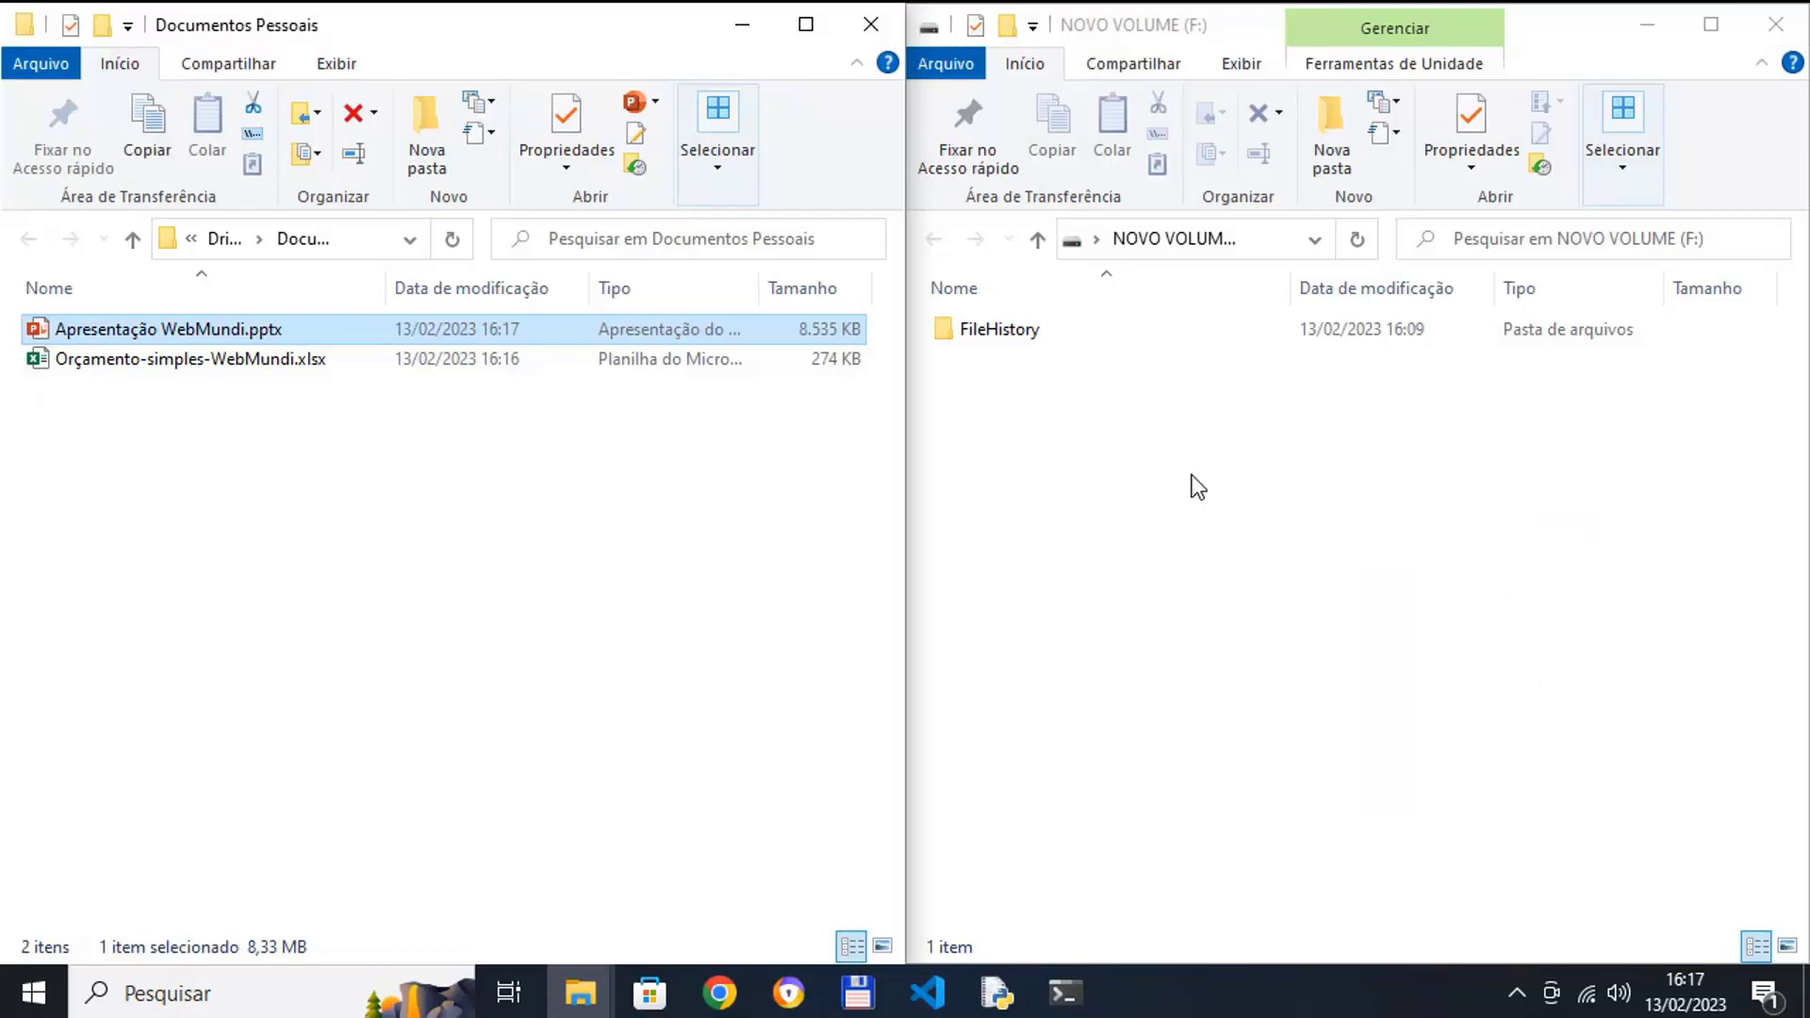
Browse the FileHistory folder on NOVO VOLUME (F:) down to the Data folder inside WEBMUNDI-X99
click(1010, 338)
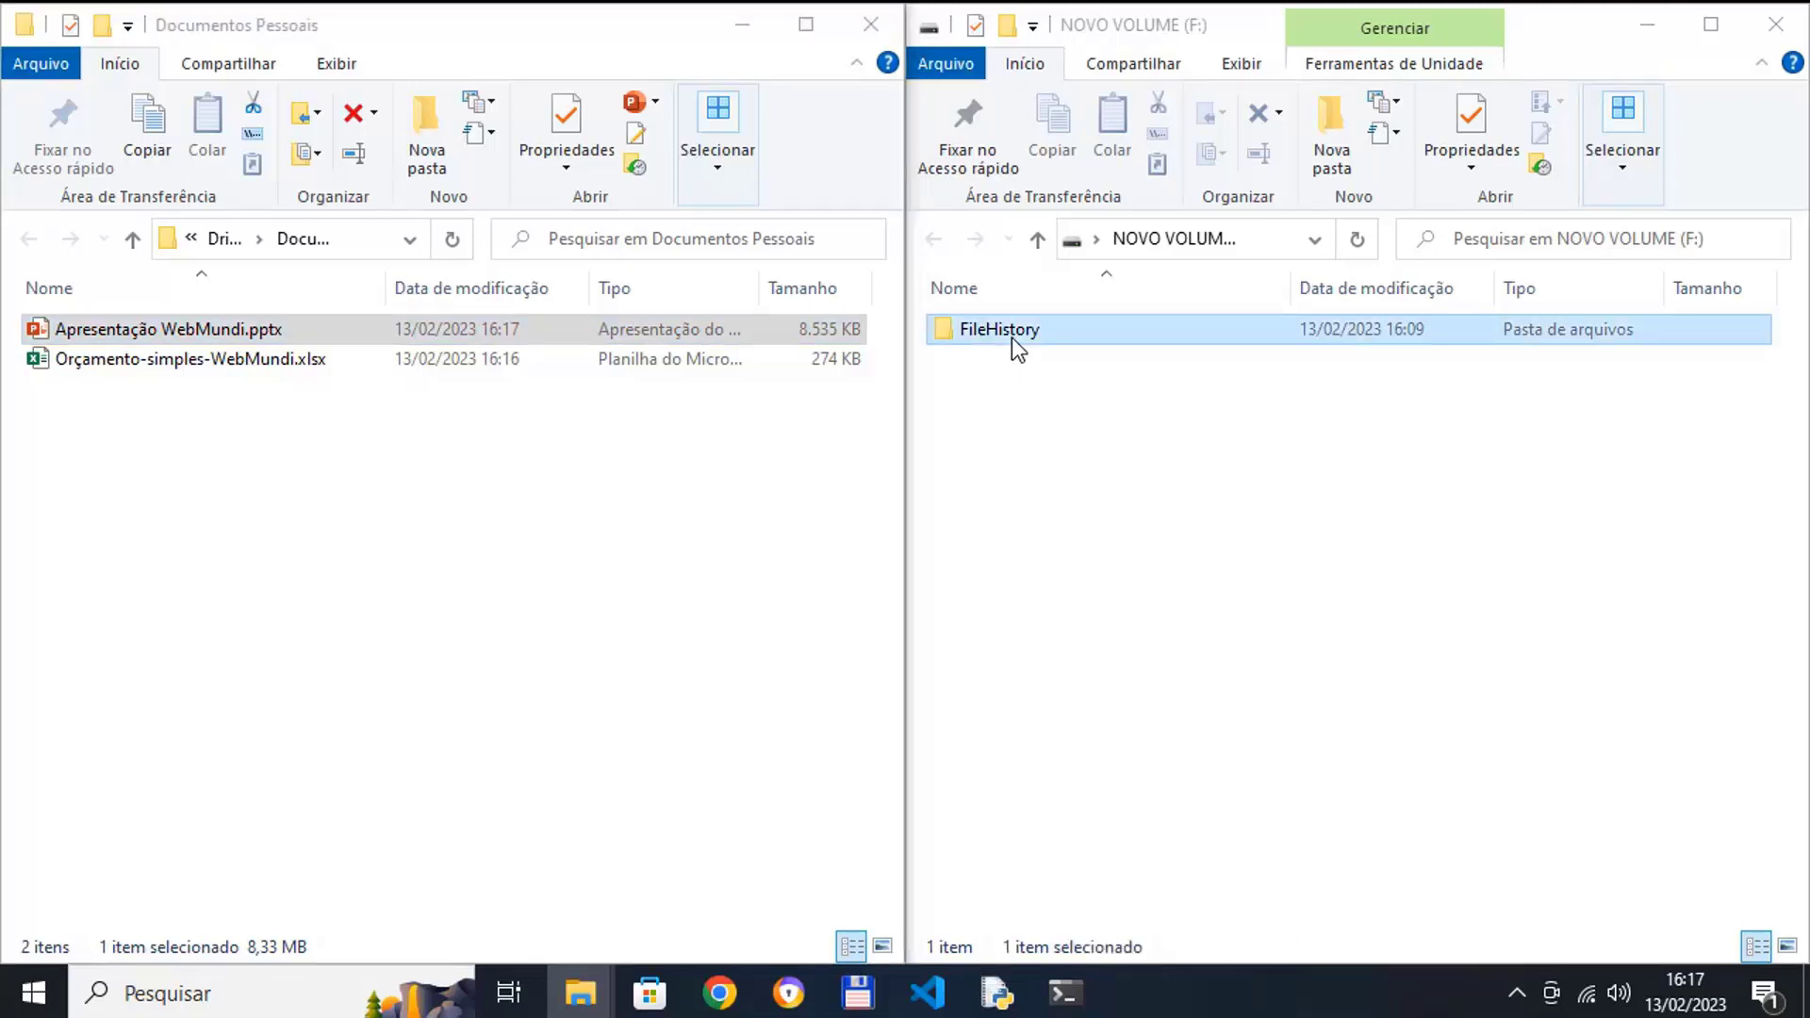
double_click(1010, 338)
double_click(1021, 333)
double_click(1026, 332)
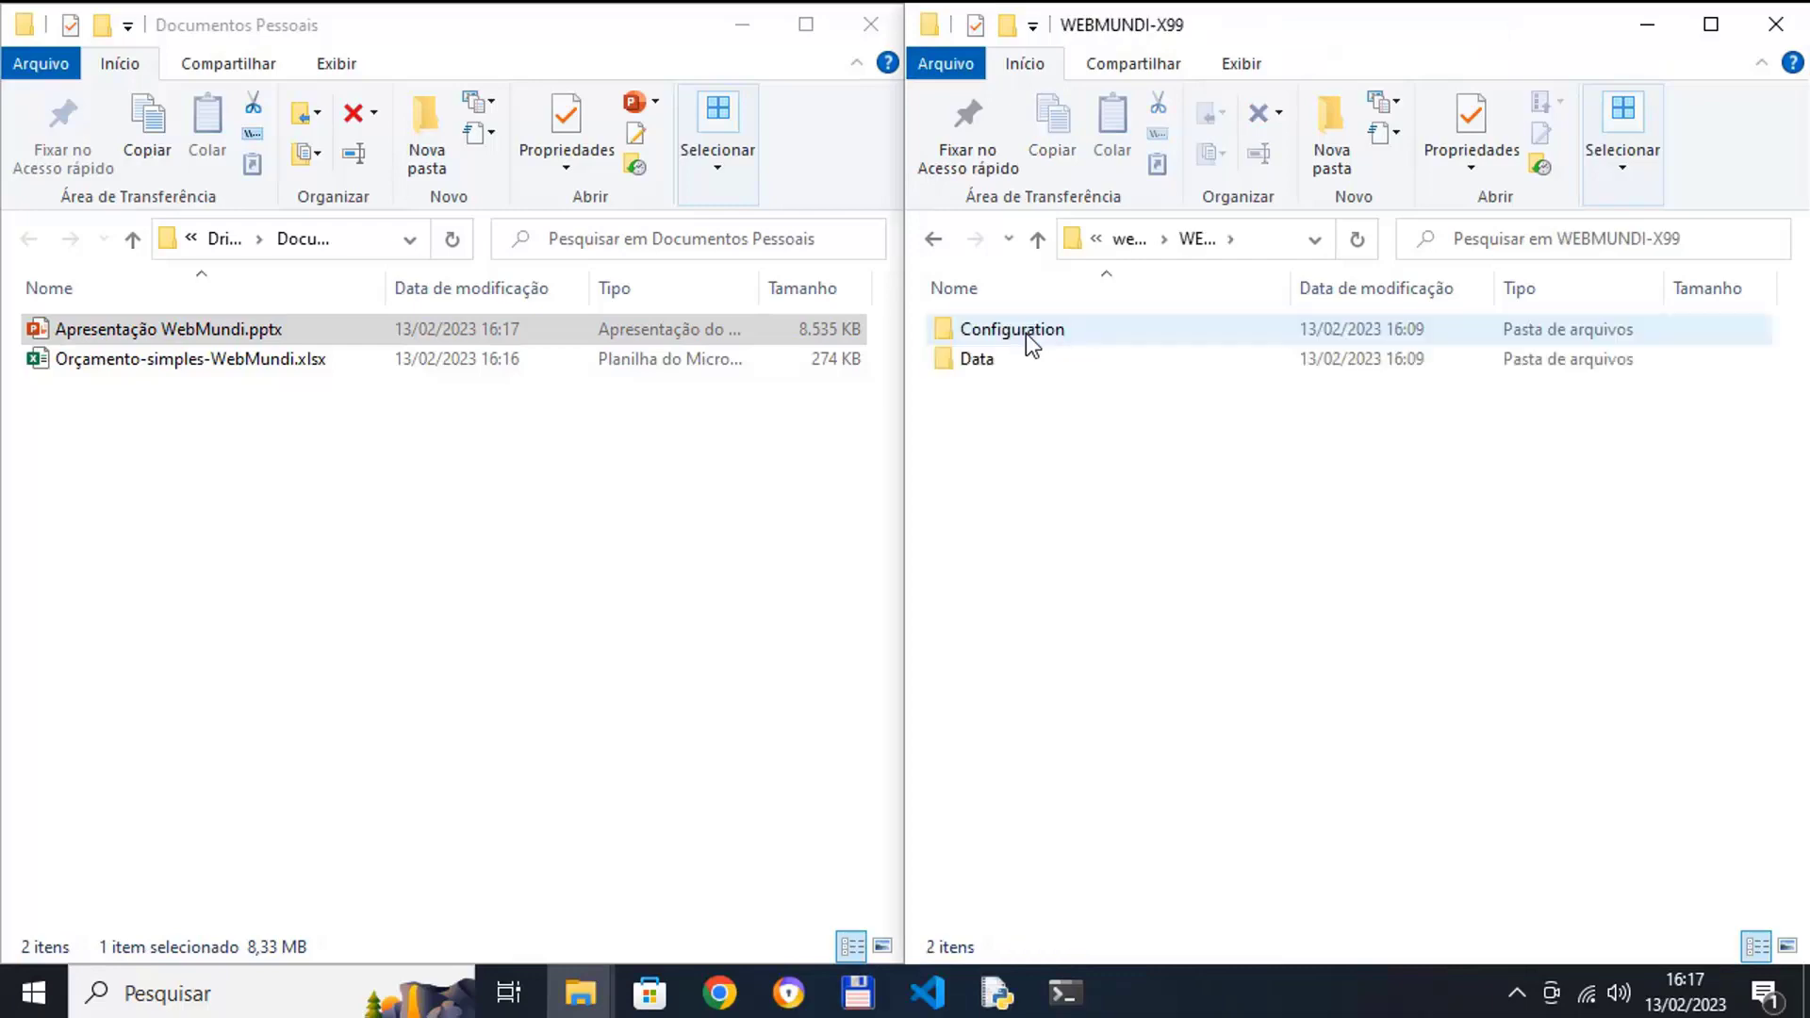
double_click(997, 357)
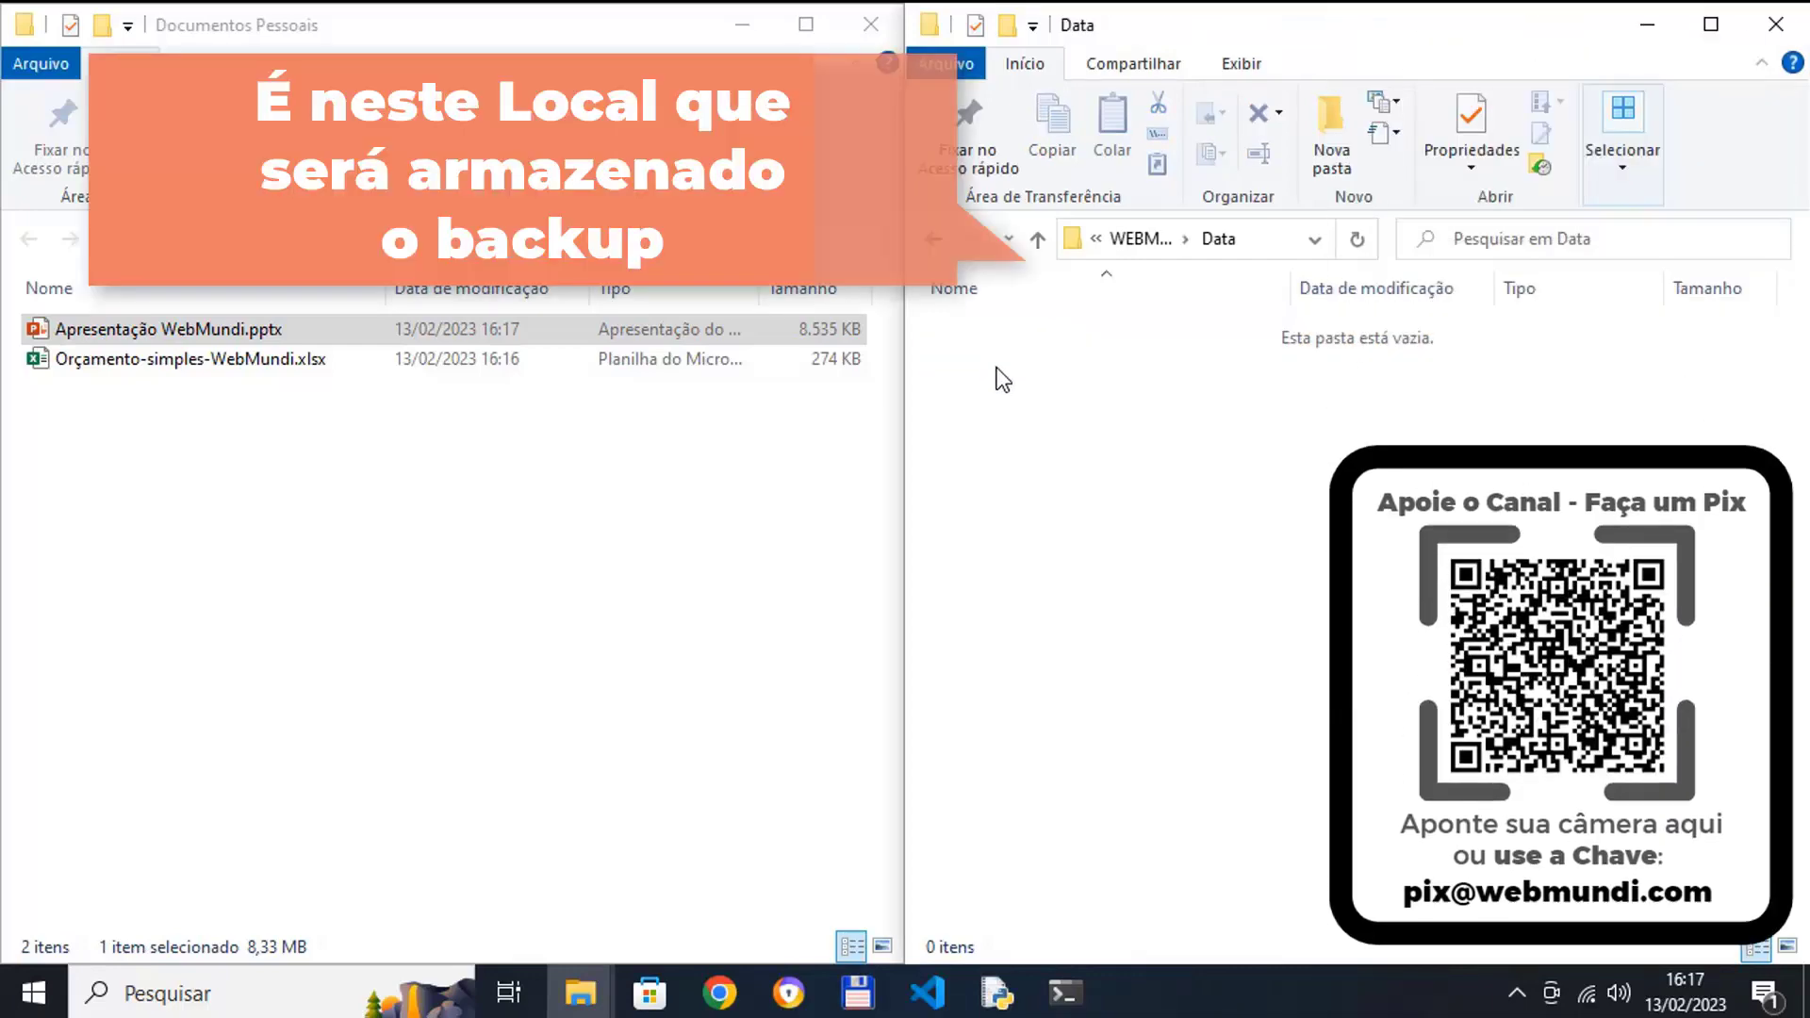